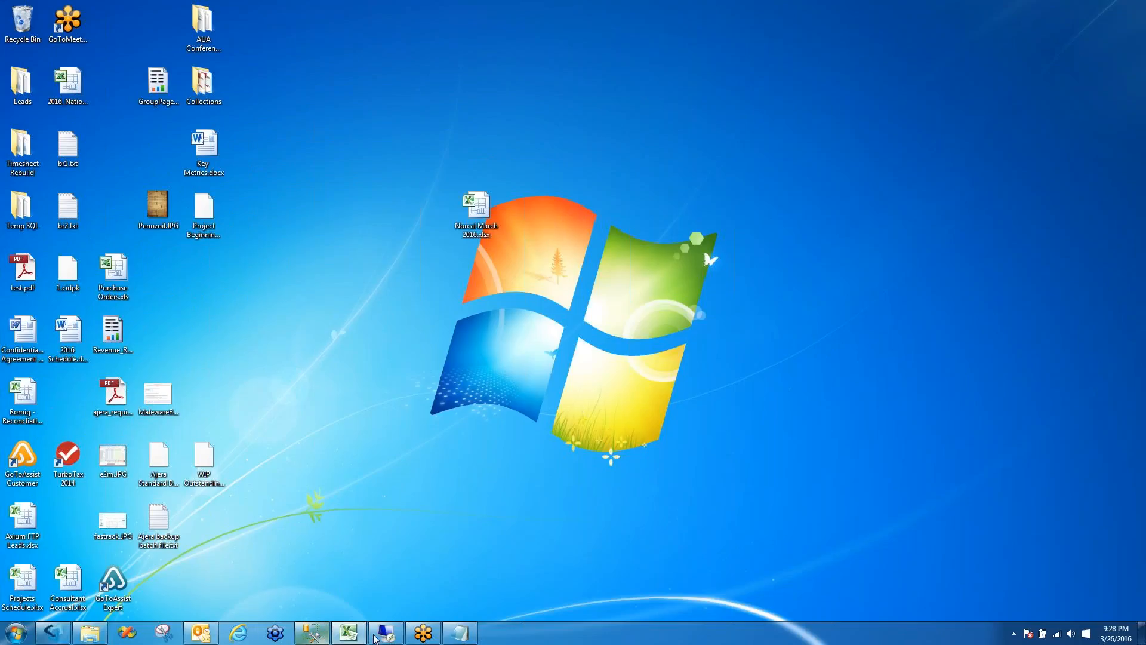
Bring up the blank Excel workbook, then open the ODBC Data Source Administrator from the Control Panel's Administrative Tools
left_click(349, 634)
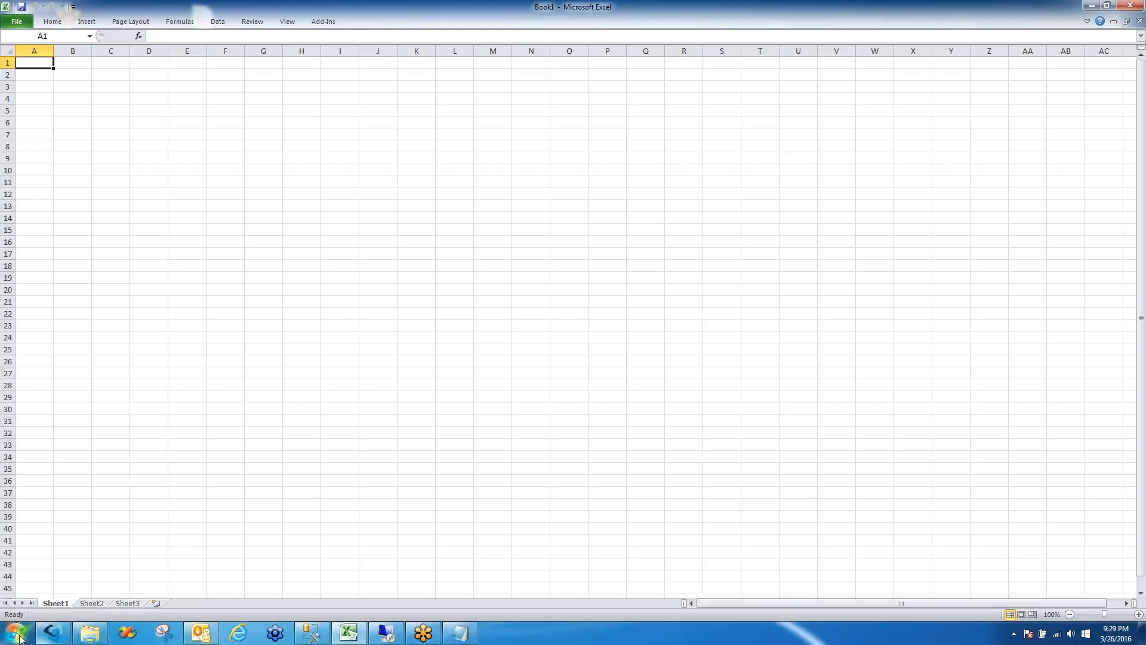
left_click(19, 637)
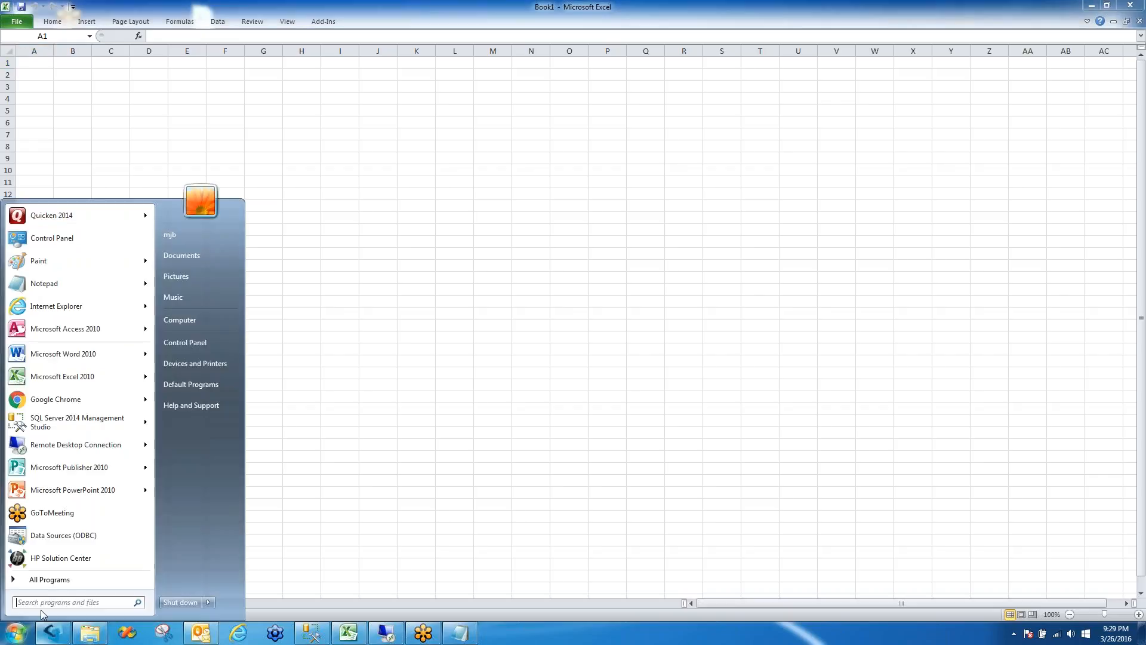
left_click(202, 347)
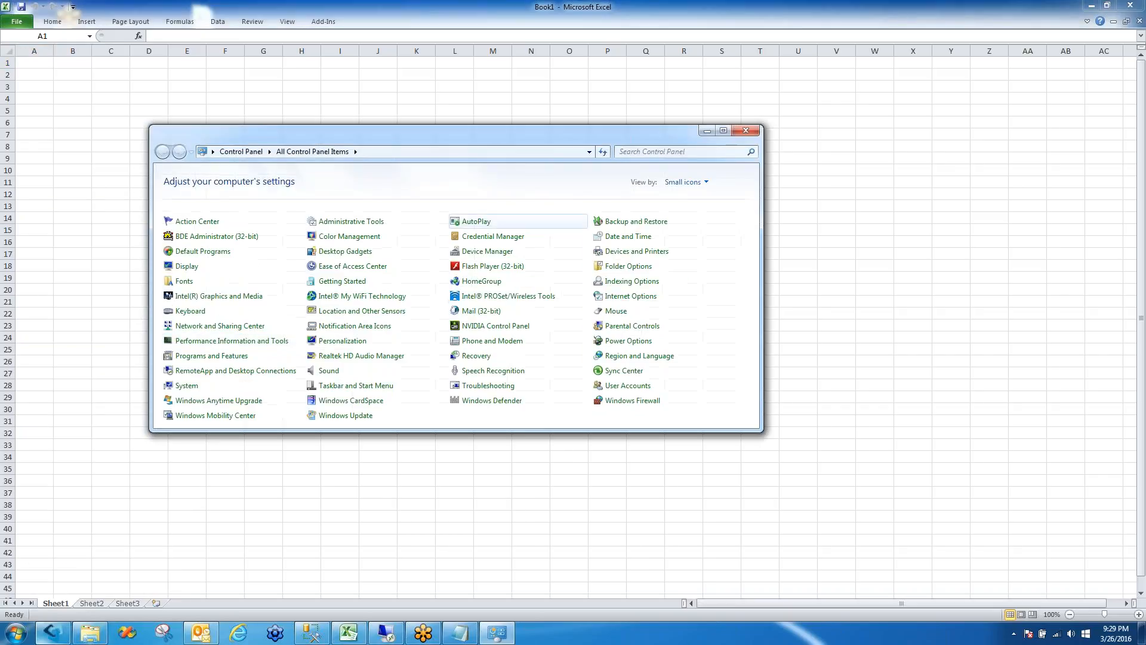
left_click(351, 221)
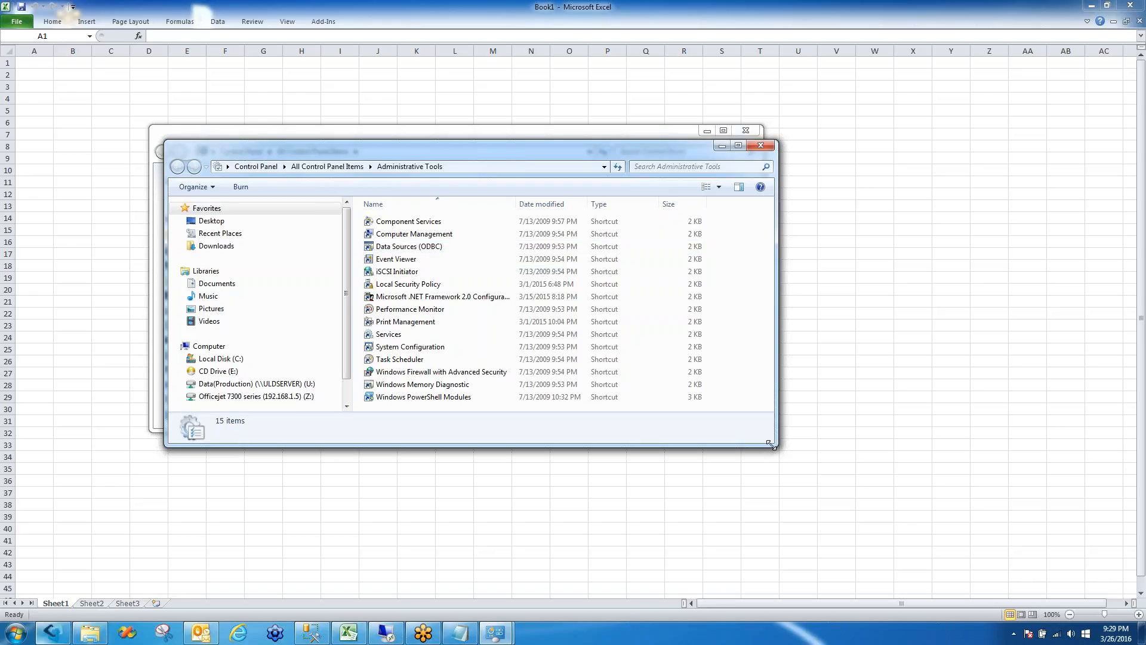
left_click_drag(770, 445, 818, 498)
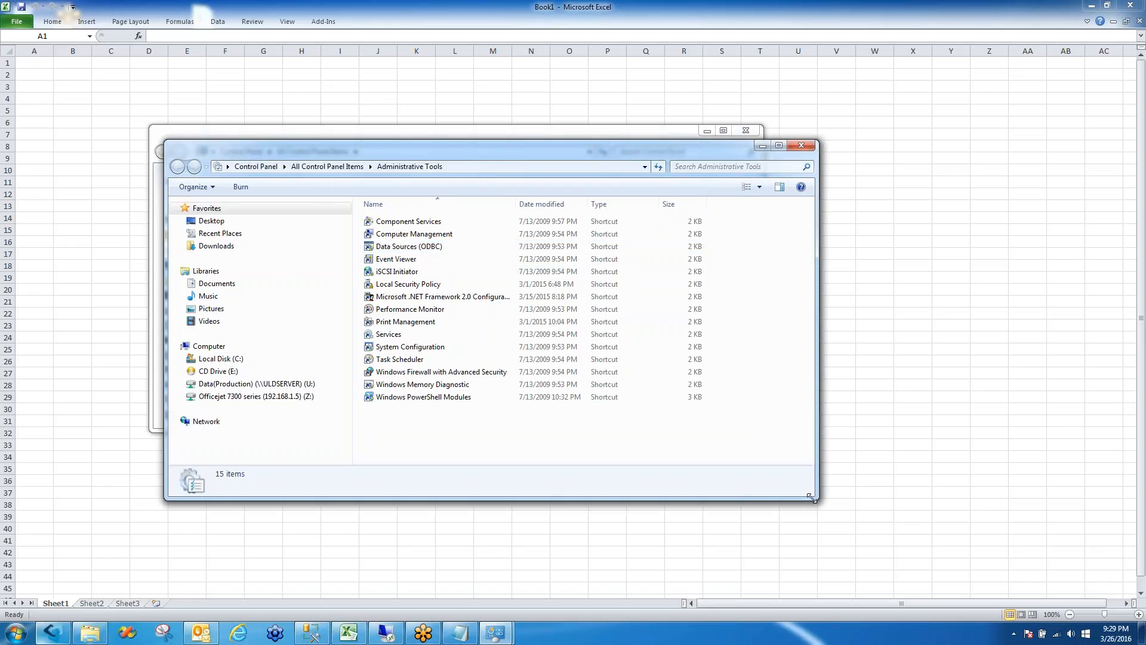
double_click(427, 247)
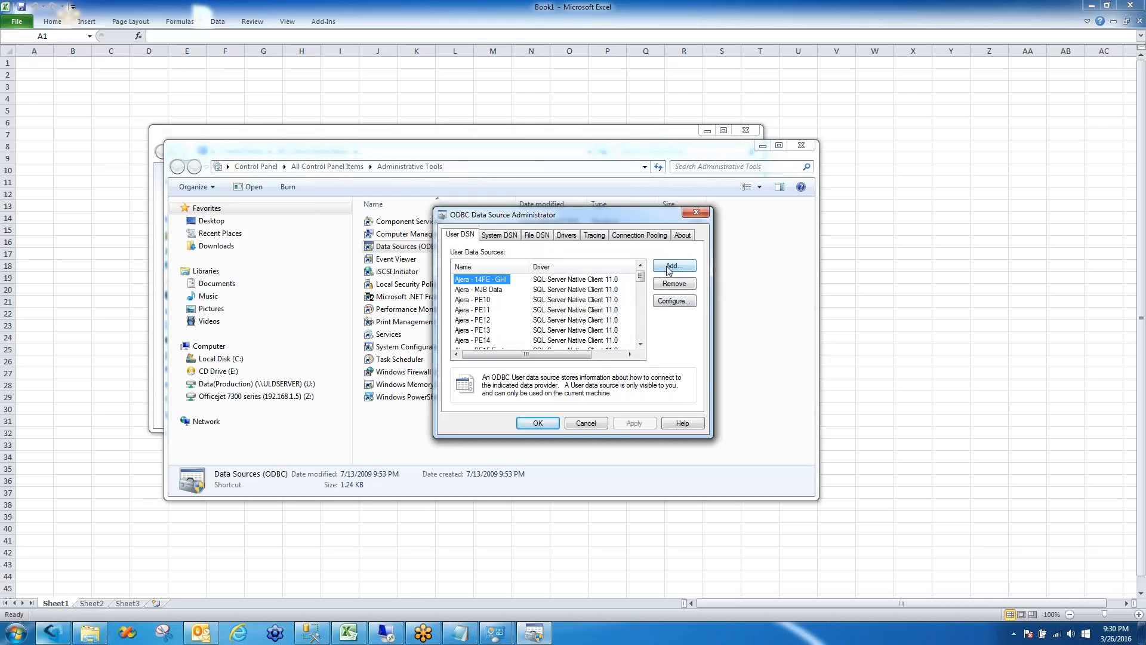
Add a new user data source that uses the SQL Server Native Client 11.0 driver
left_click(668, 271)
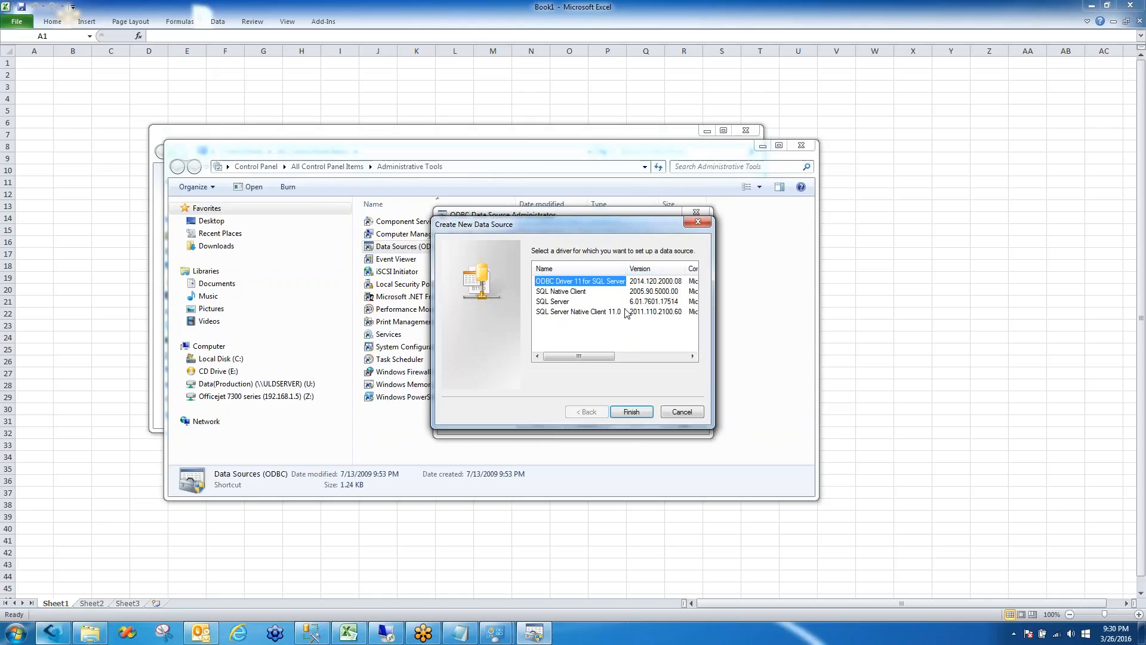
left_click(590, 313)
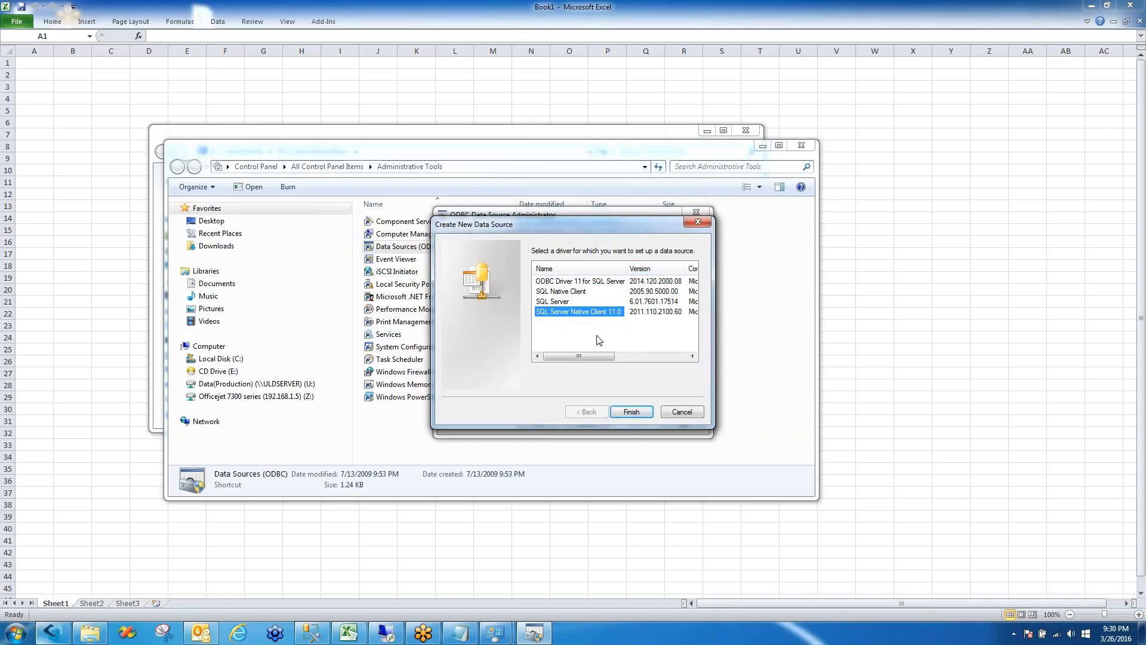
left_click(631, 411)
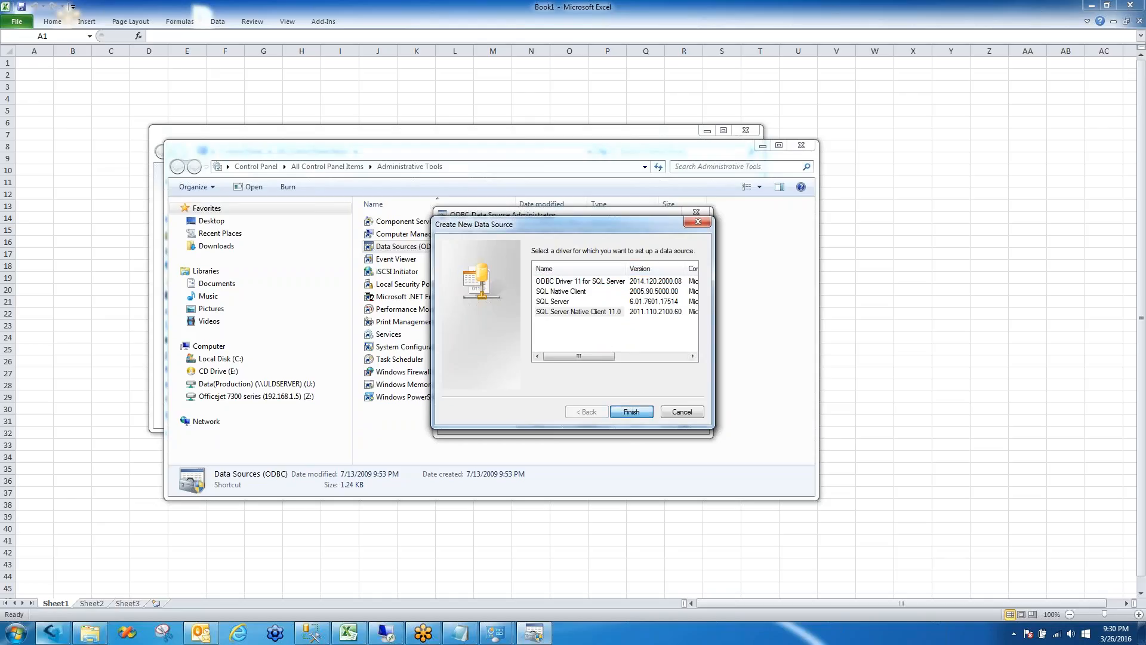
left_click(642, 386)
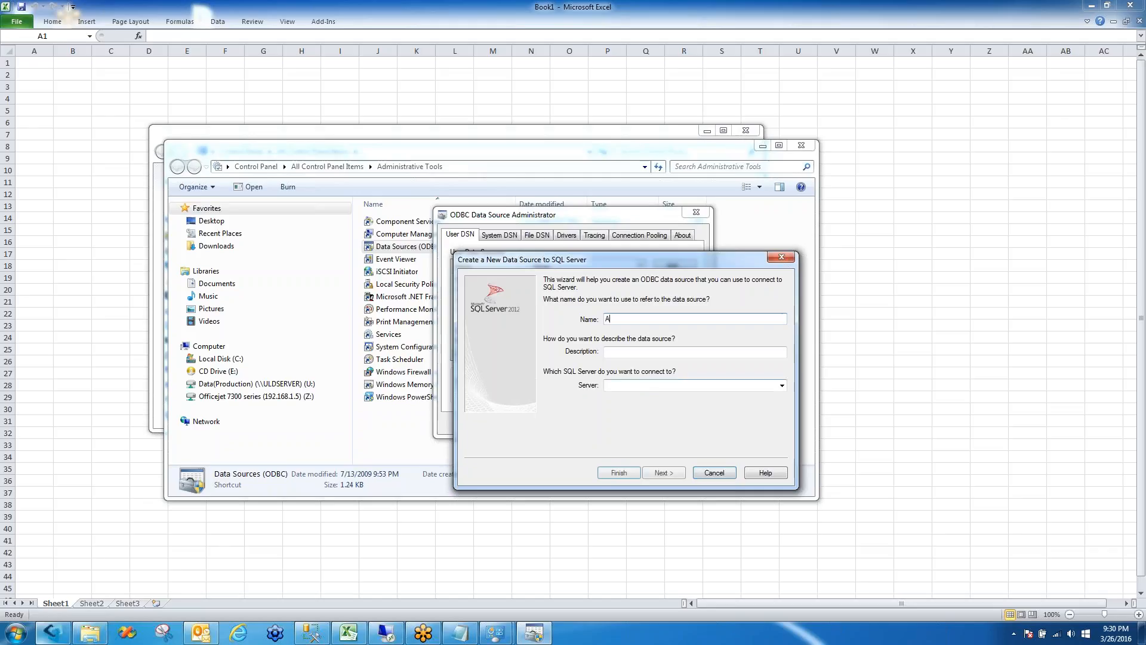
Name the data source "Ajera Sample Data" and copy the same text into its description
type("Ajera Samplew")
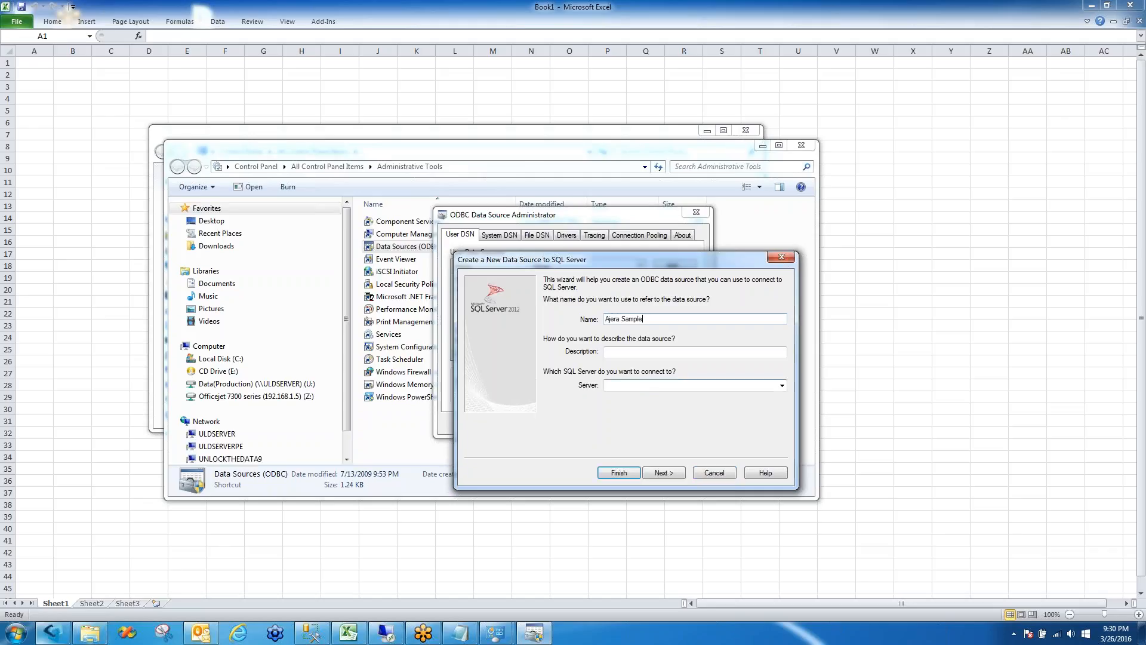
key("BackSpace")
type("Data")
left_click_drag(680, 320, 608, 320)
right_click(613, 322)
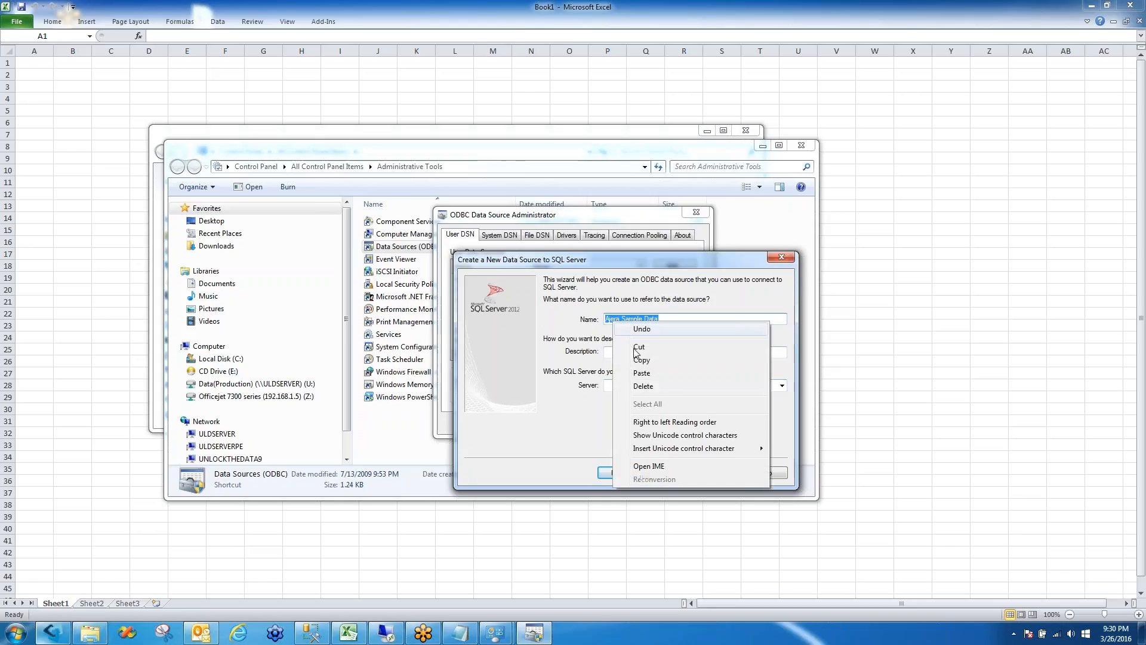
left_click(632, 361)
key("Tab")
right_click(627, 354)
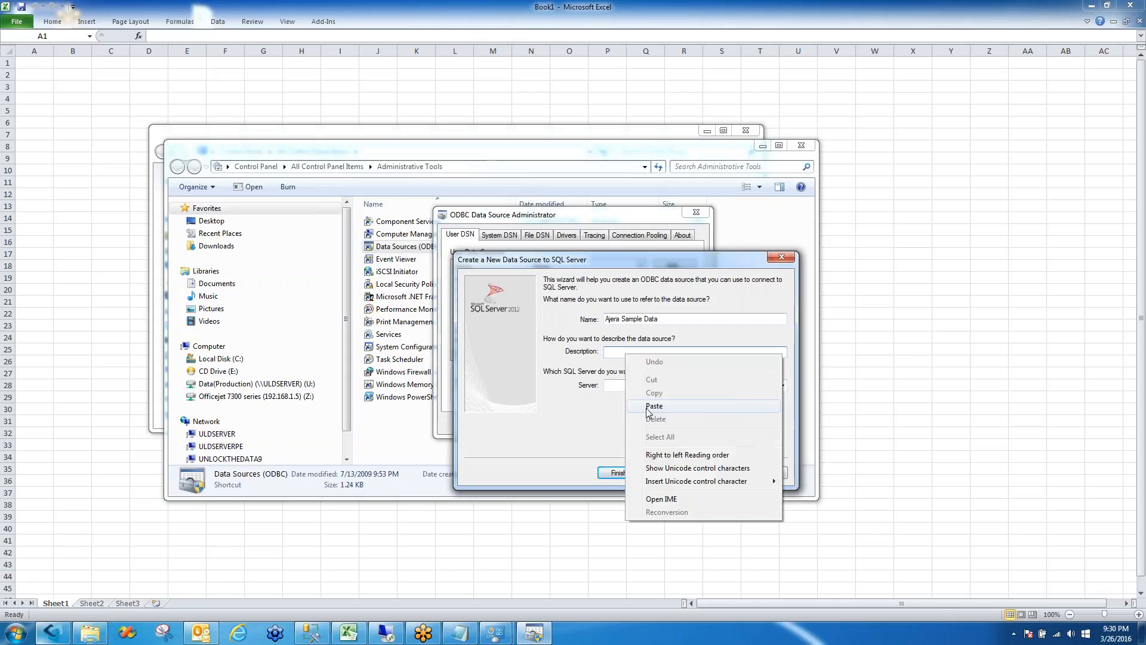
left_click(650, 404)
Choose ULDSERVERPE\AXIUM as the SQL Server to connect to and agree to overwrite the existing data source
left_click(767, 387)
left_click(782, 385)
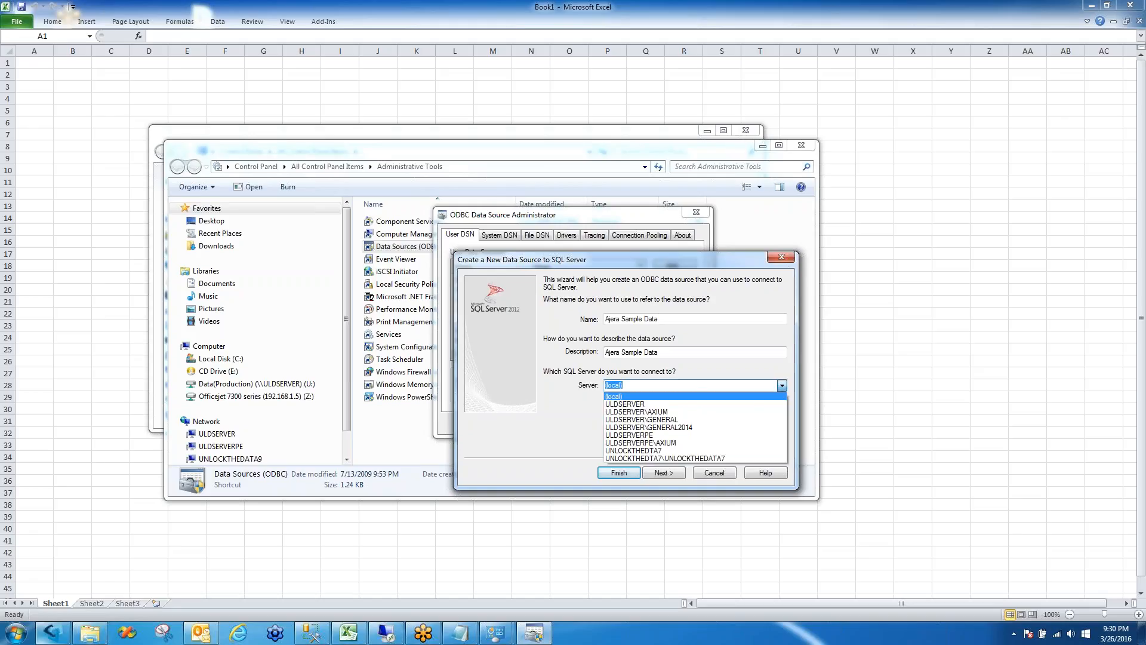
left_click(665, 443)
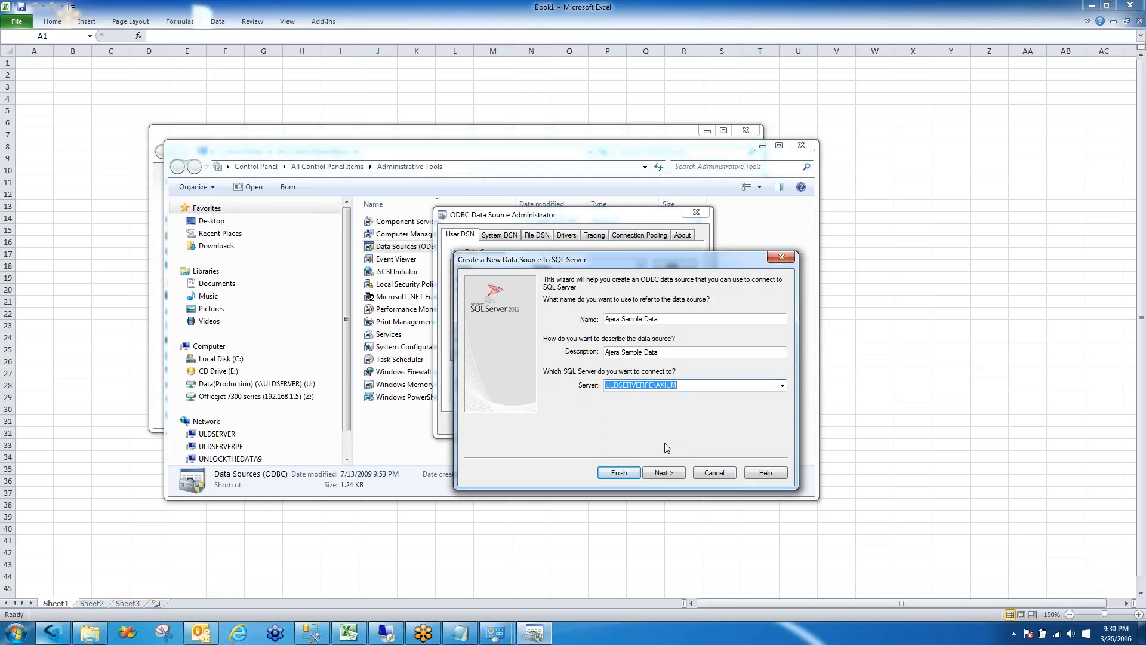
left_click(672, 477)
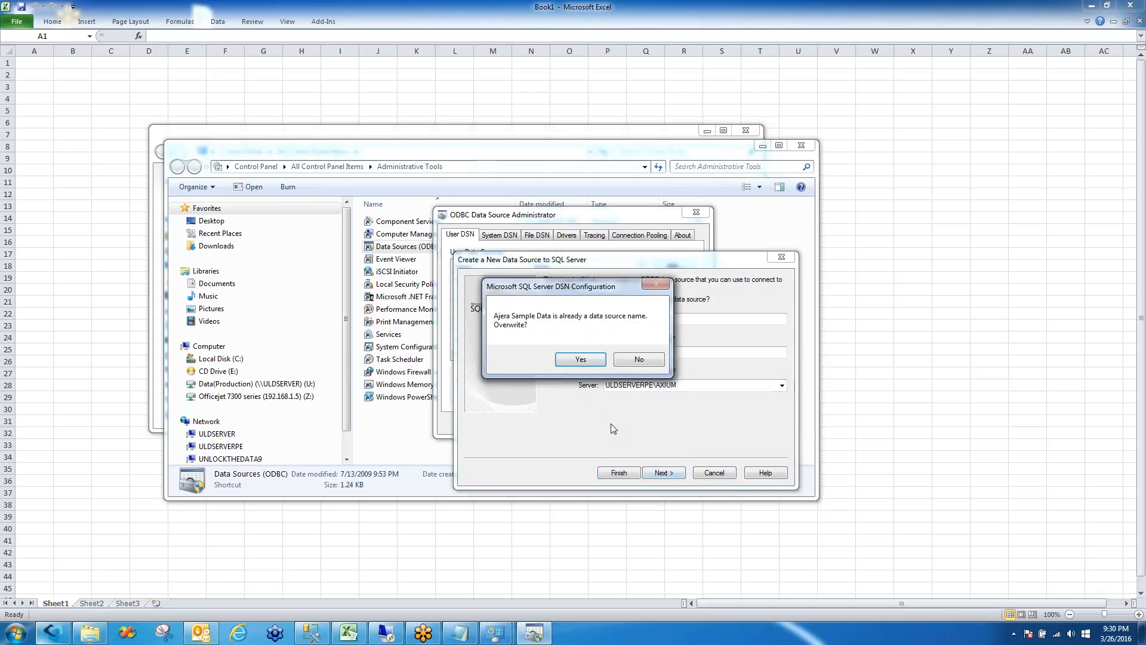
left_click(585, 361)
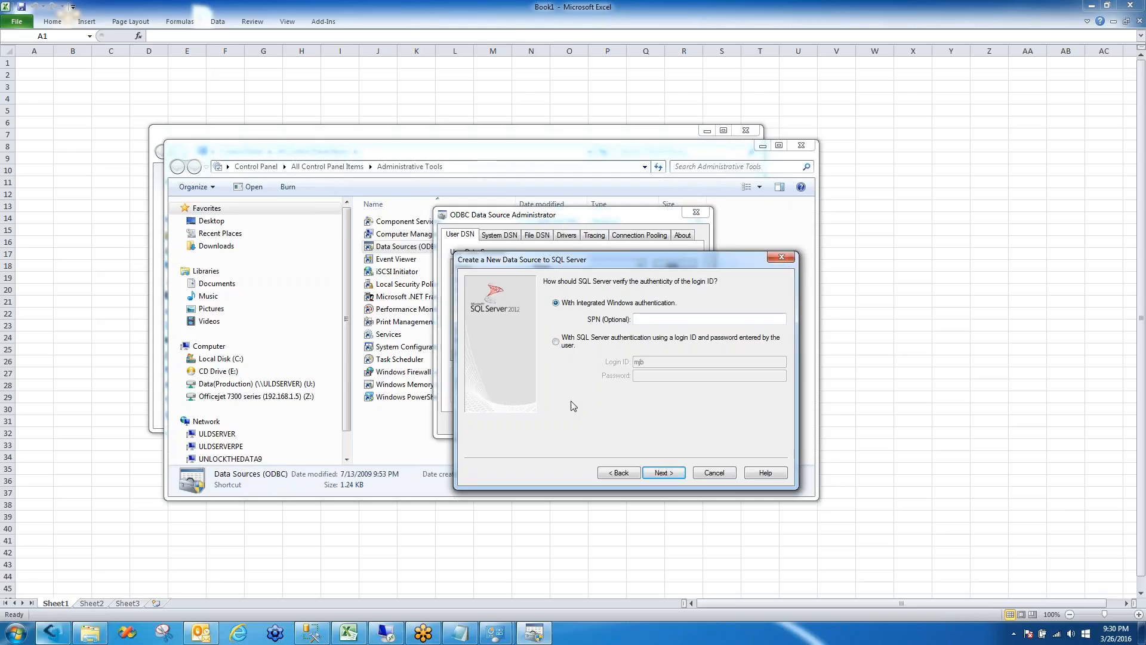
Use SQL Server authentication with login ID "sa" and its password, and continue to the database settings
left_click(557, 344)
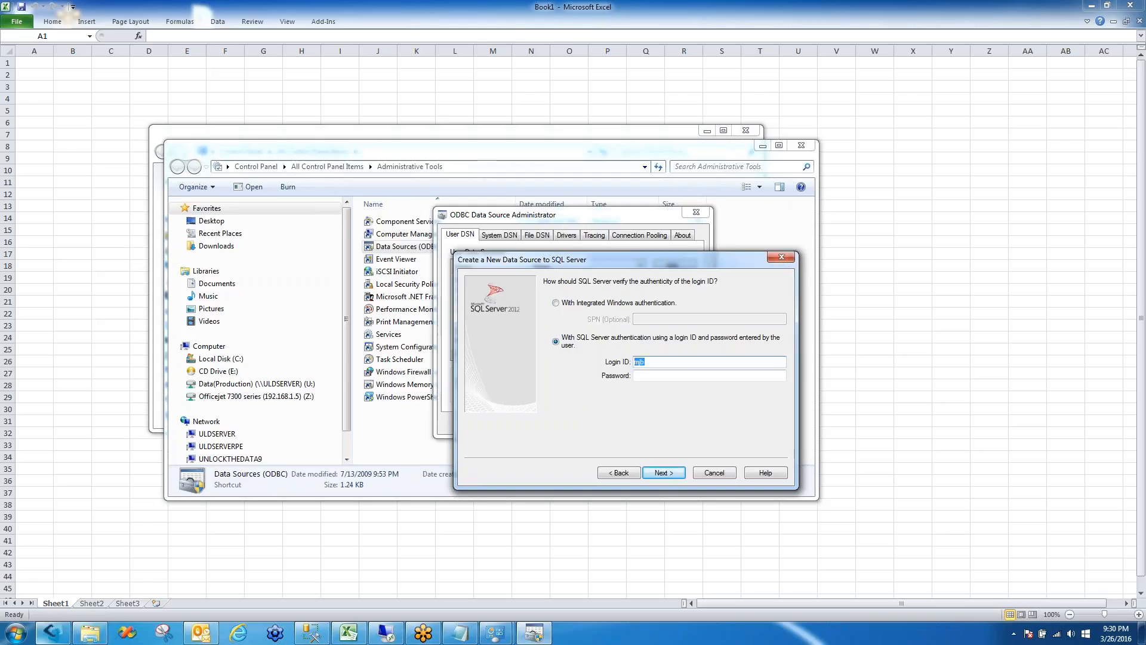
type("sa")
key("Tab")
type("●●●●●●")
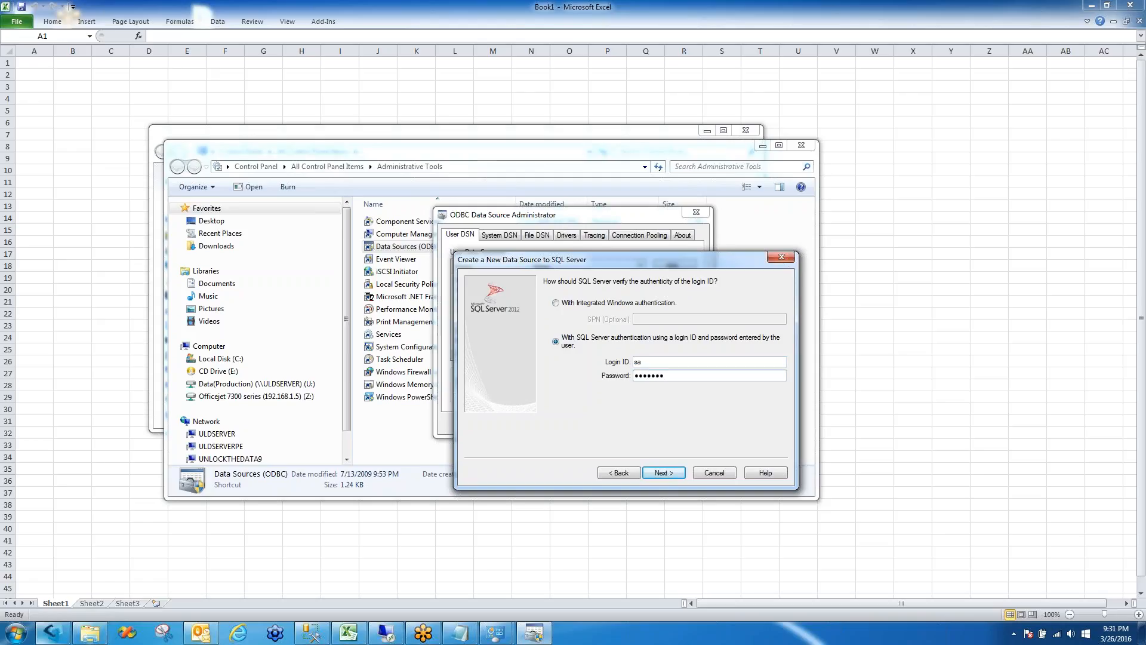
key("Tab")
double_click(637, 362)
key("Tab")
left_click(663, 473)
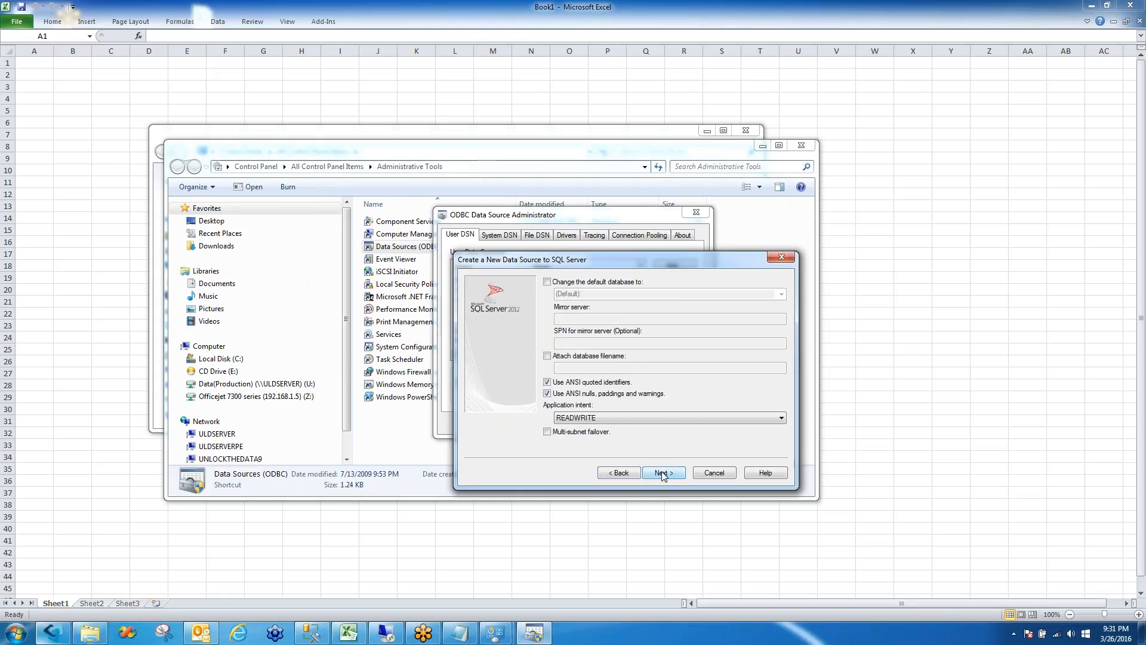
Change the data source's default database to AjeraSampleData and continue to the remaining options
left_click(547, 281)
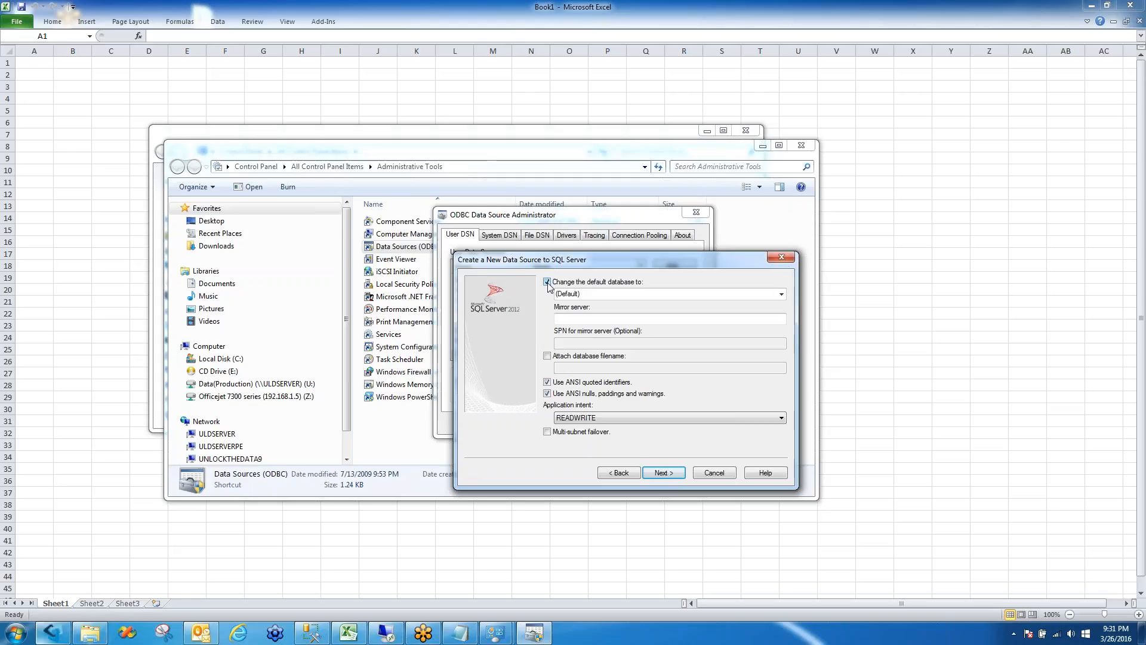
left_click(780, 294)
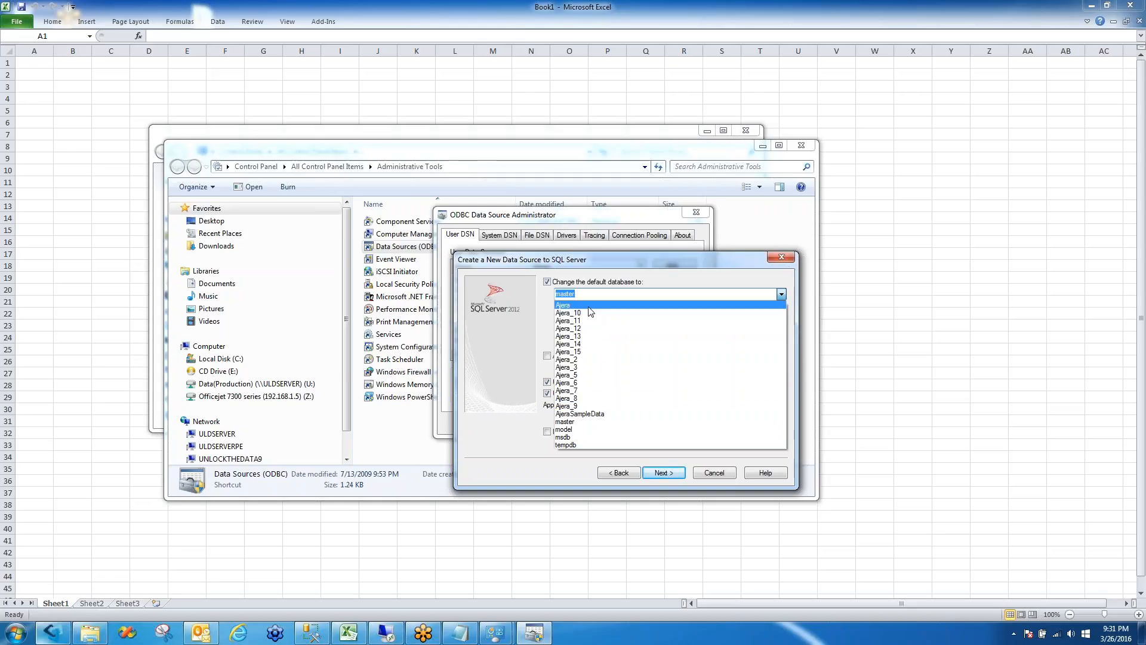
left_click(585, 415)
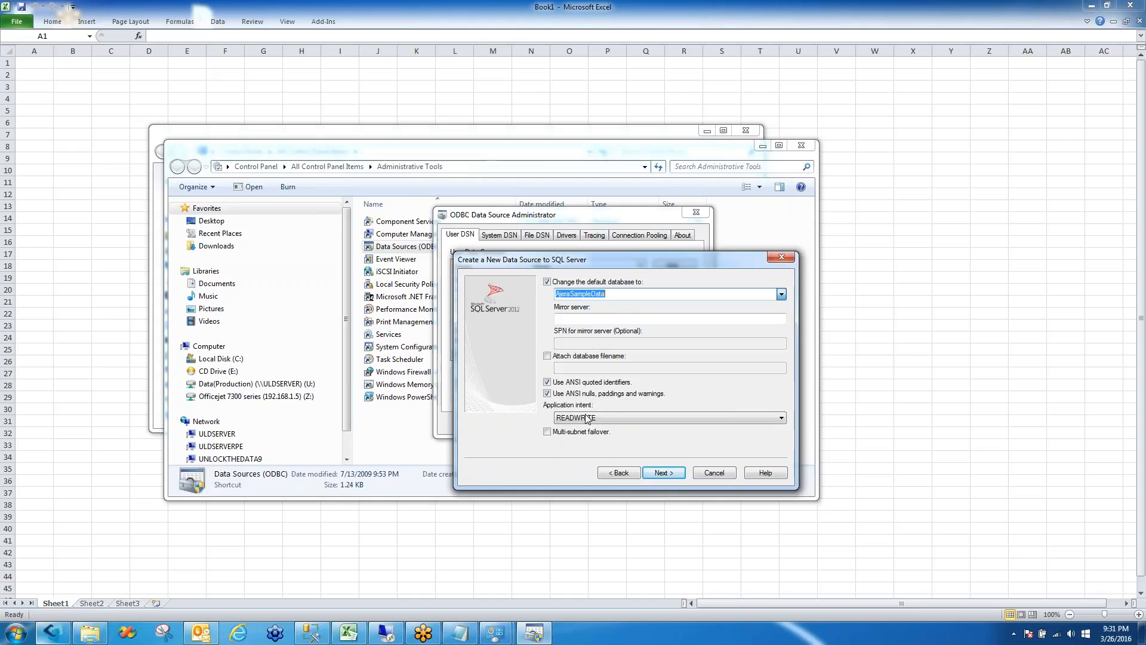
left_click(663, 472)
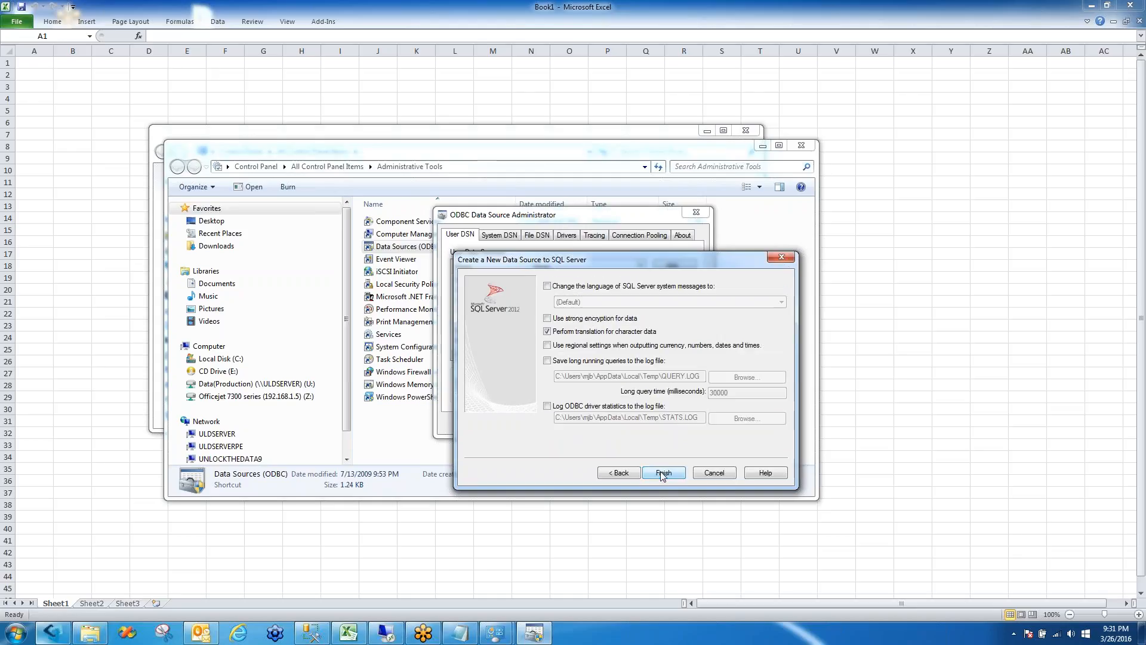
Finish the wizard with the remaining options at their defaults and test the data source connection
left_click(662, 473)
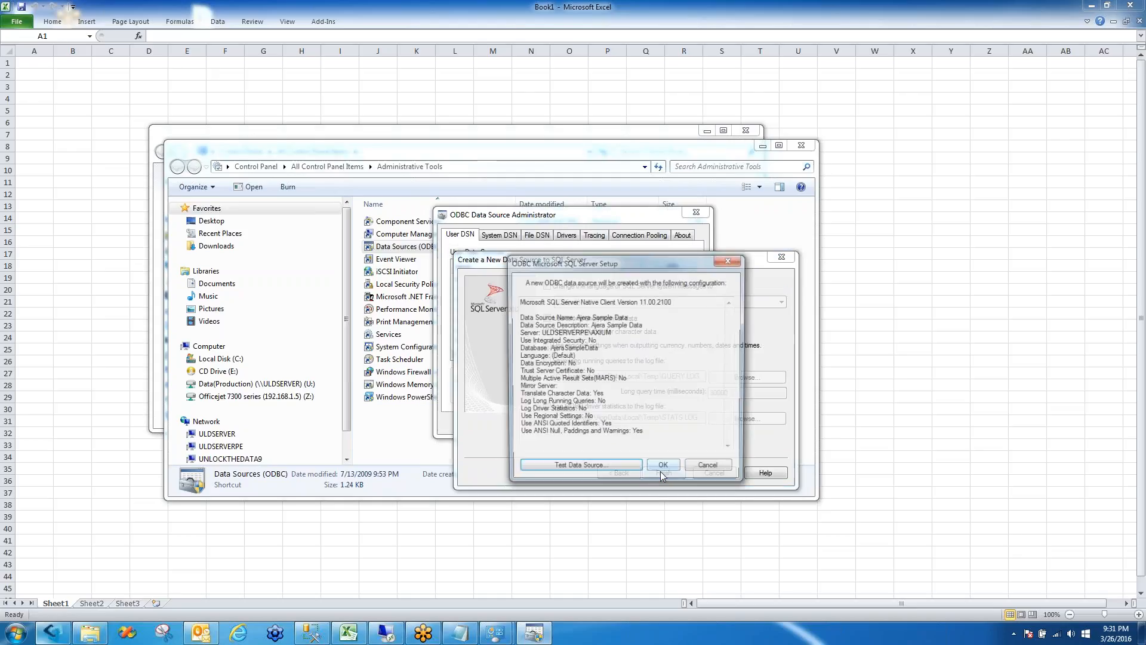
left_click(597, 470)
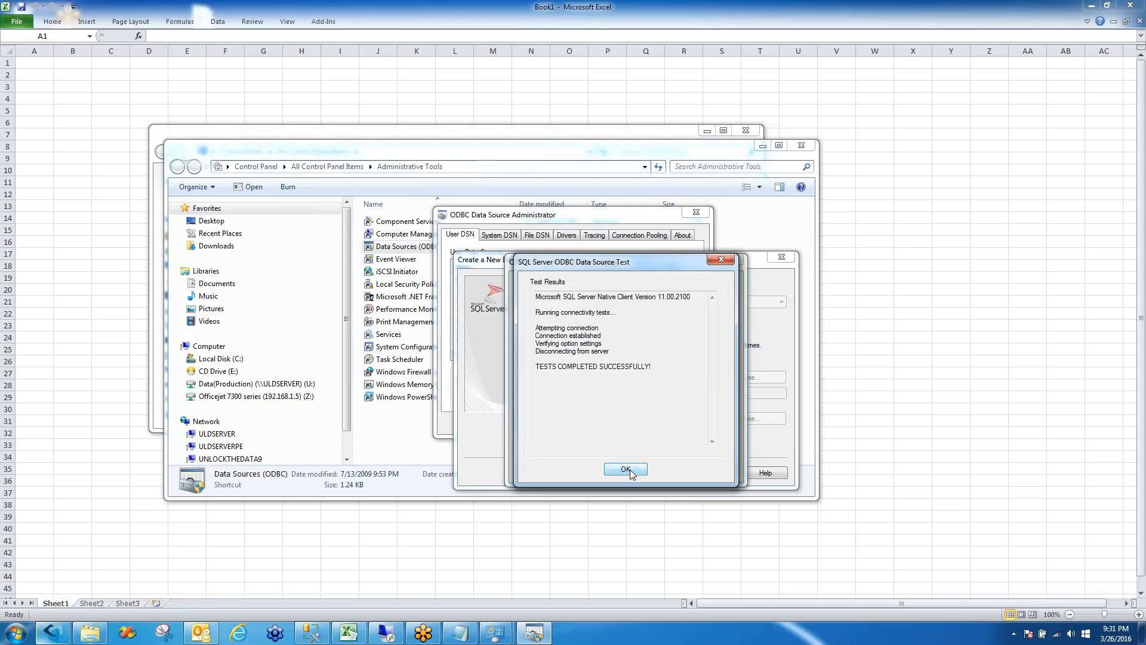
left_click(627, 469)
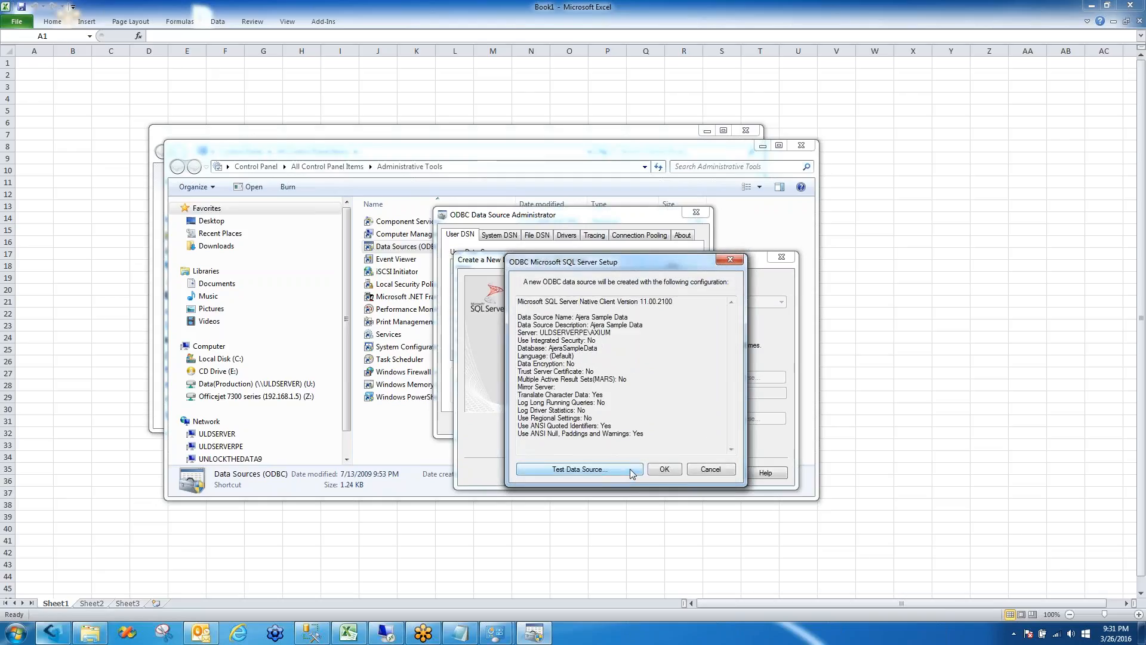
Save the new data source and close the ODBC administrator, Administrative Tools and Control Panel windows
left_click(664, 470)
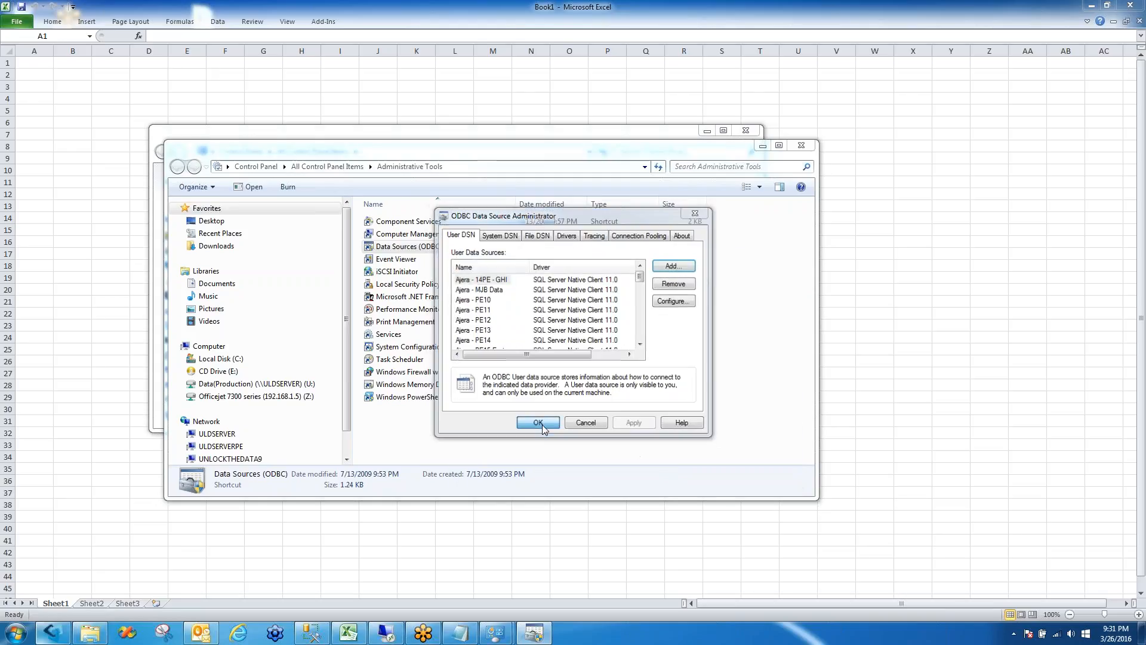
left_click(542, 425)
left_click(801, 145)
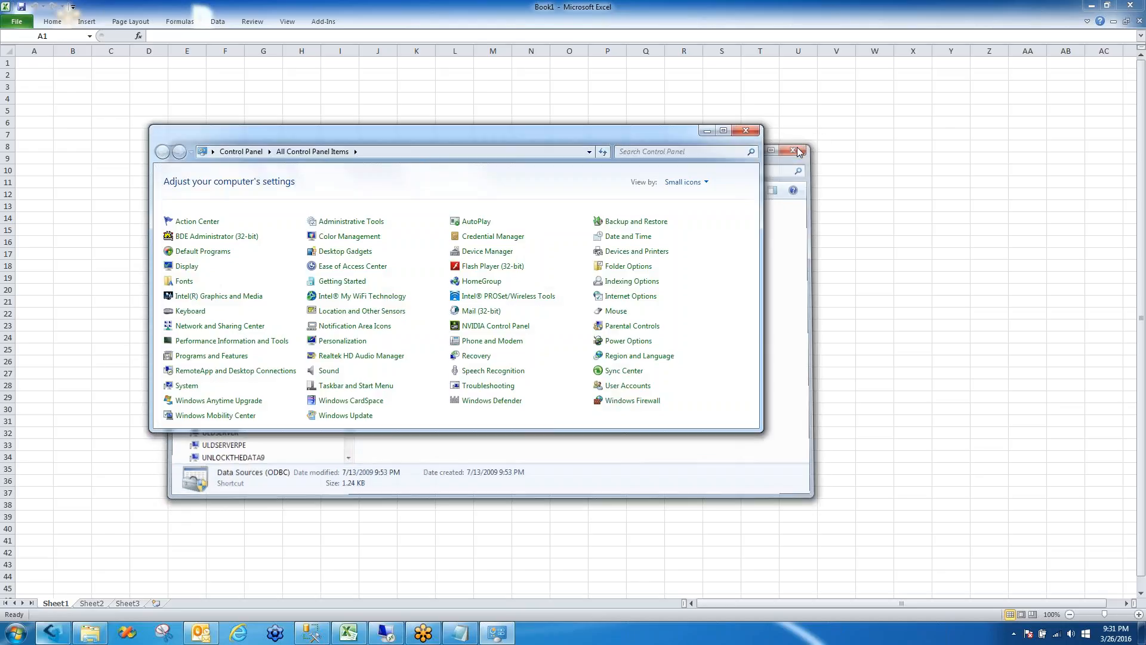
left_click(746, 131)
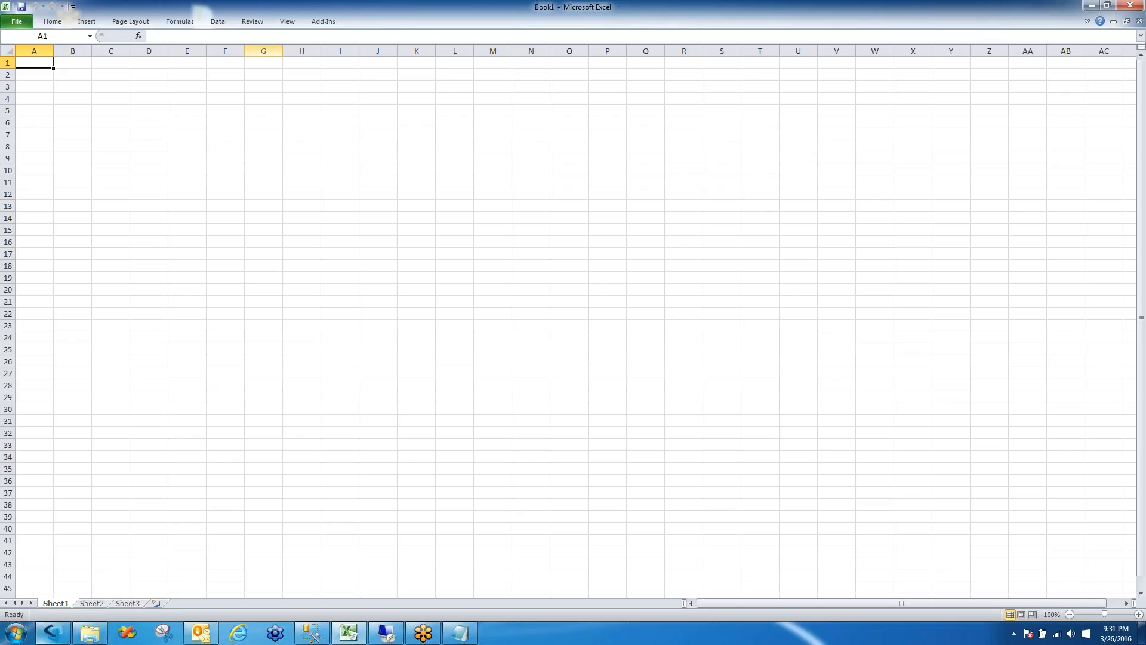
Start an external data import through Microsoft Query and select the Ajera Sample Data source with the Query Wizard enabled
left_click(218, 22)
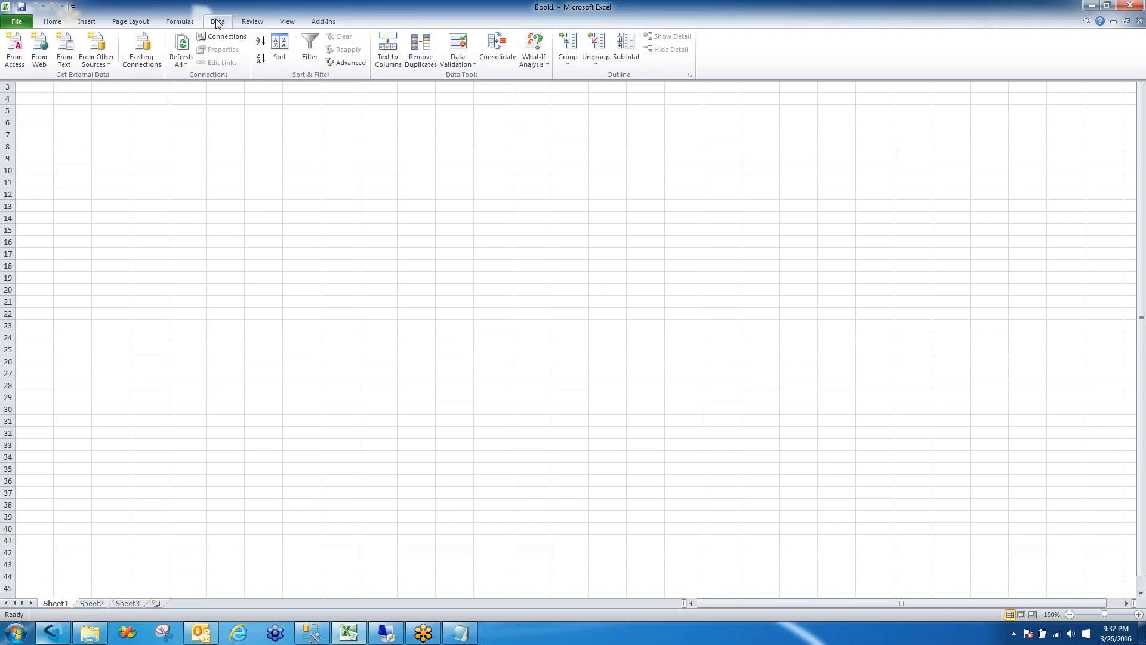
left_click(109, 70)
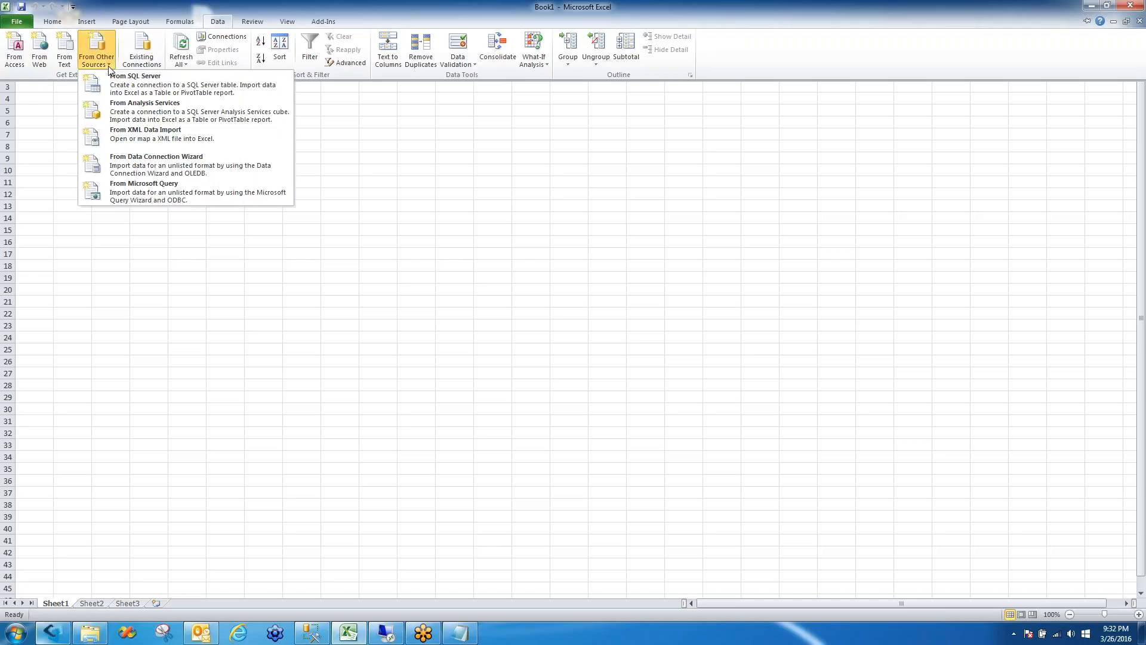
left_click(132, 187)
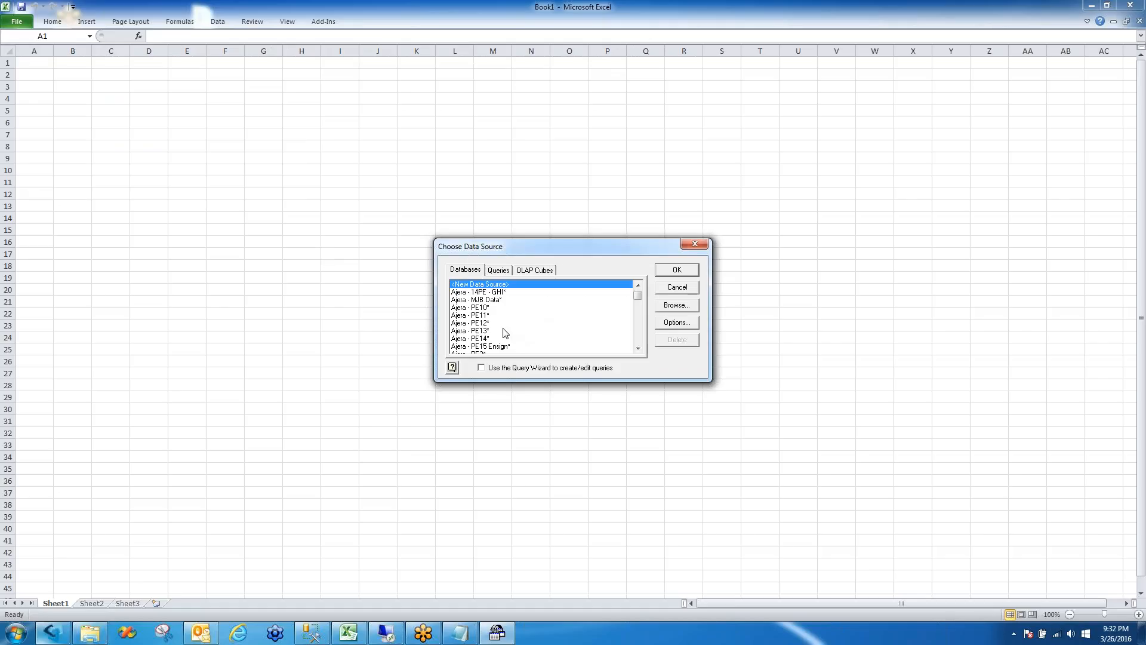
left_click(475, 325)
scroll(475, 327, "down", 5)
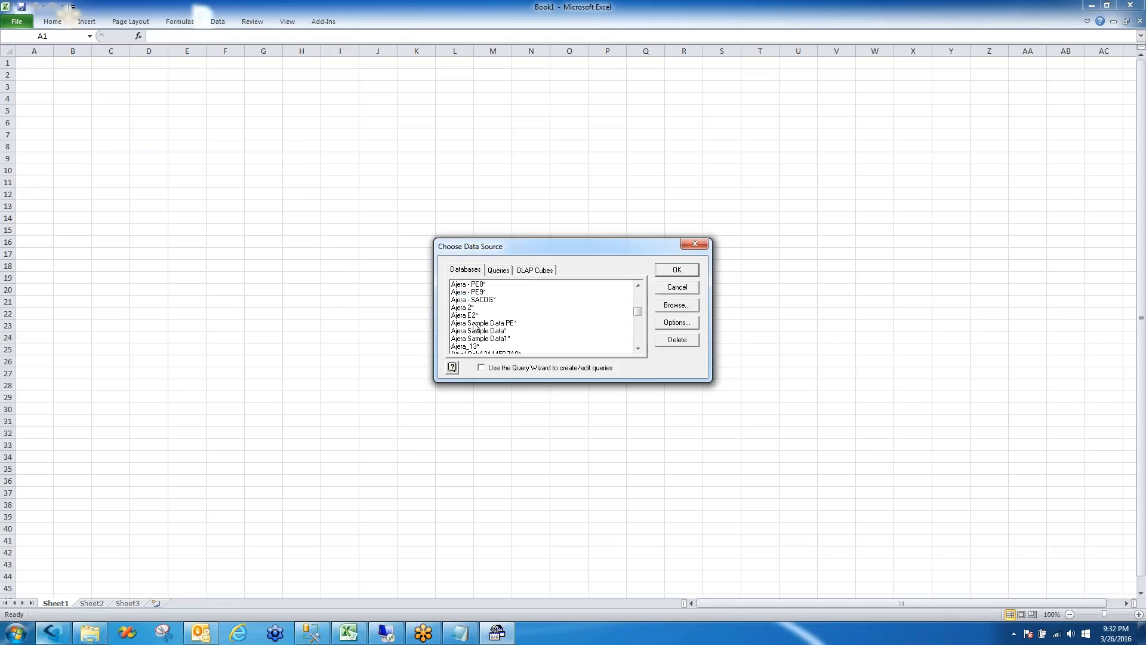
left_click(492, 332)
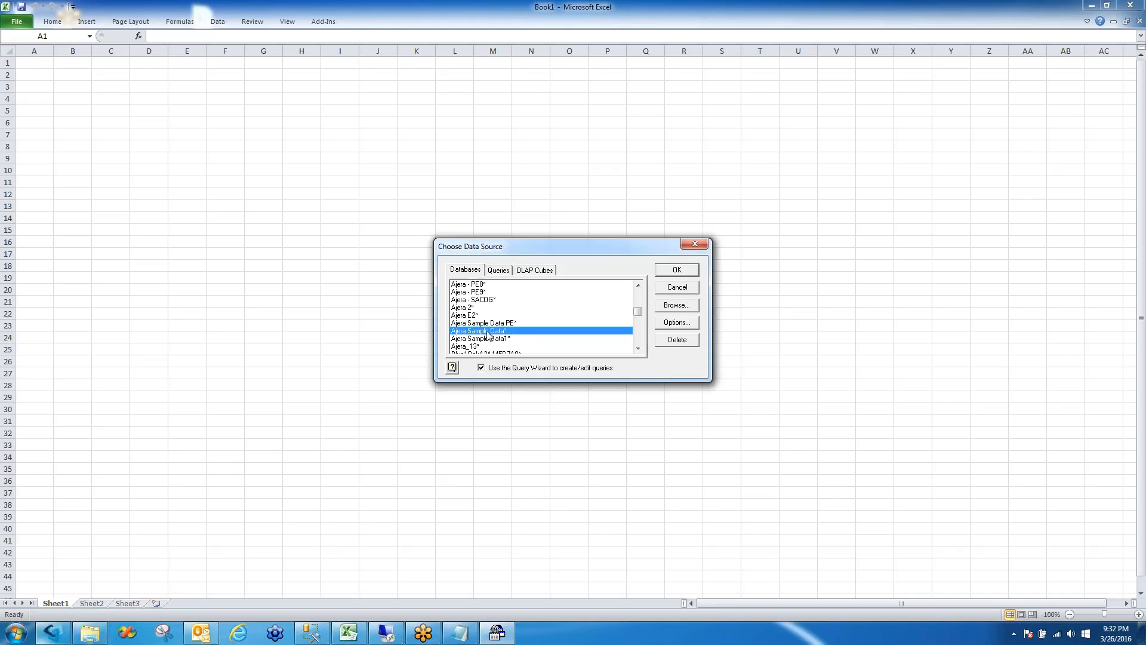
Connect to the selected data source and log in to SQL Server with the account password for login ID "sa"
left_click(682, 270)
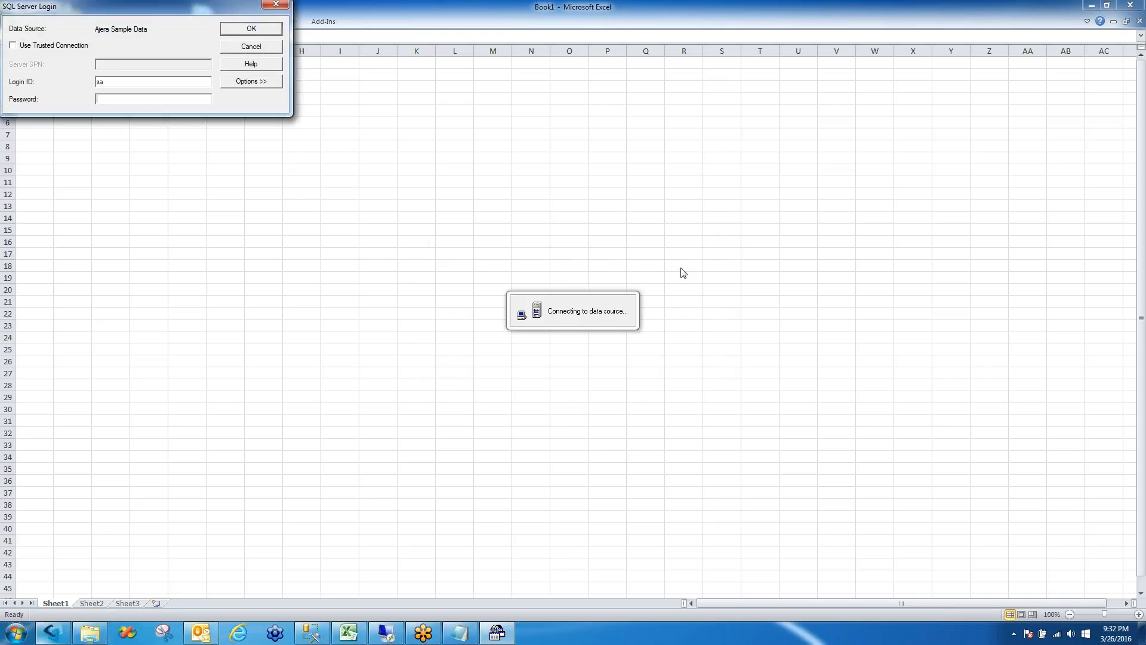
type("*******")
left_click(248, 27)
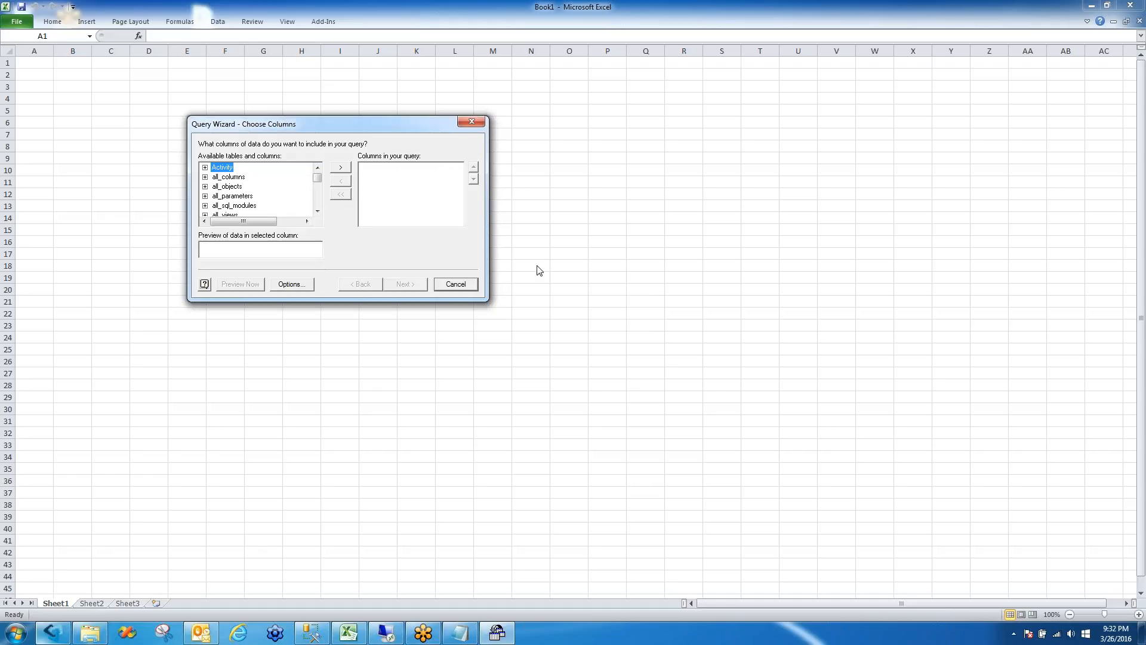
Find the uld_Gantt_Chart_Data table, expand it and add its Excel_Description column to the query
key("u")
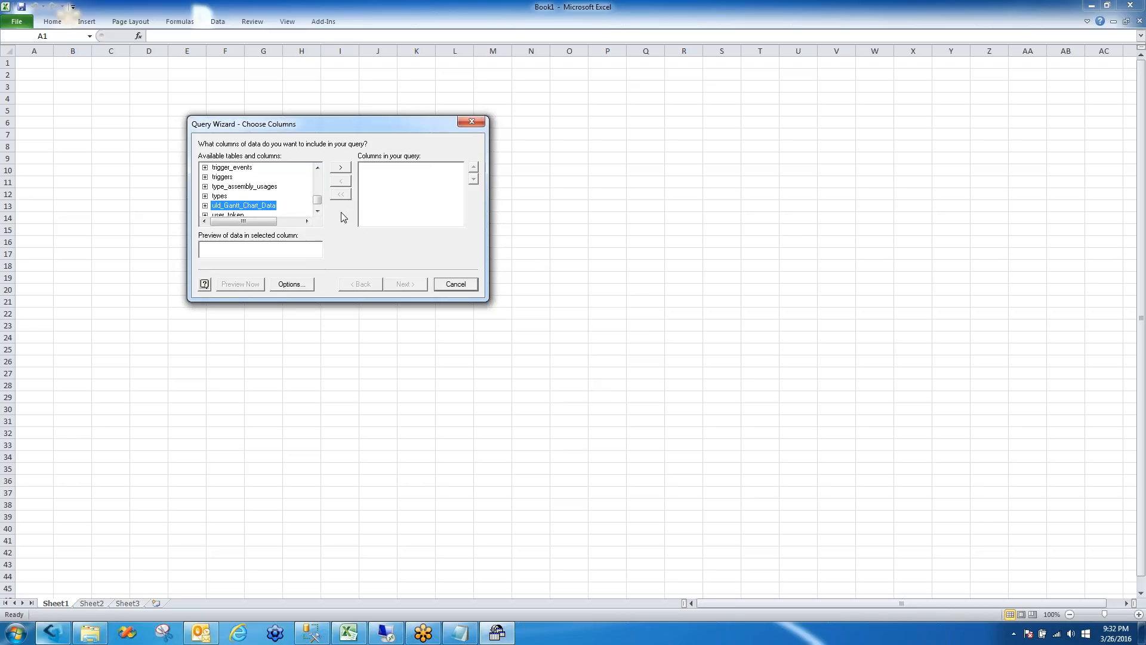
left_click(205, 205)
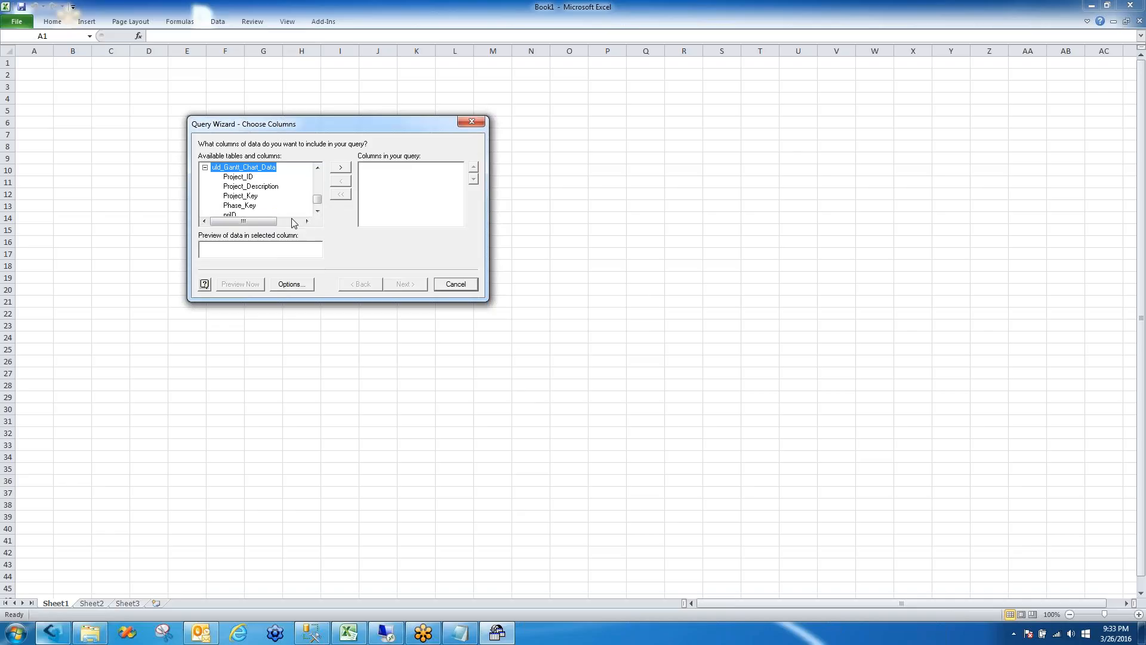
left_click(317, 211)
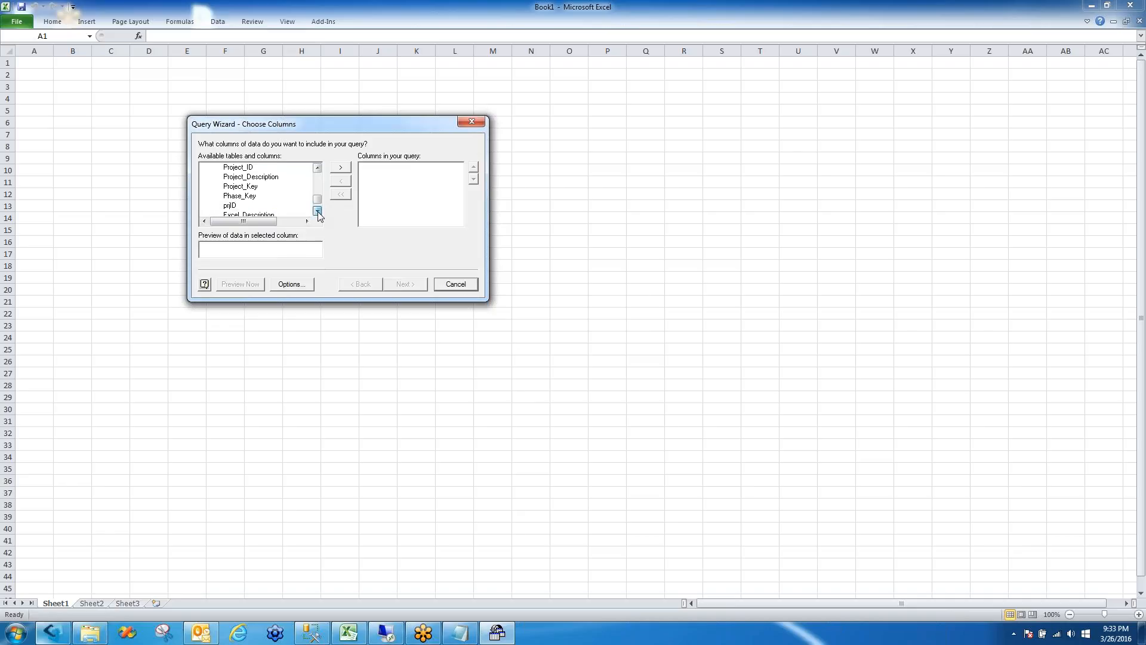
left_click(318, 211)
left_click(257, 206)
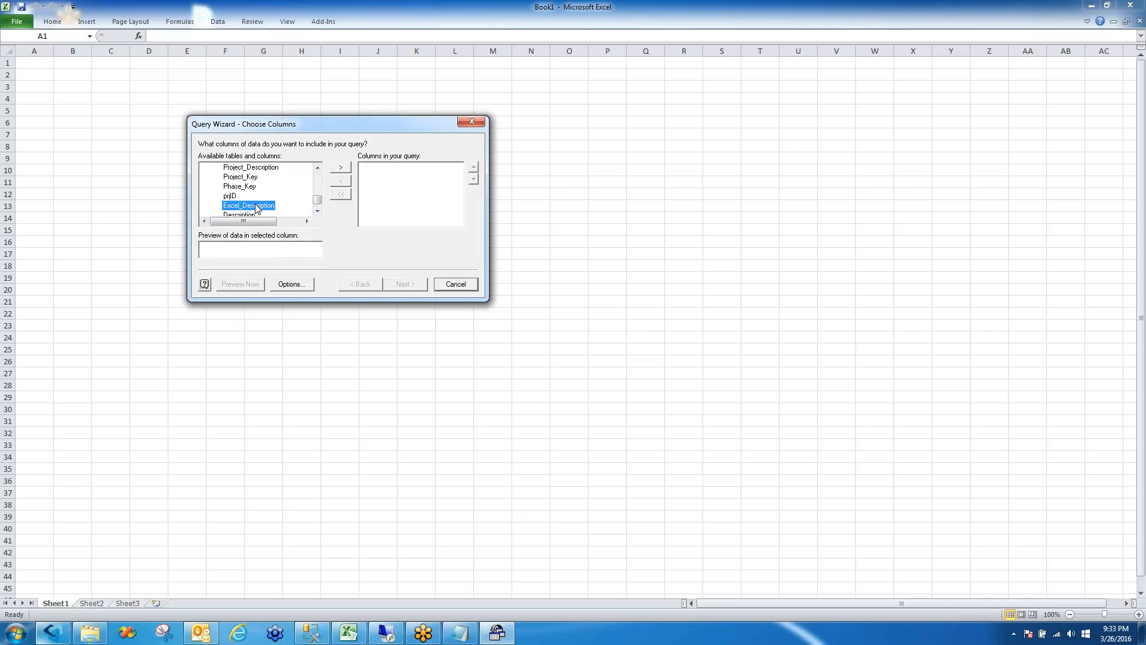
left_click(338, 171)
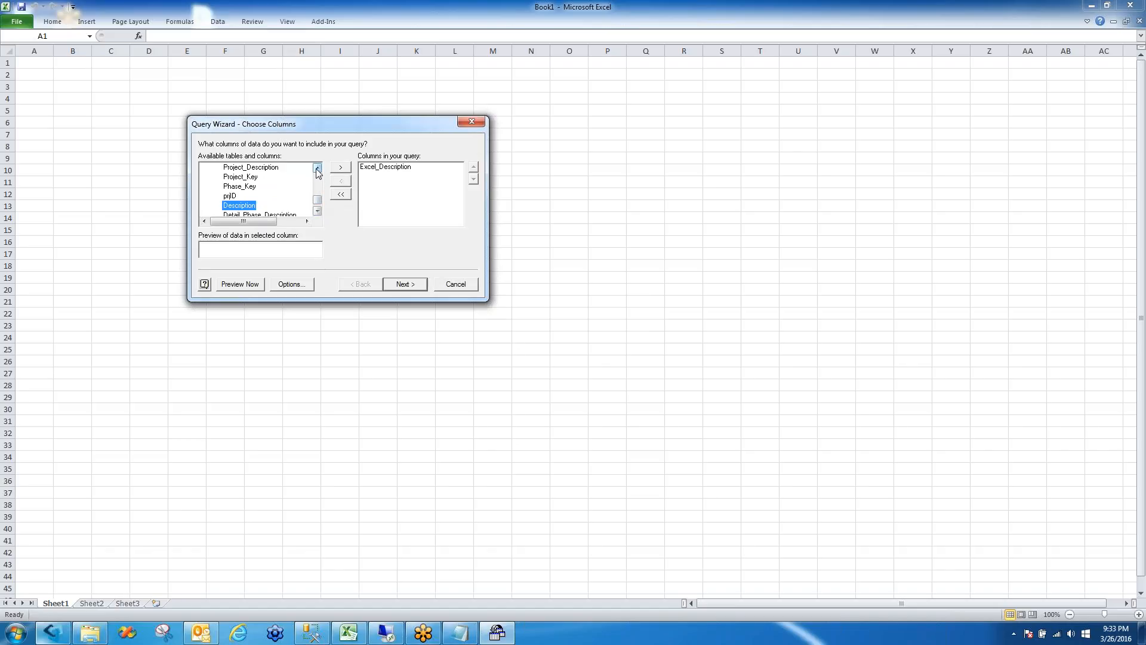
Add the Start_Date, Duration_Days and Completion_Date columns of uld_Gantt_Chart_Data to the query, in that order
left_click(317, 211)
left_click(318, 212)
left_click(317, 211)
left_click(318, 211)
left_click(318, 212)
left_click(317, 211)
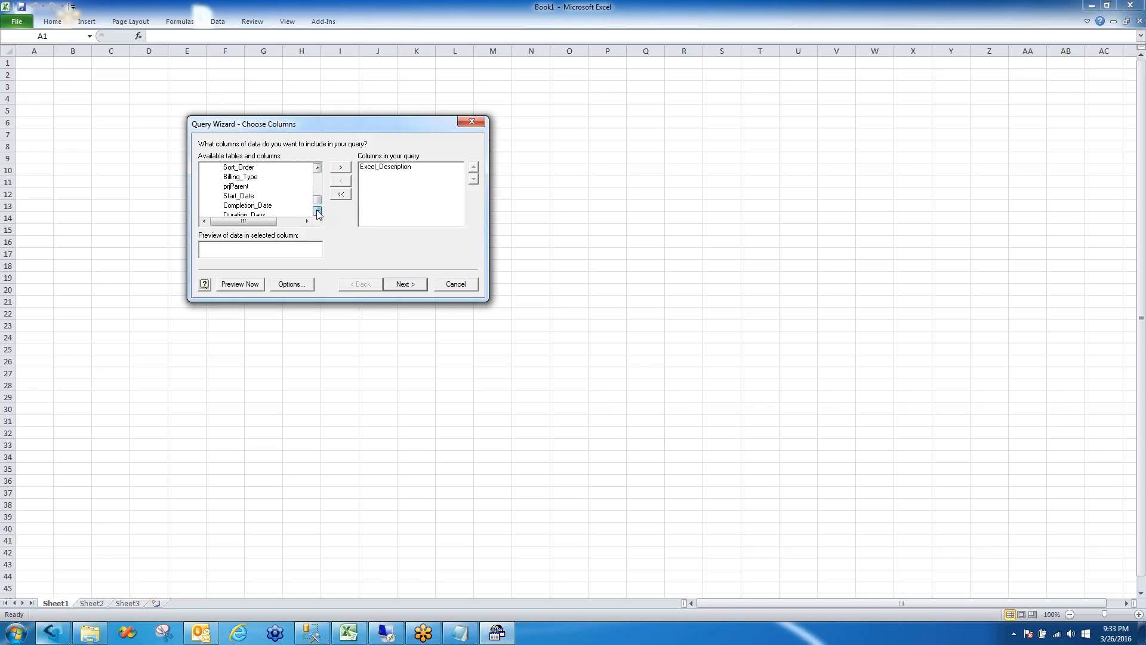
left_click(247, 197)
left_click(340, 168)
left_click(244, 205)
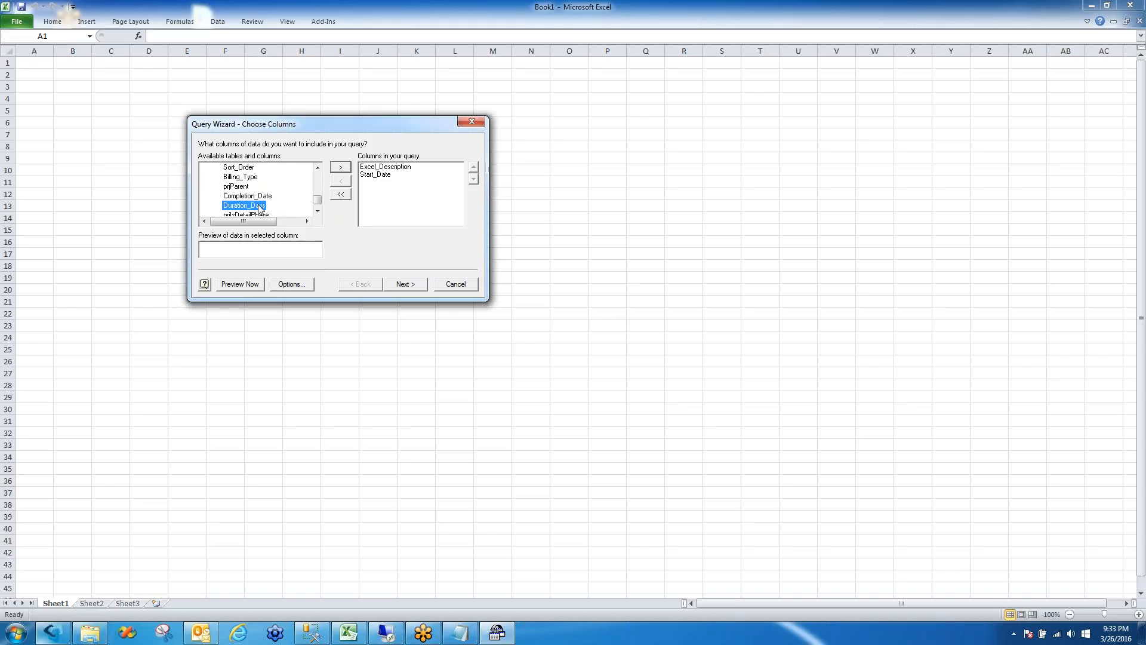
left_click(341, 168)
left_click(258, 197)
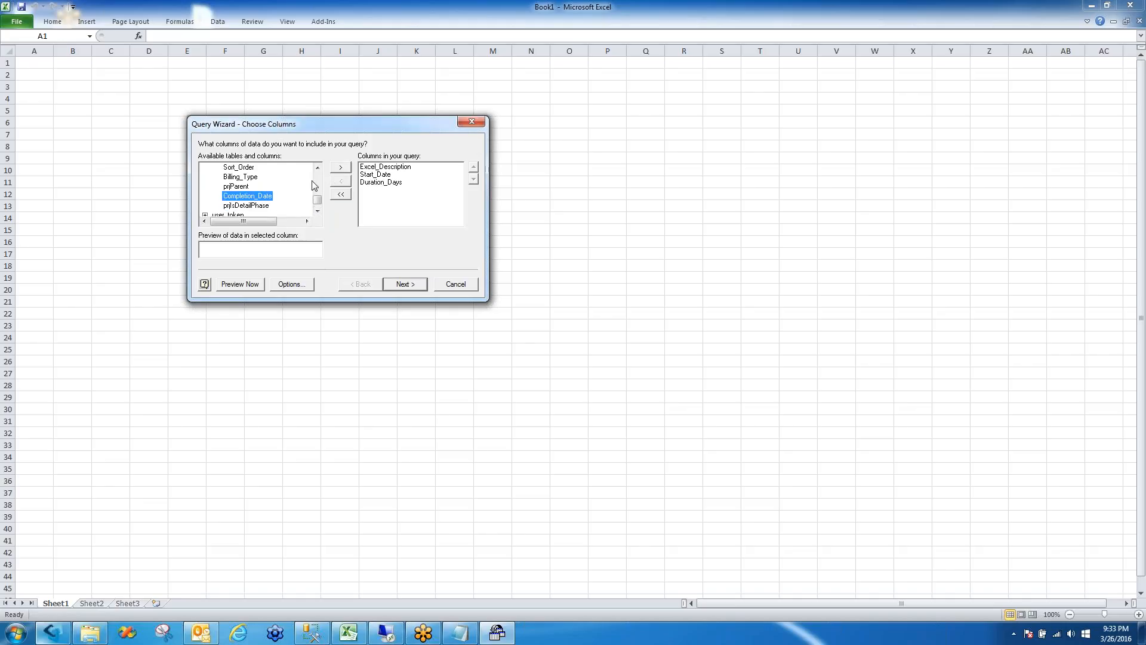
left_click(340, 168)
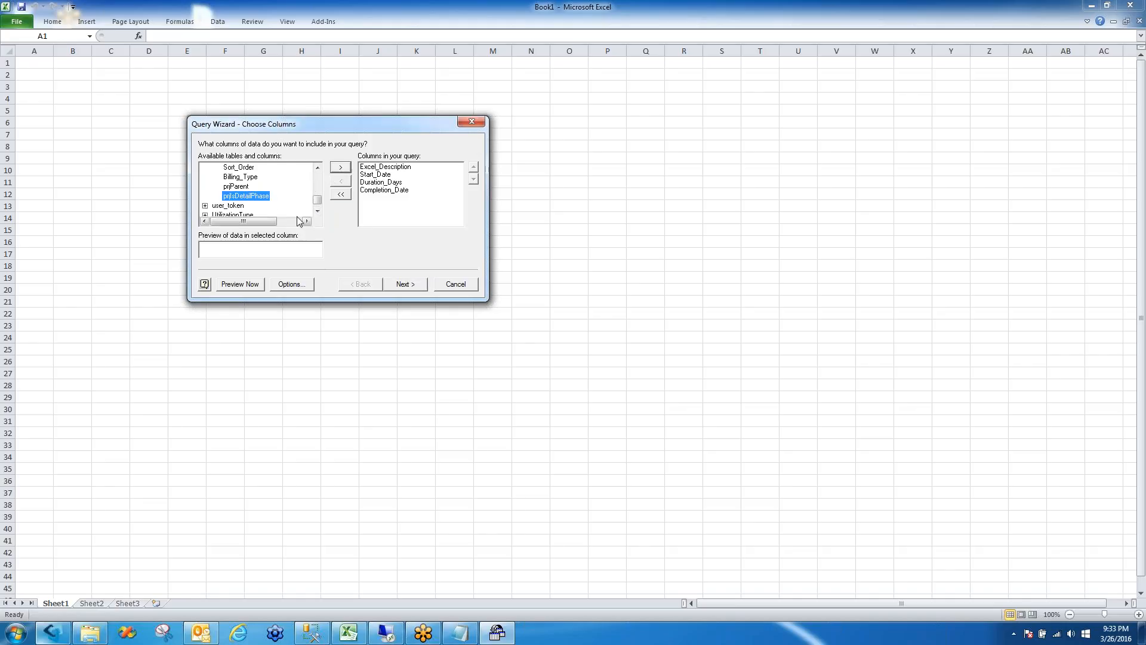
Add the Billing_Type, Sort_Order and Project_ID columns of uld_Gantt_Chart_Data to the query
left_click(251, 177)
left_click(340, 168)
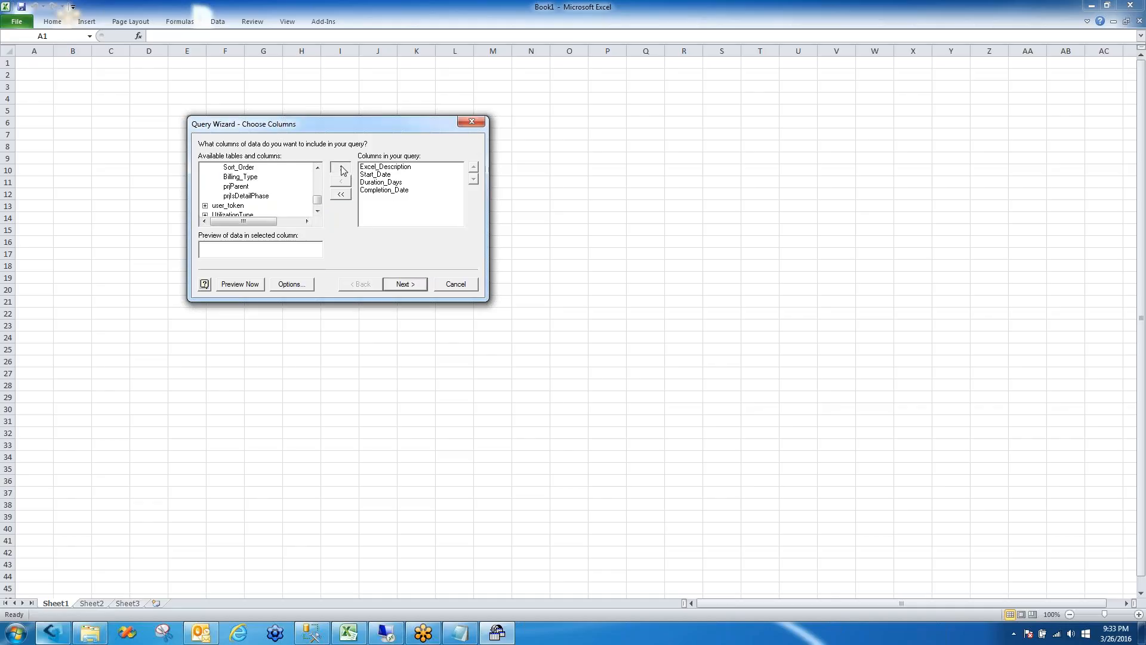
left_click(271, 168)
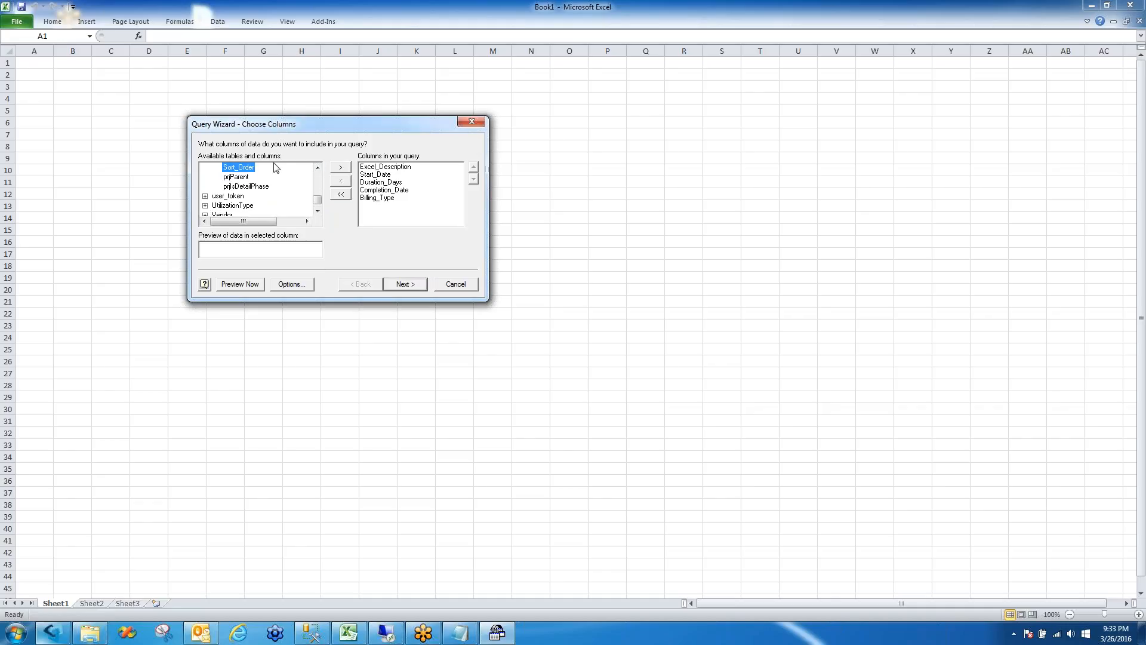
left_click(341, 168)
left_click(317, 168)
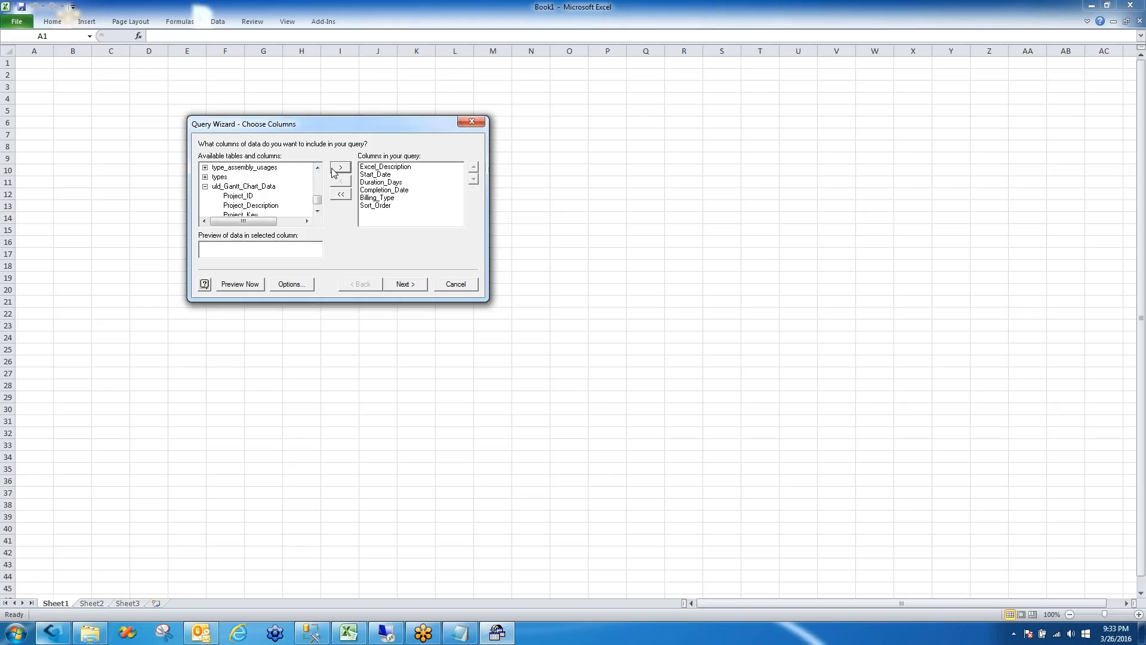
left_click(248, 197)
left_click(337, 171)
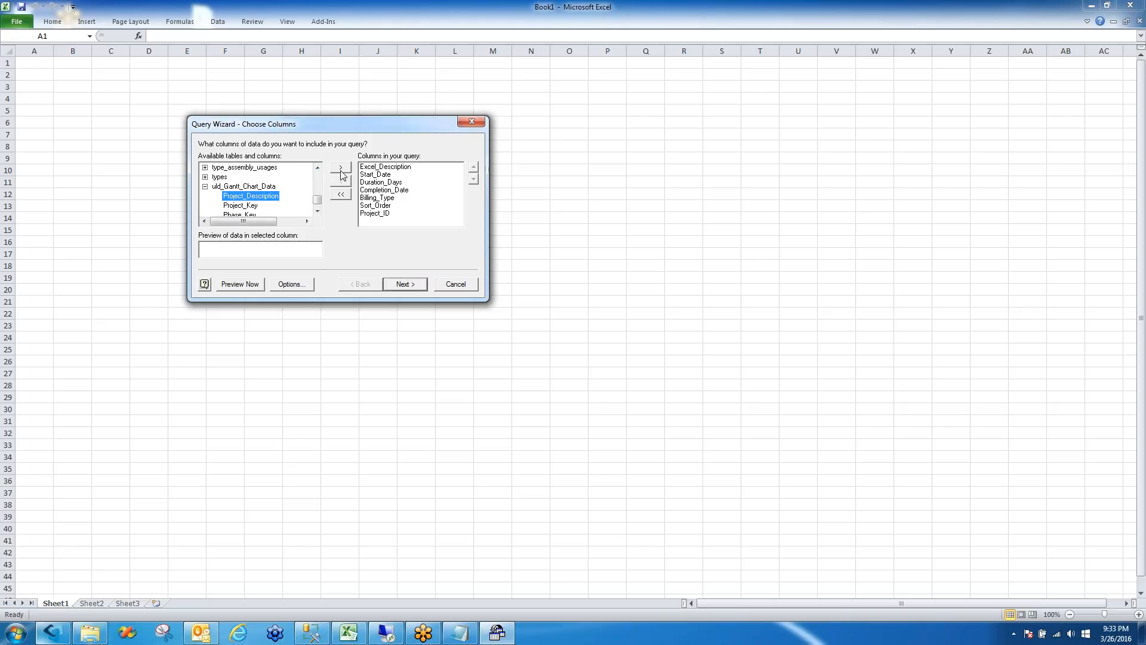
Move Sort_Order above Billing_Type in the query's column order and continue to the data filters
left_click(396, 207)
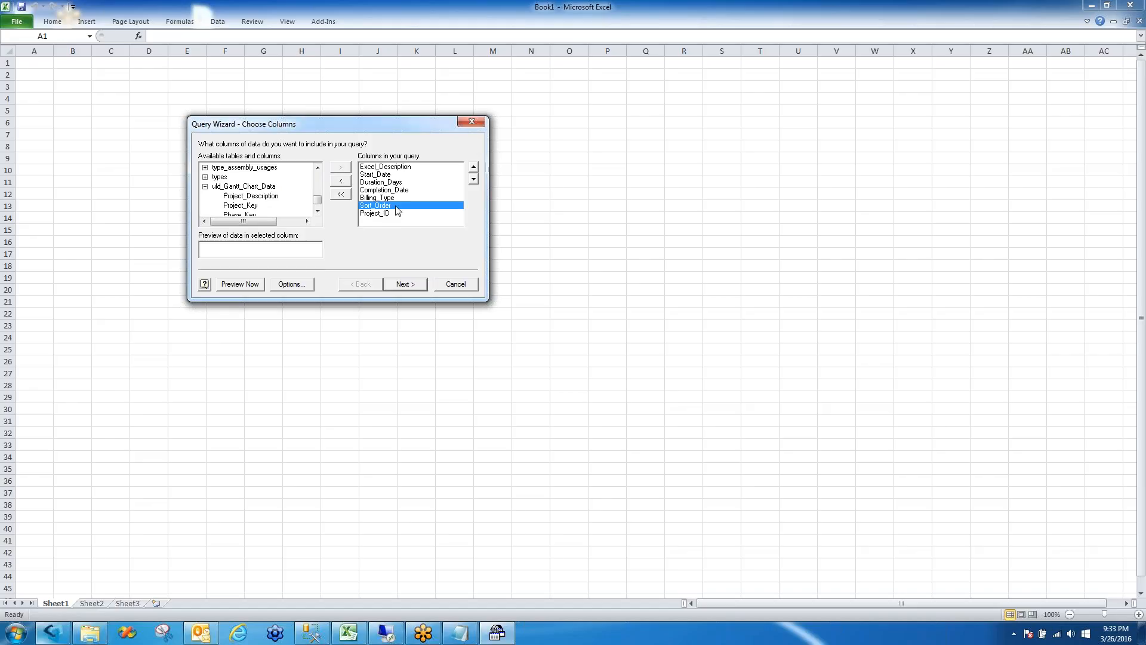
left_click(474, 167)
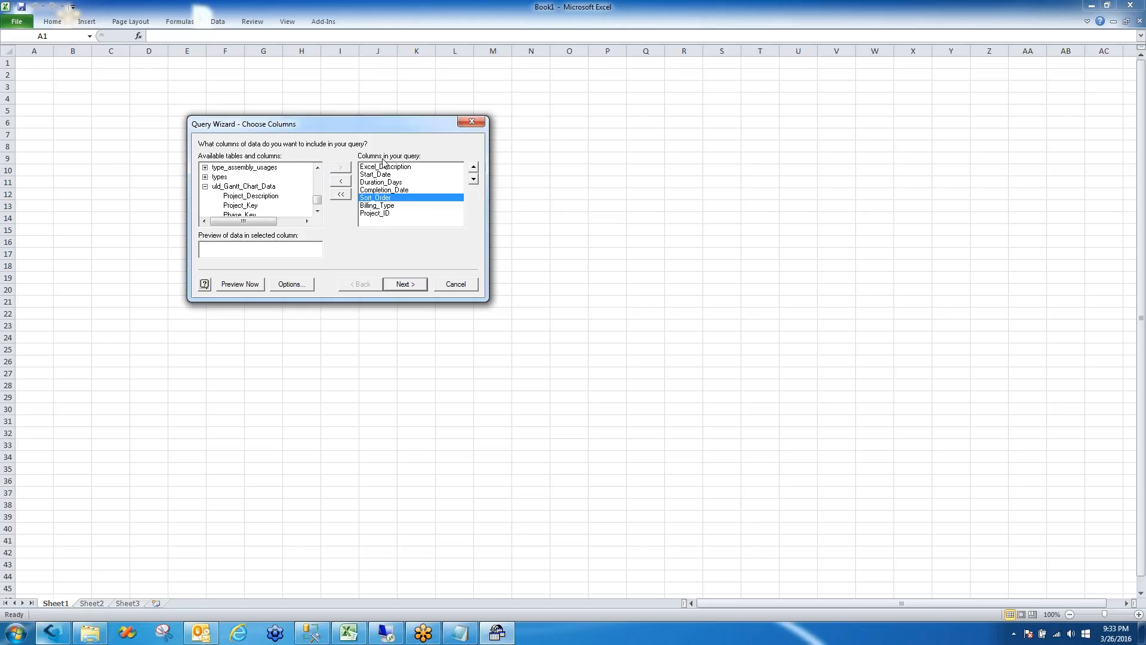
left_click(410, 284)
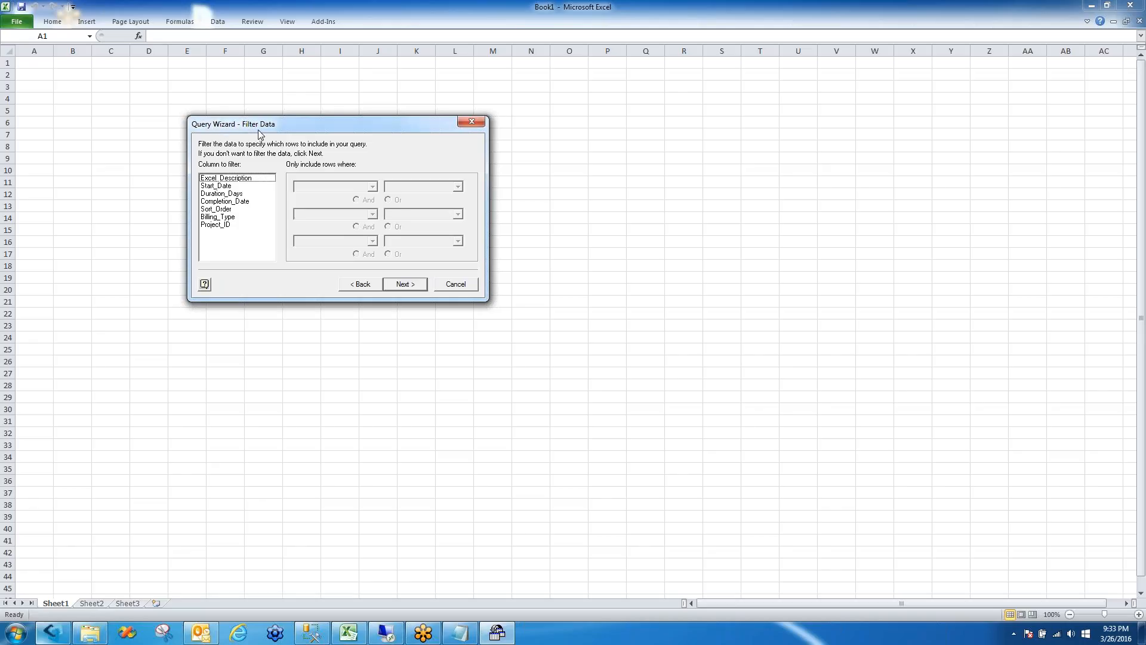
Filter the query to include only rows where Billing_Type equals Billable
left_click(236, 218)
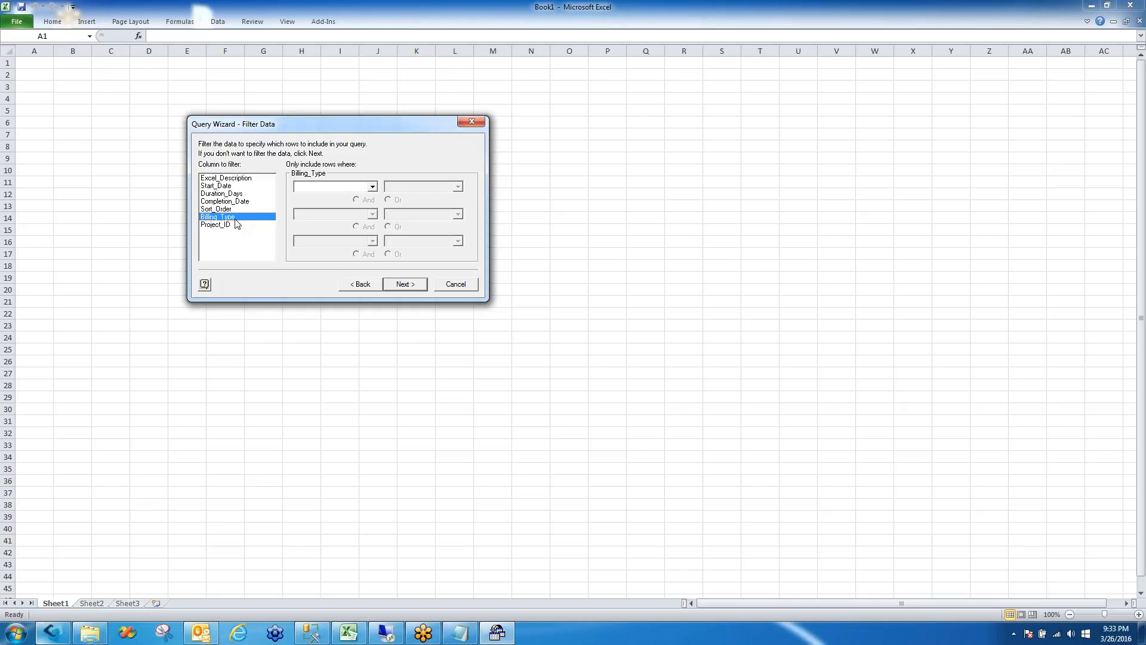
left_click(371, 186)
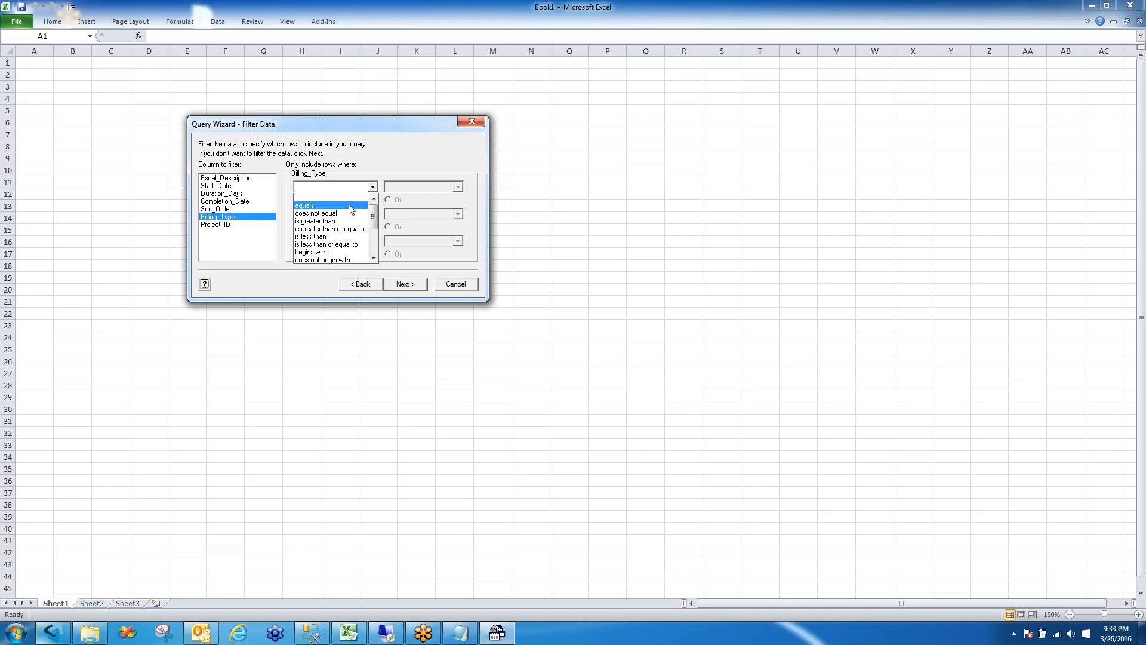
left_click(351, 206)
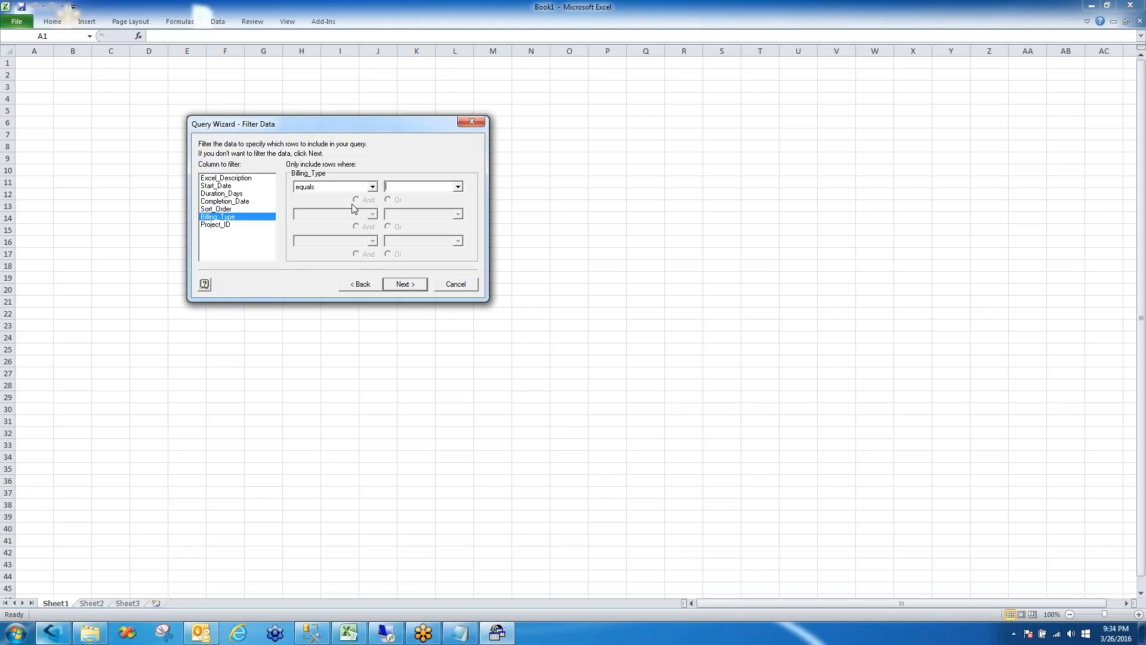
left_click(457, 187)
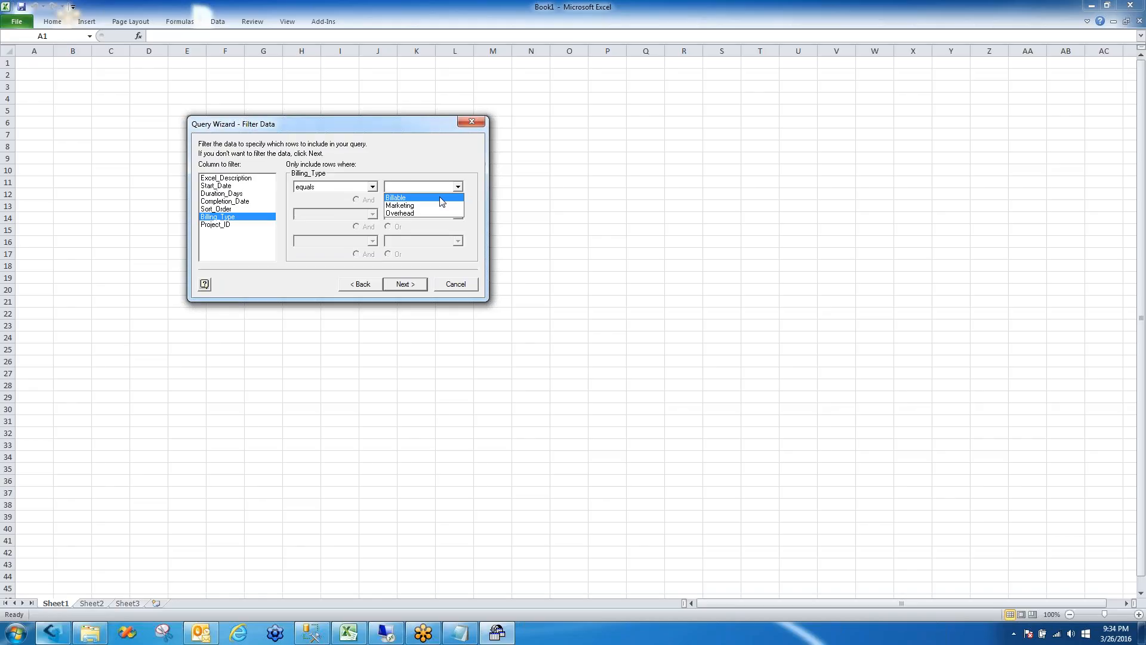
left_click(440, 198)
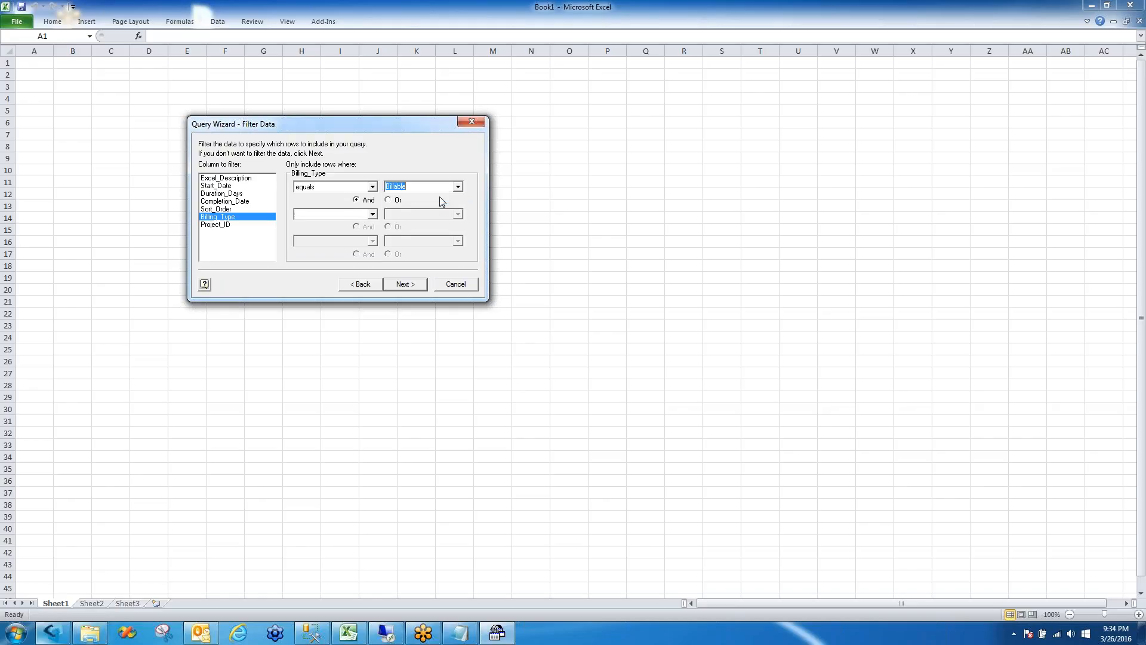
Add a filter for rows where Project_ID equals 03-138 and continue to the sort order
left_click(226, 226)
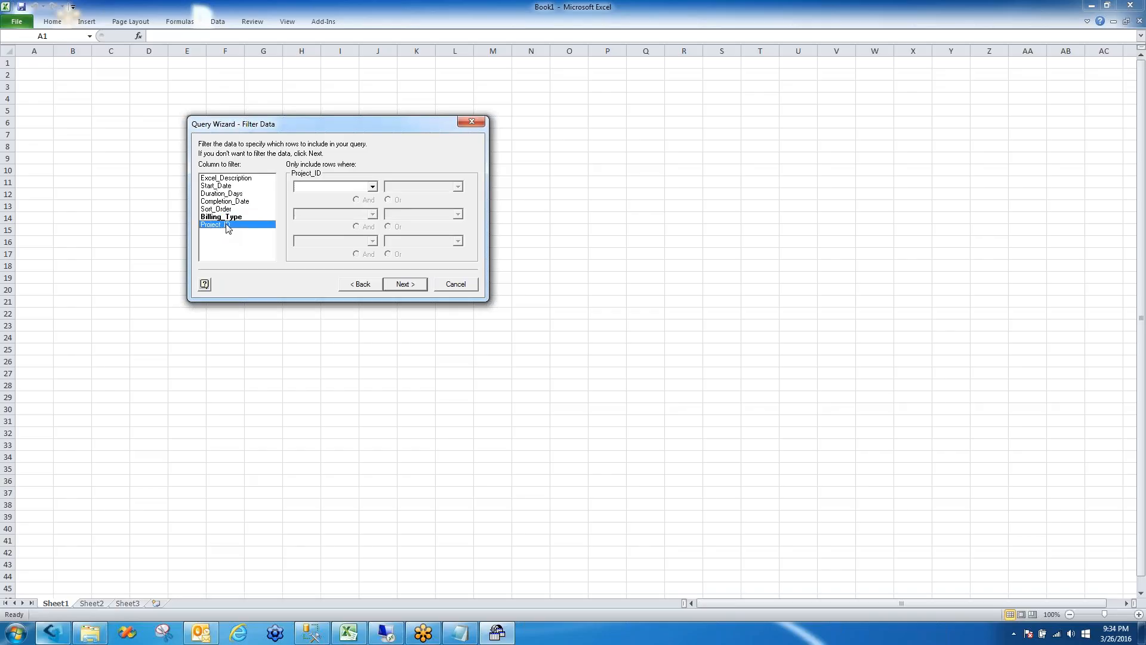
left_click(373, 188)
left_click(358, 196)
left_click(458, 187)
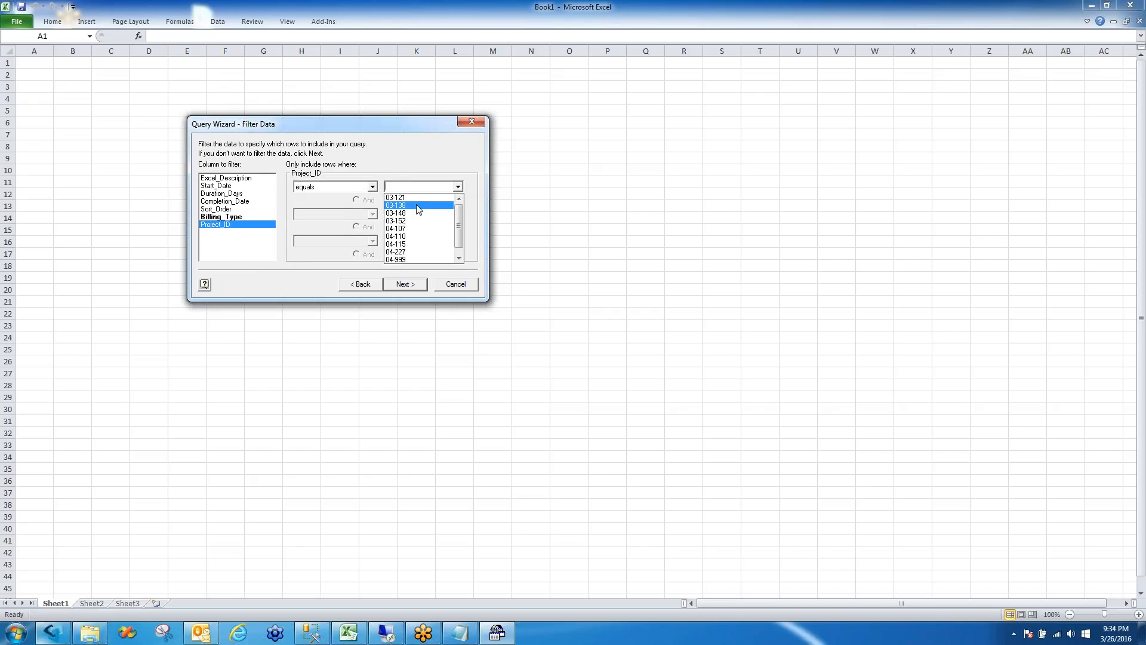
left_click(418, 204)
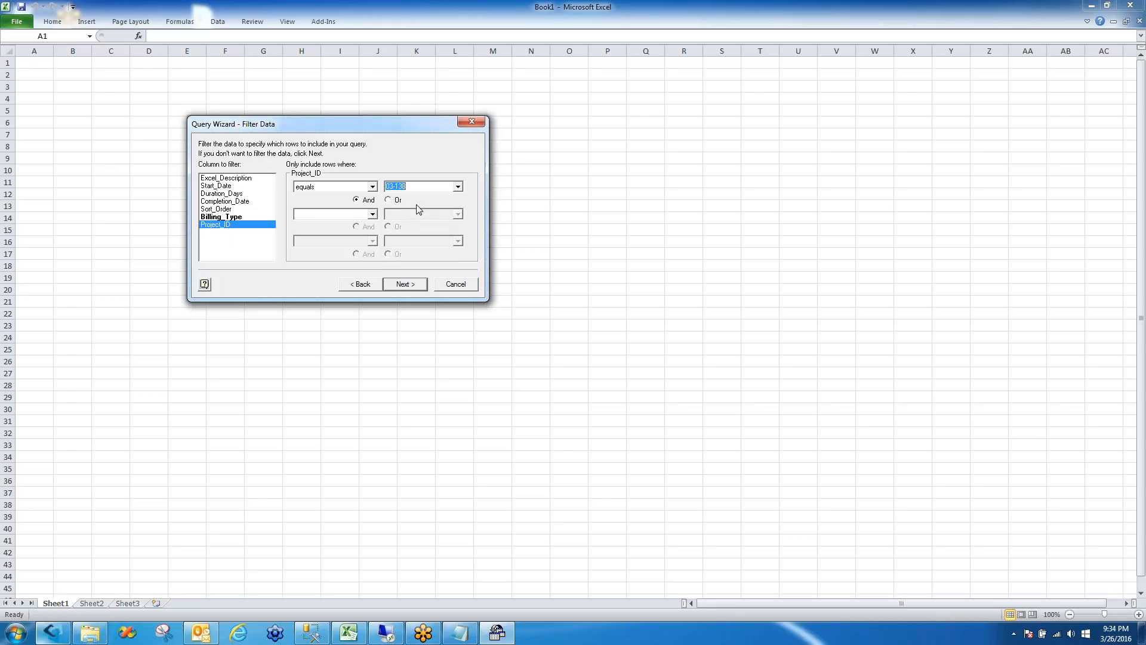
left_click(404, 285)
Sort the query by Sort_Order ascending and finish the wizard, returning the data to Microsoft Excel
left_click(351, 187)
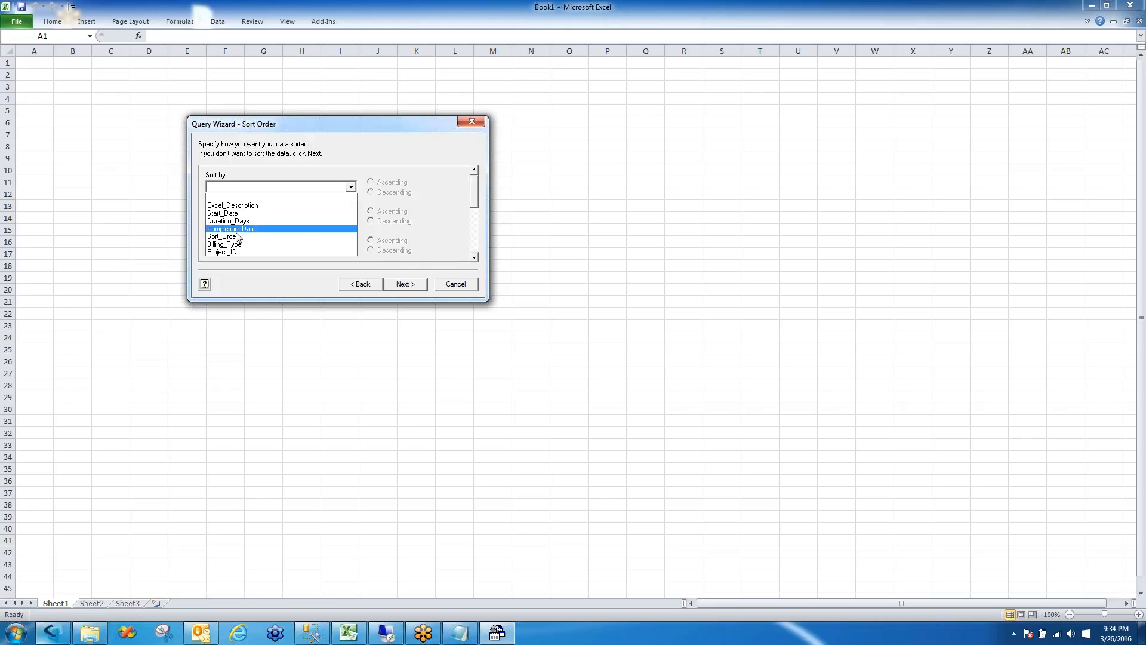
left_click(236, 239)
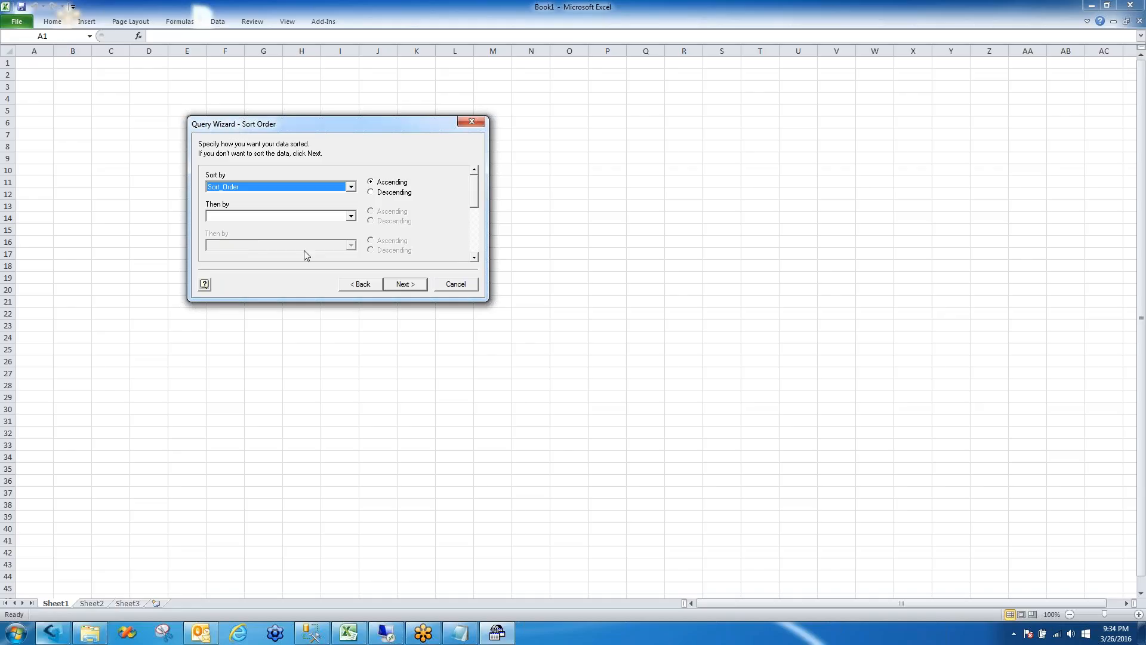
left_click(410, 285)
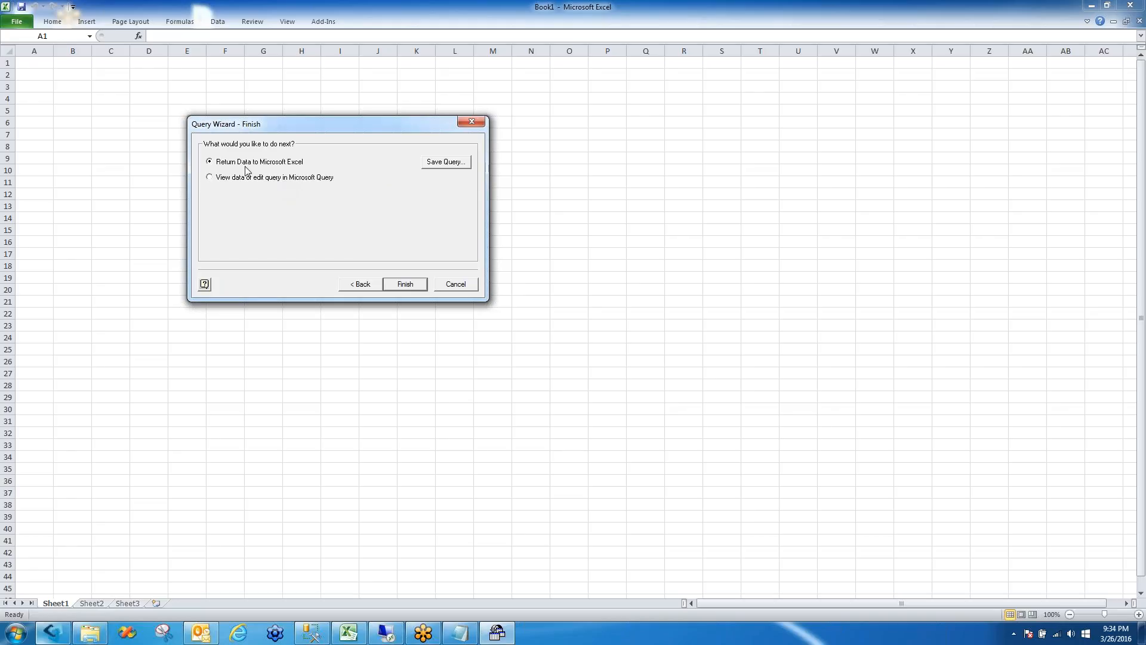
left_click(404, 286)
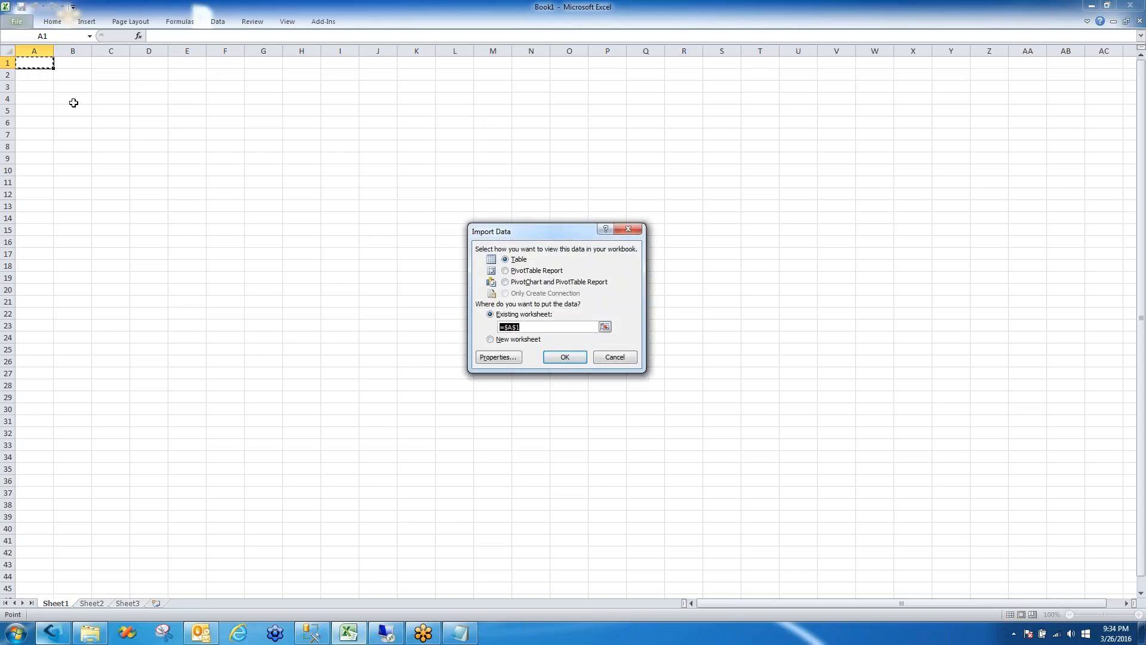
Import the query results as a table into the existing worksheet starting at cell A1
left_click(569, 358)
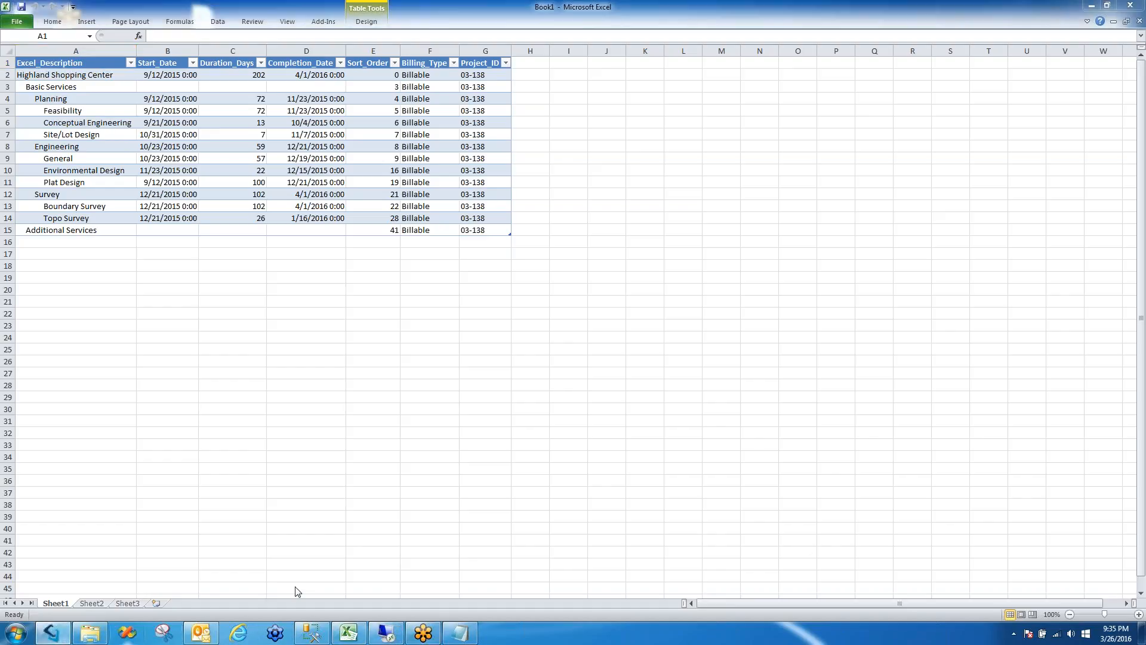
Switch to Ajera in the browser and launch the Project Command Center, allowing the application to run
left_click_drag(0, 90, 767, 78)
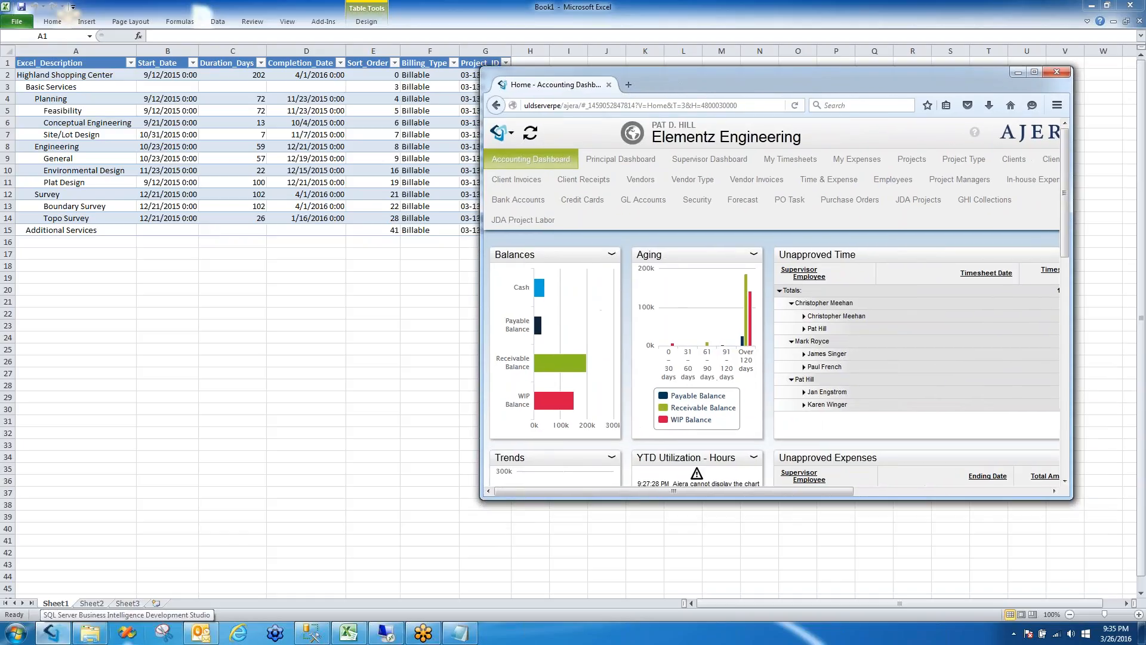
left_click(506, 134)
left_click(692, 218)
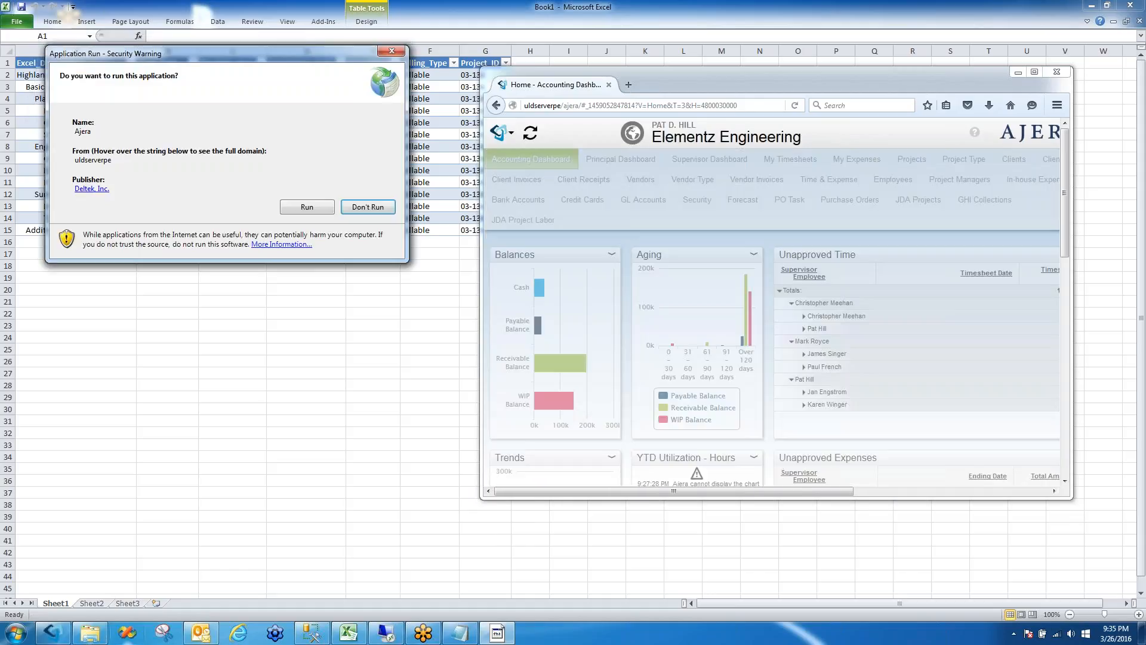
left_click(307, 206)
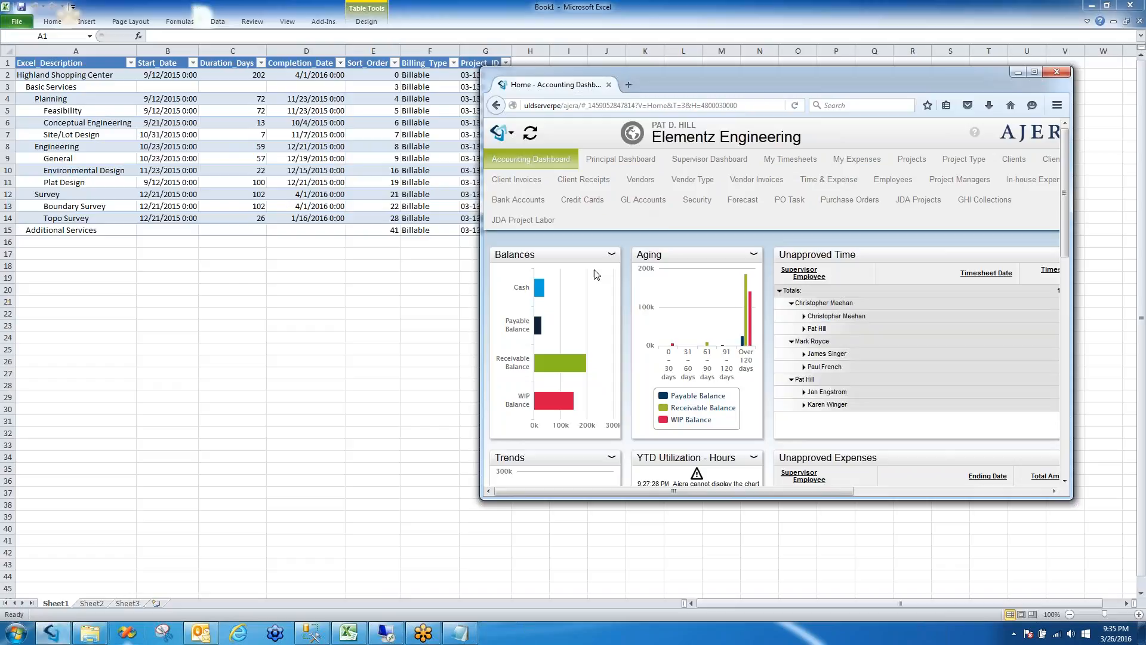
Log out of Ajera and log back in, entering the sample data username and the account password
left_click(500, 132)
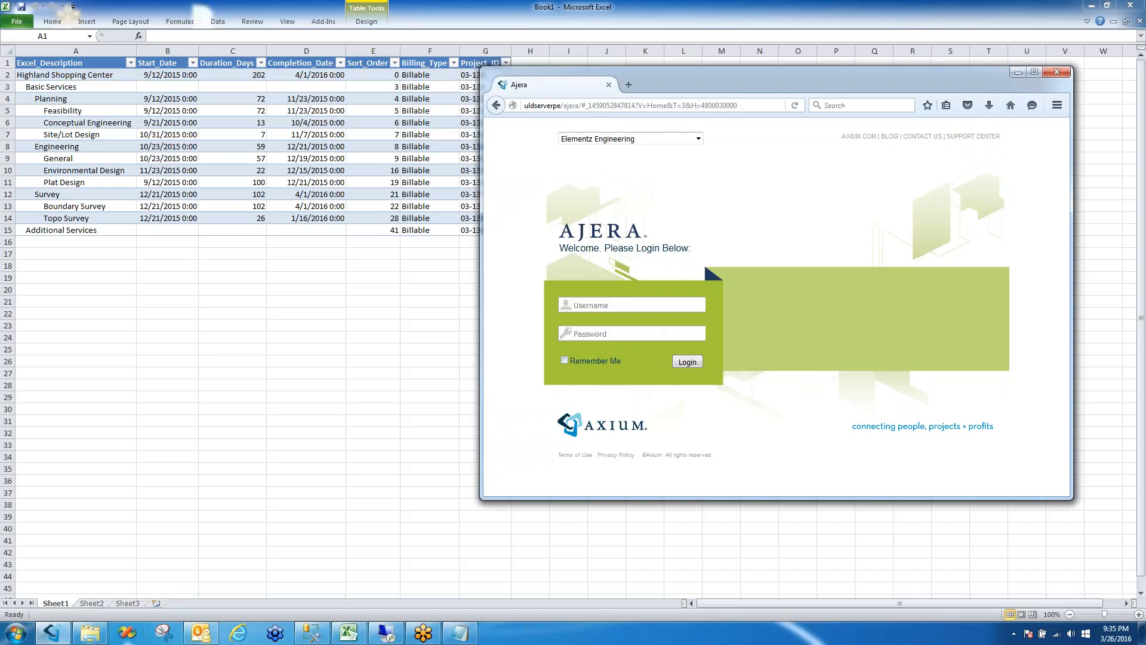
type("sam[p")
key("BackSpace")
key("BackSpace")
type("ple\\pdh")
key("Tab")
type("***")
left_click(685, 360)
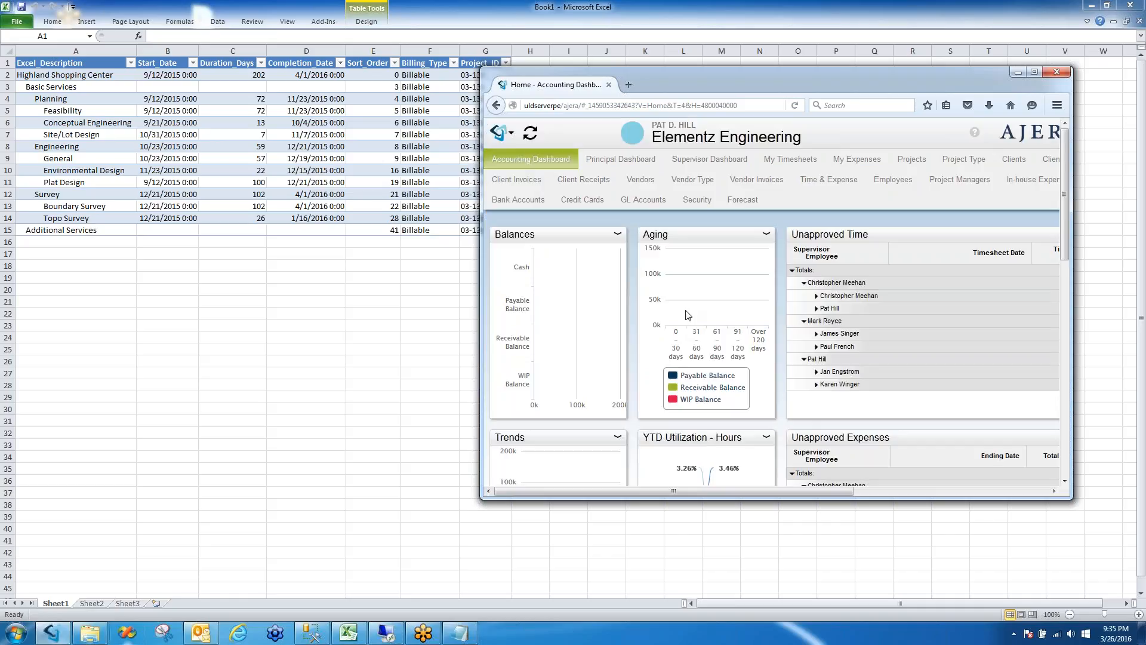
Open the Project Command Center in Ajera and place its window beside the imported Excel table
left_click(501, 133)
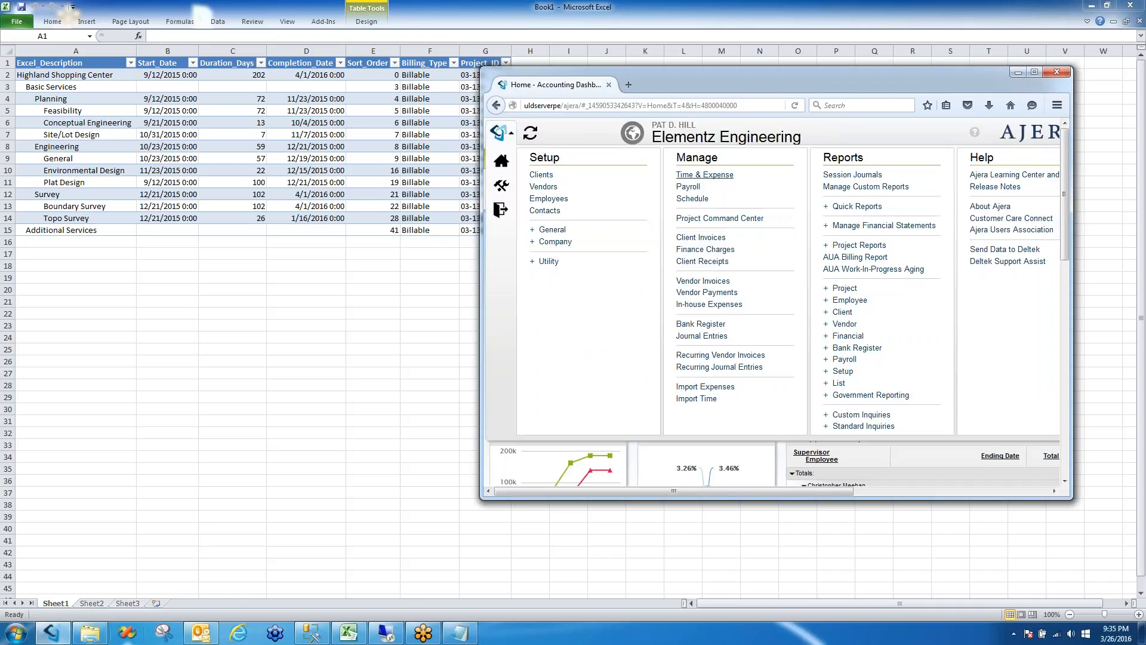
left_click(712, 218)
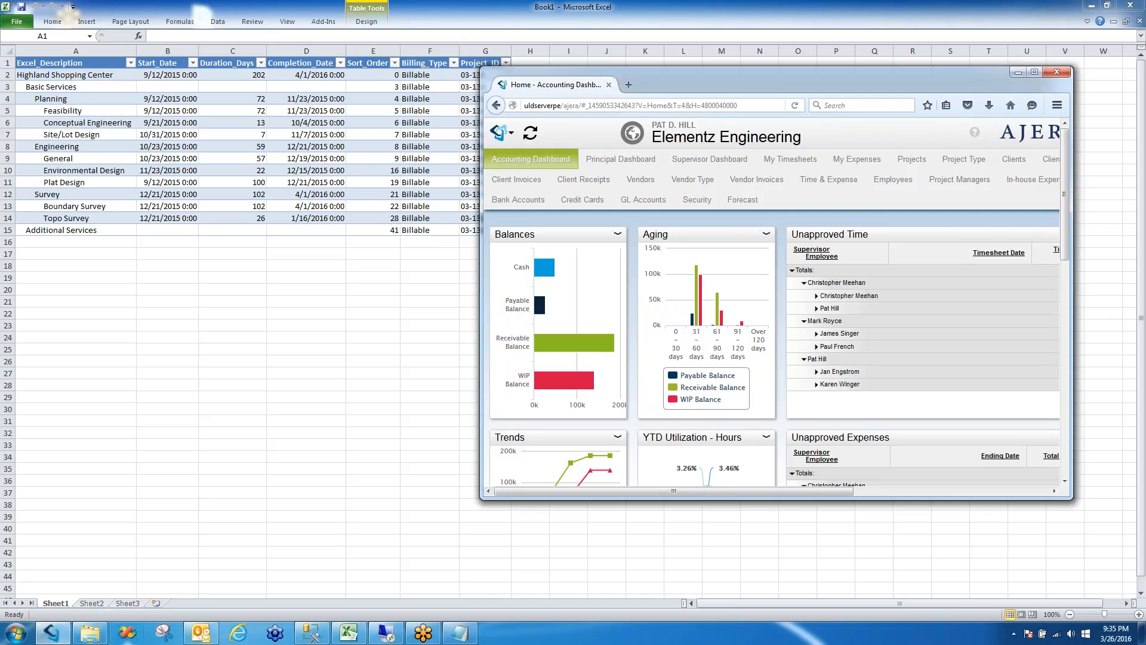
left_click_drag(470, 102, 621, 112)
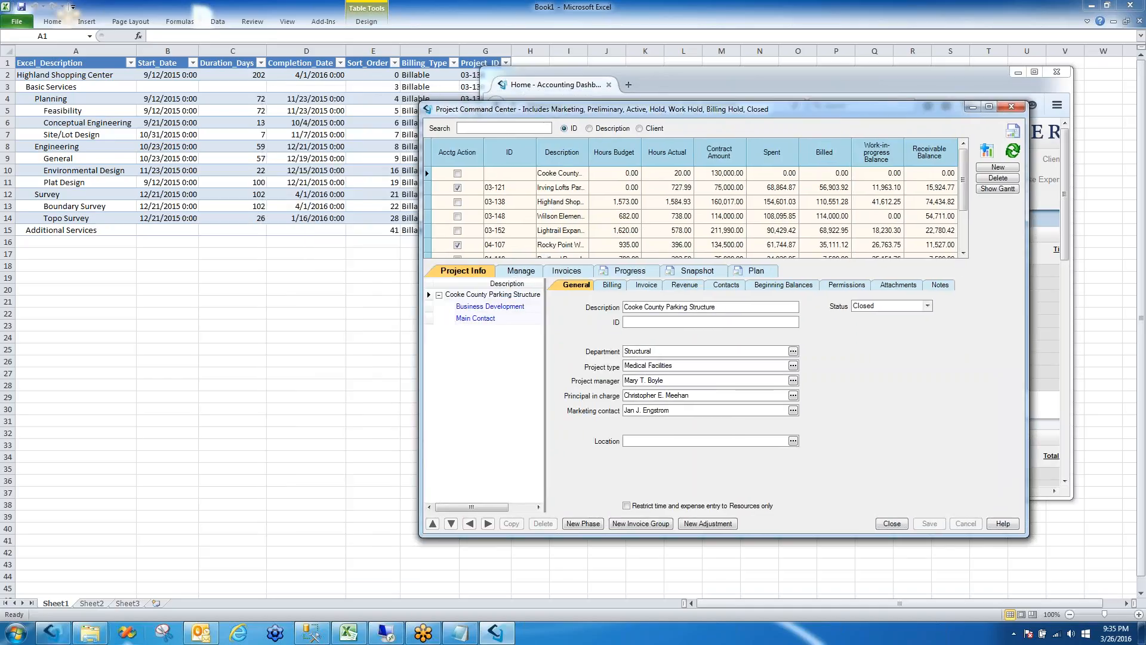
Change the description of project 03-138 to Highland Shopping Center 123 and save the project
left_click(564, 206)
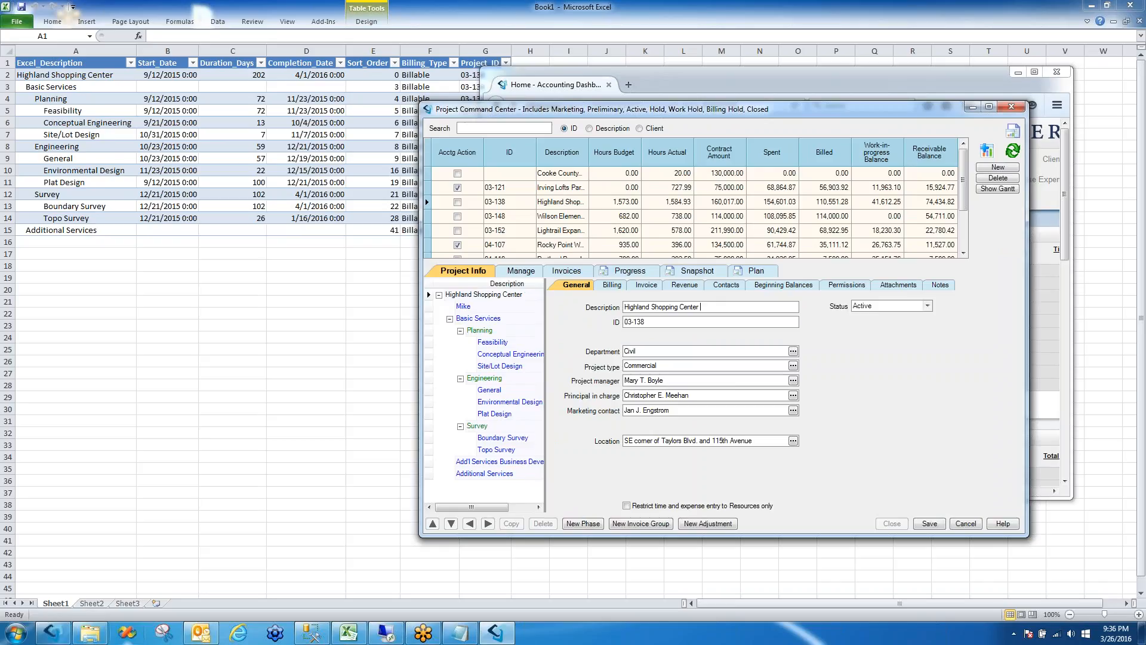
type("123")
left_click(929, 524)
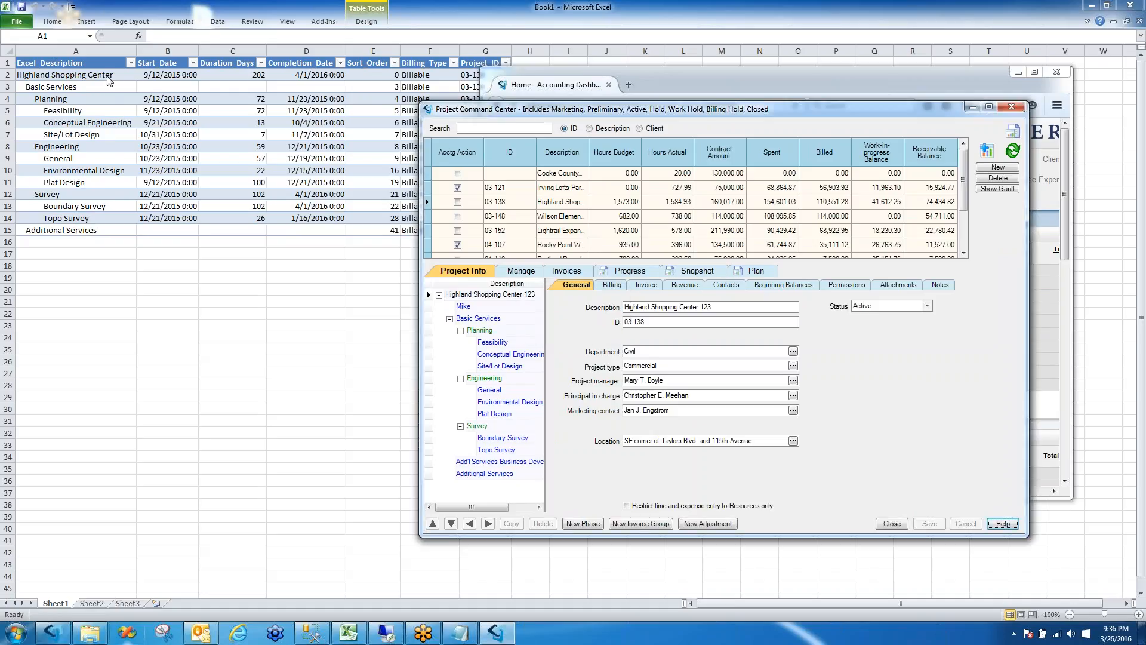
left_click(1108, 253)
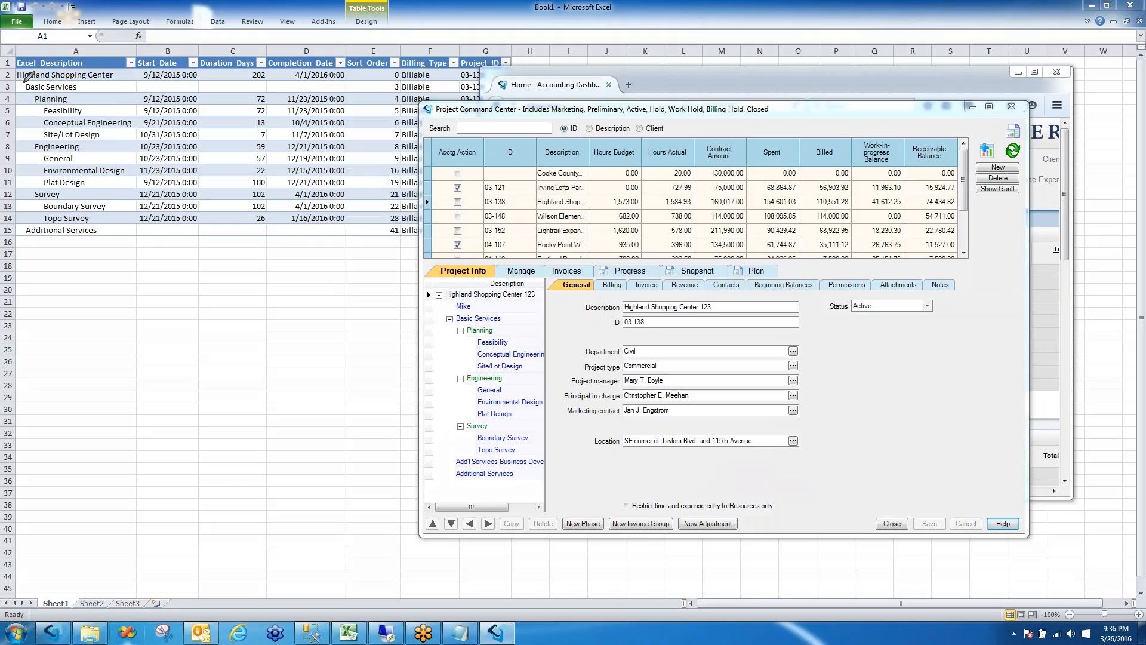
mouse_move(23, 83)
left_mouse_down()
mouse_move(135, 75)
mouse_move(94, 61)
mouse_move(20, 64)
left_mouse_up()
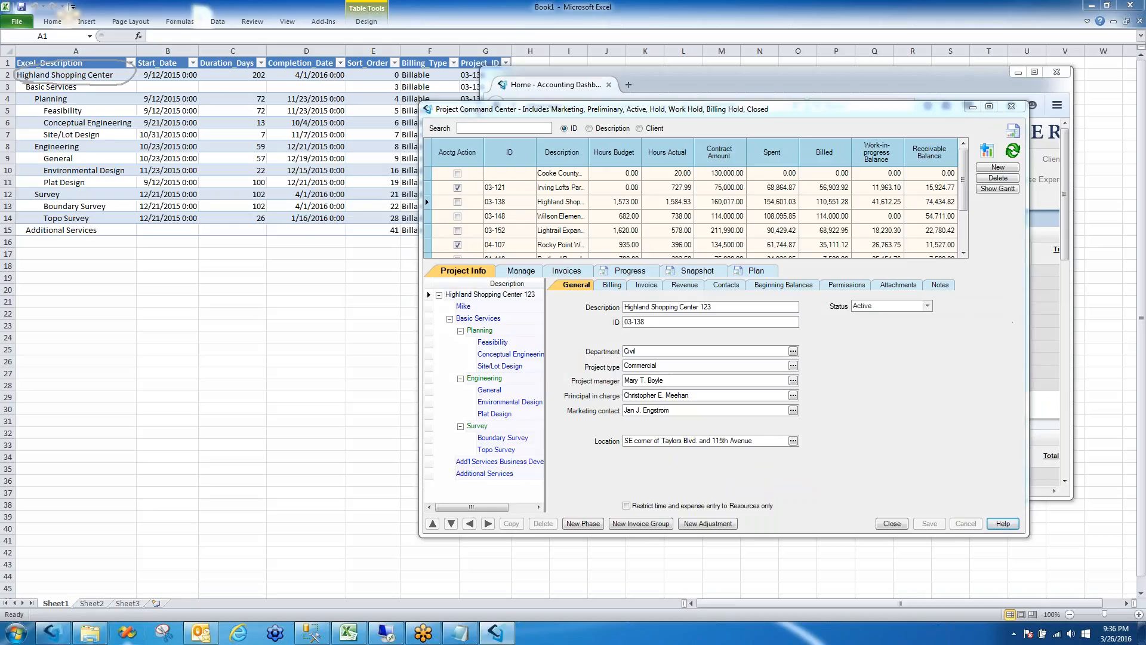
Switch to Excel and refresh the imported project table from its data source
left_click(218, 25)
left_click(218, 23)
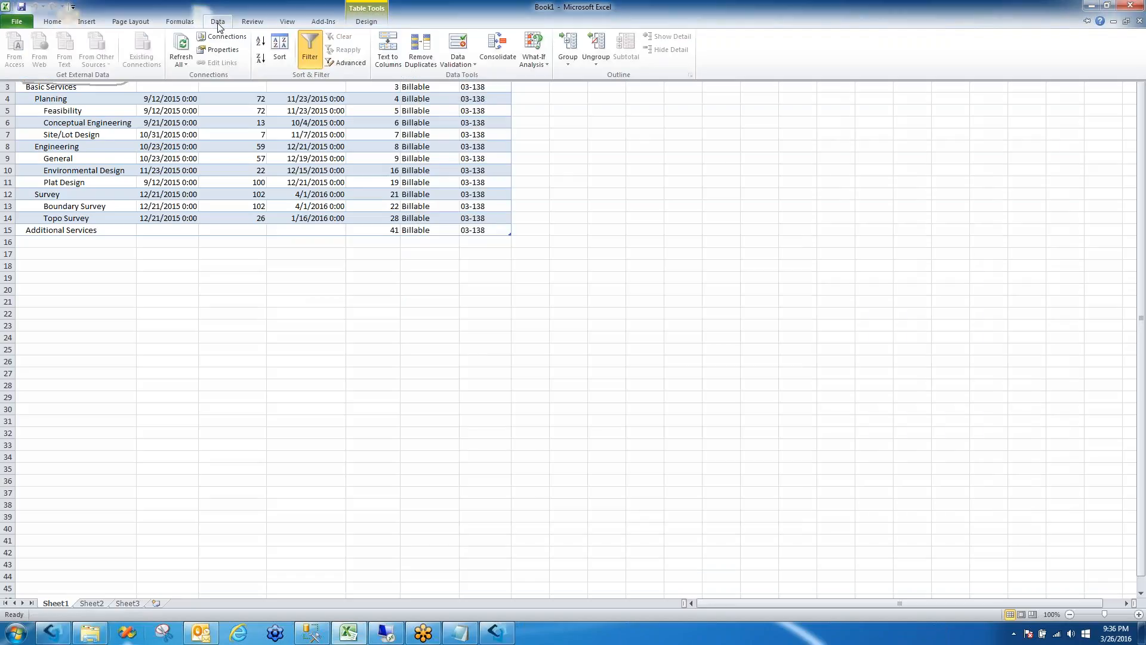
left_click(188, 47)
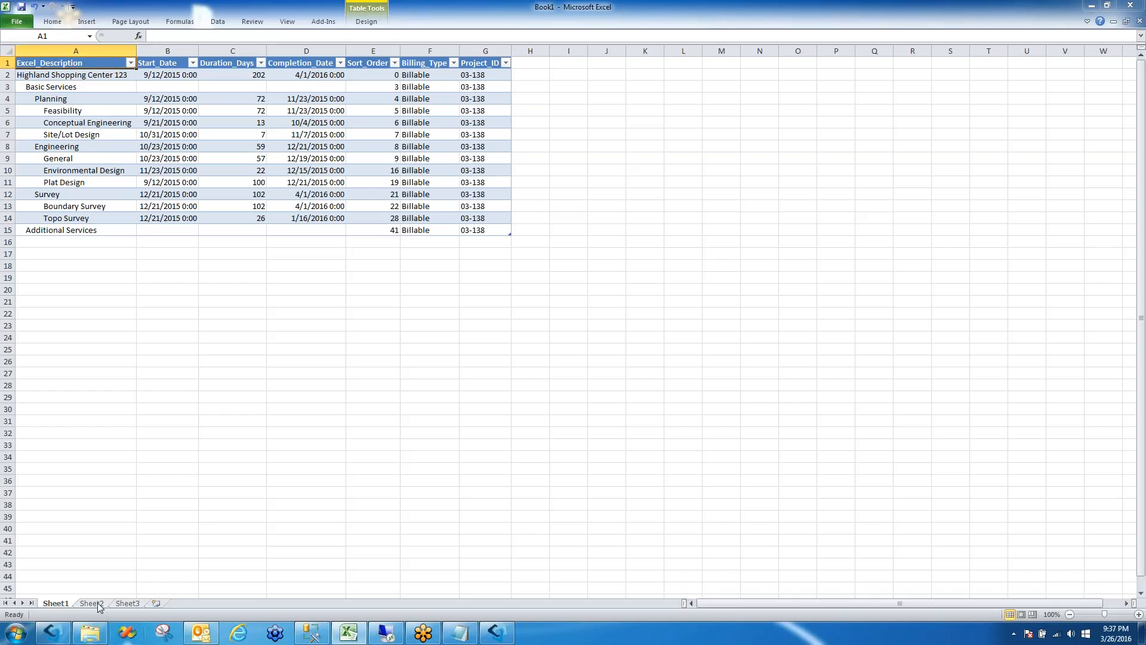
Switch to Sheet2 and, in the Notepad file NorCal User Group SQL Text.txt, delete the stray u before SELECT
left_click(96, 603)
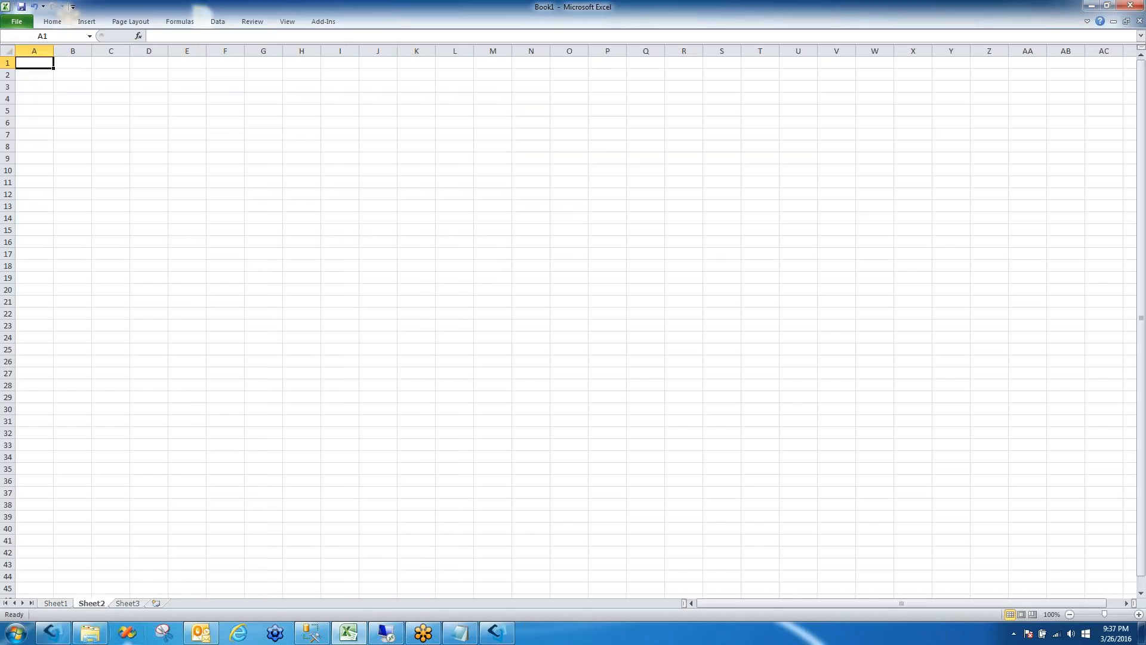
left_click_drag(1145, 152, 665, 94)
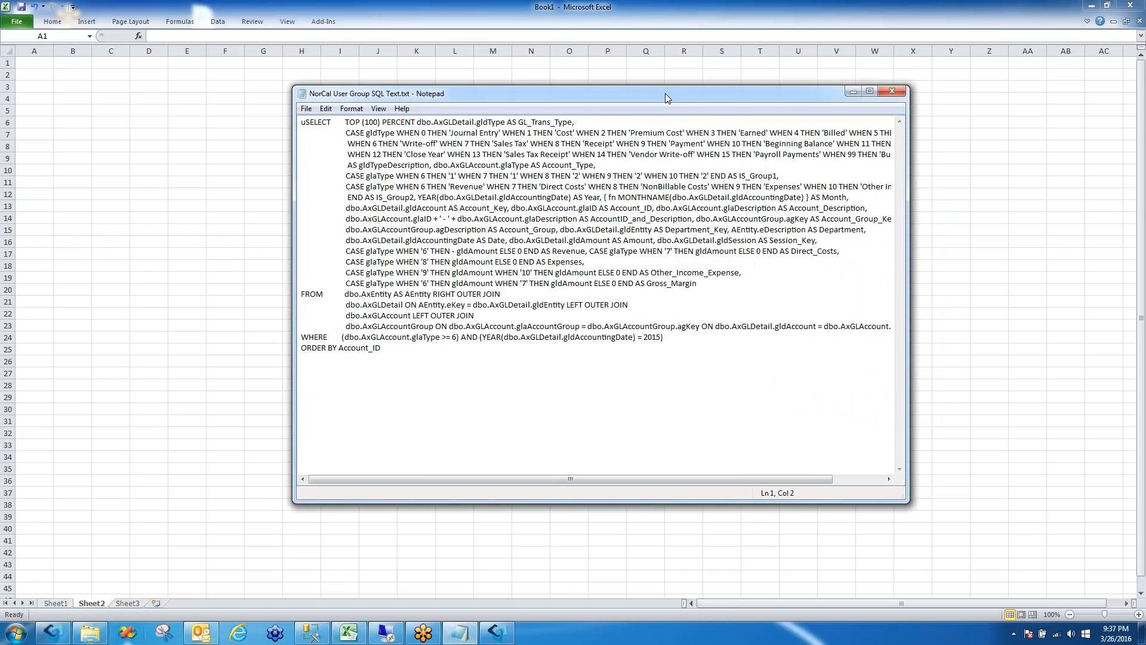
left_click_drag(431, 358, 283, 122)
left_click(306, 123)
key("BackSpace")
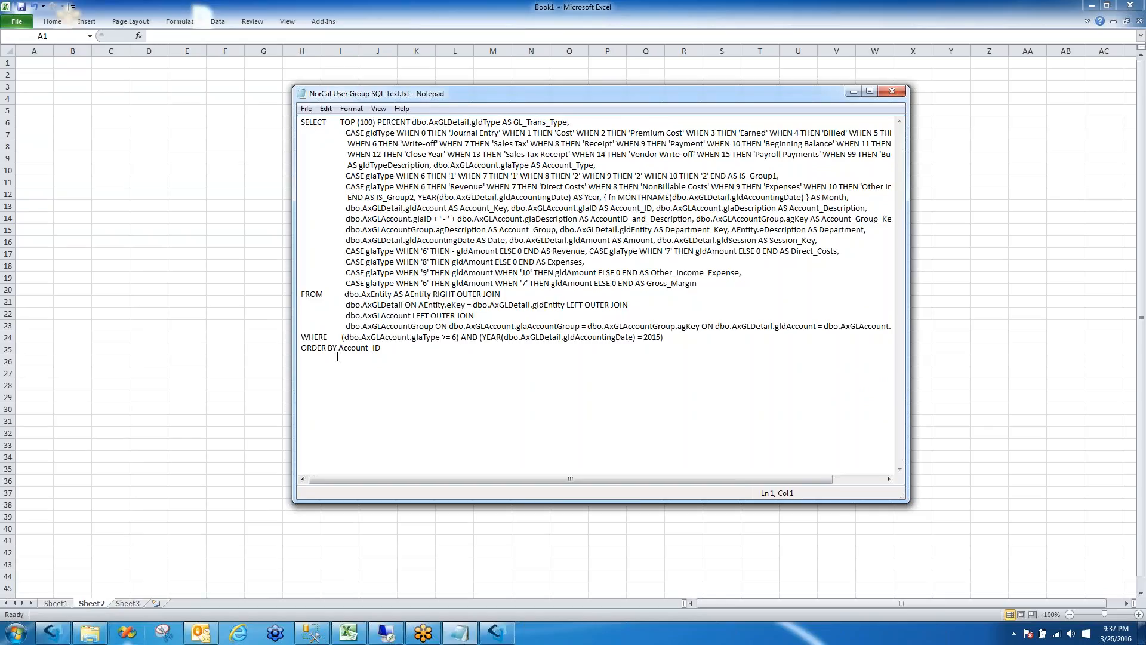
Copy the entire SQL statement, from SELECT through ORDER BY Account_ID, and move Notepad out of the way
left_click_drag(404, 360, 289, 100)
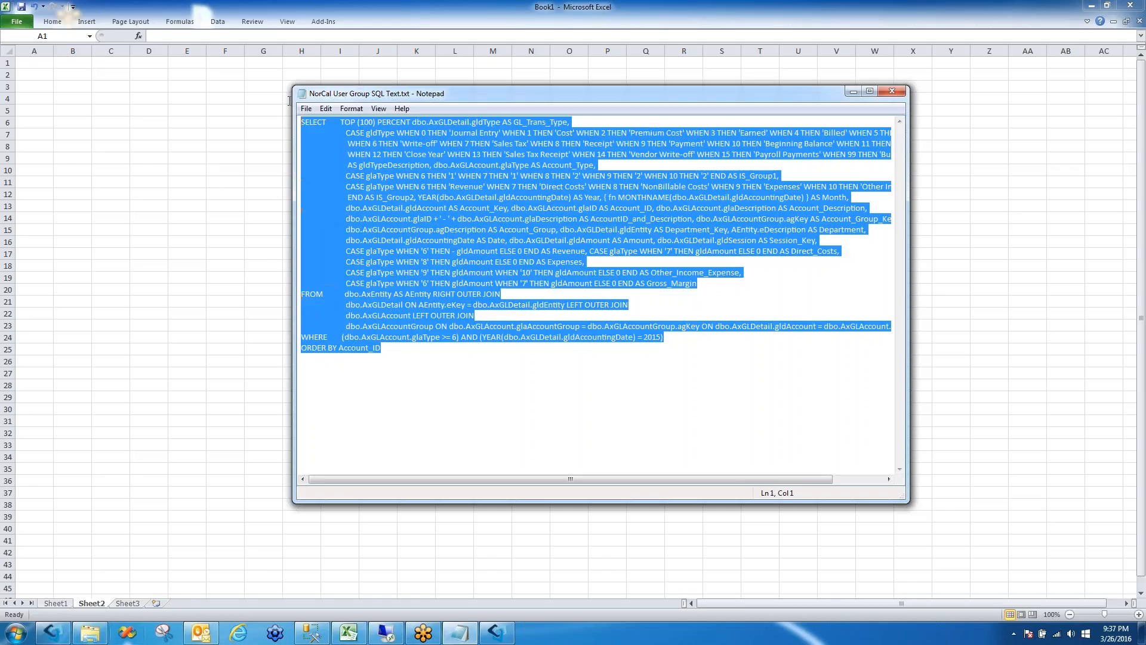
right_click(366, 154)
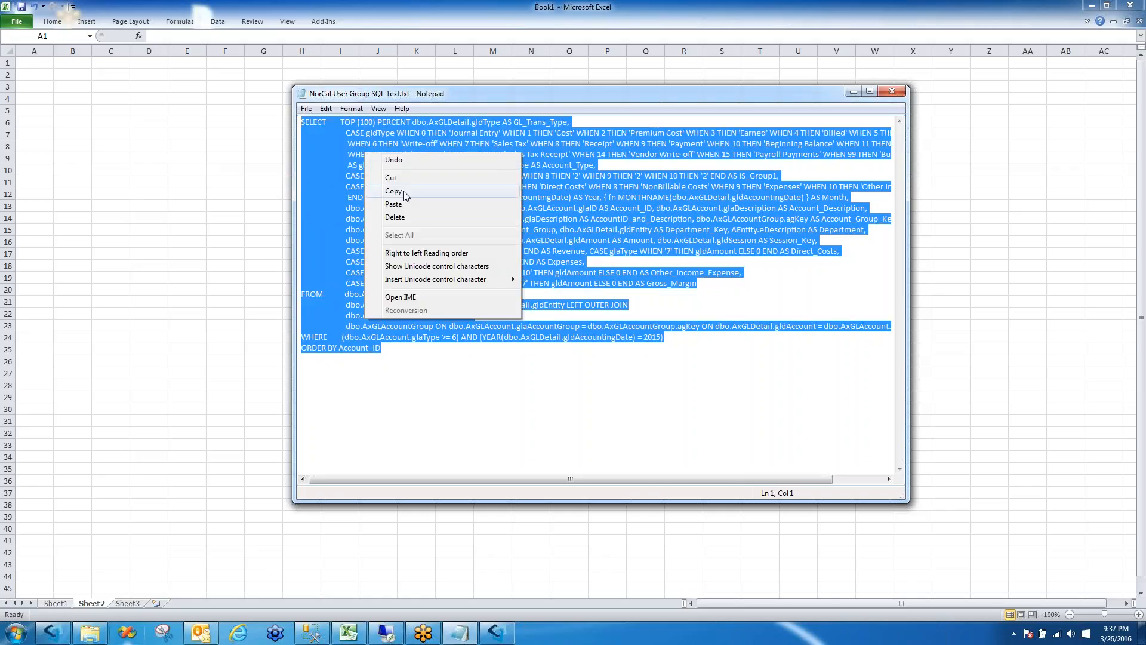
left_click(403, 193)
left_click_drag(434, 98, 1145, 174)
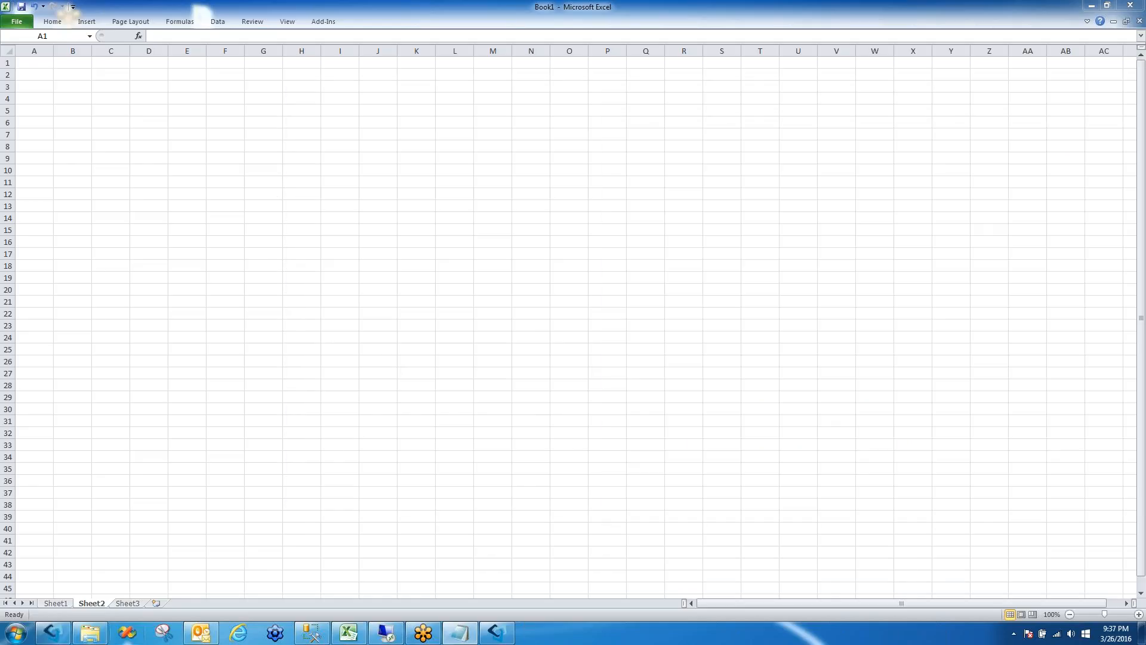
left_click(217, 21)
left_click(96, 53)
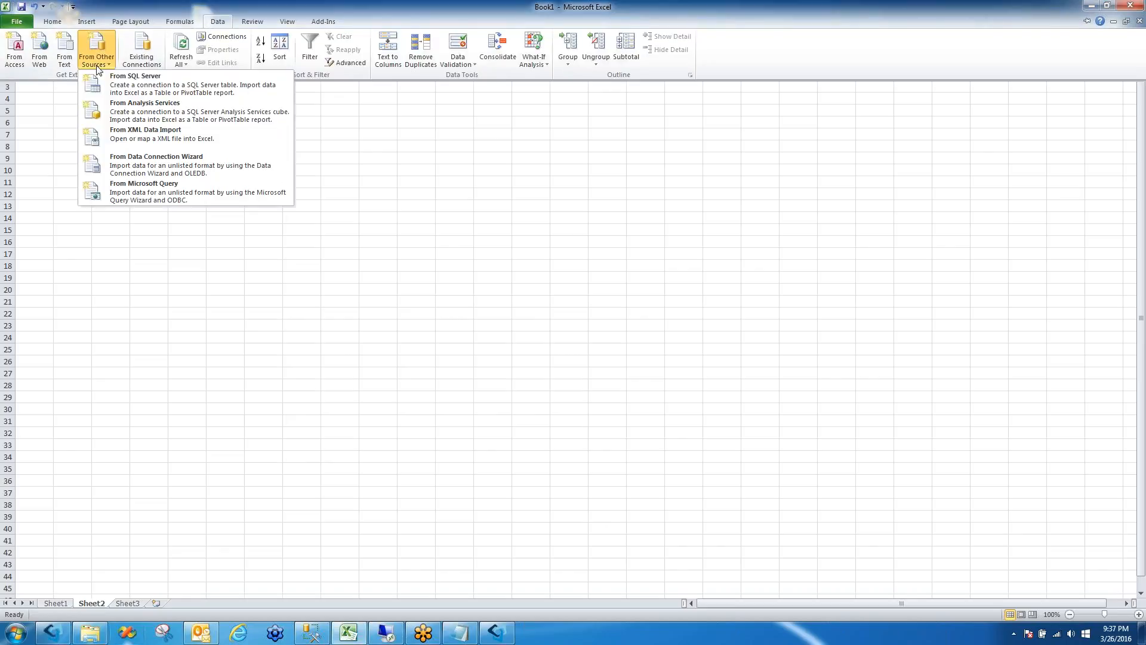
left_click(143, 188)
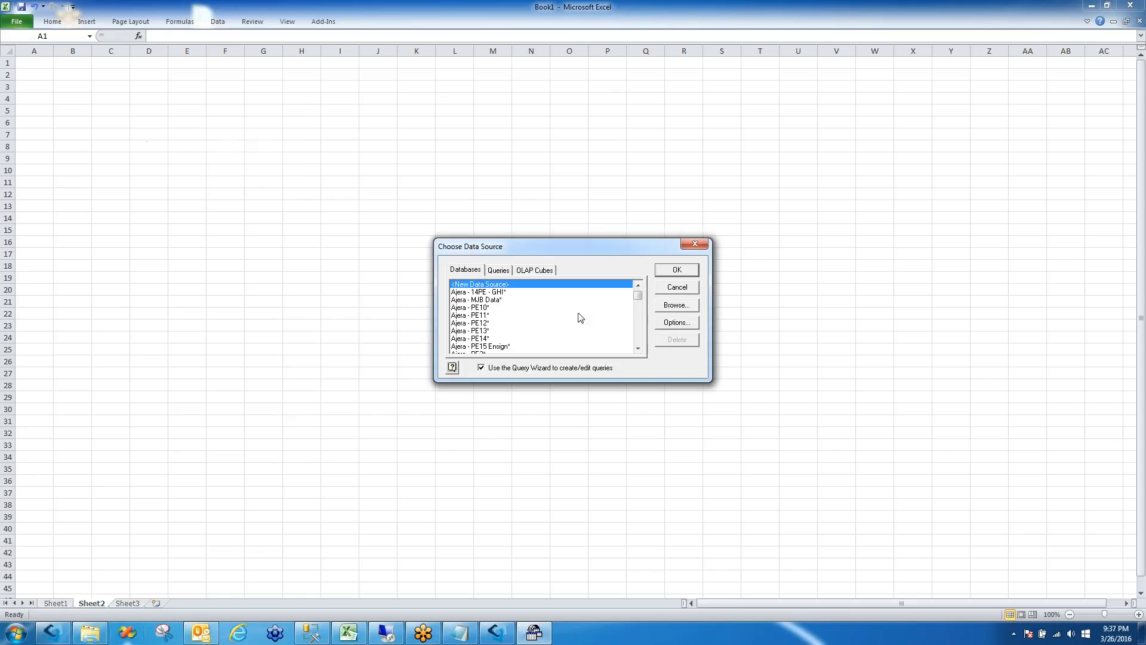
left_click_drag(638, 298, 639, 315)
left_click(502, 323)
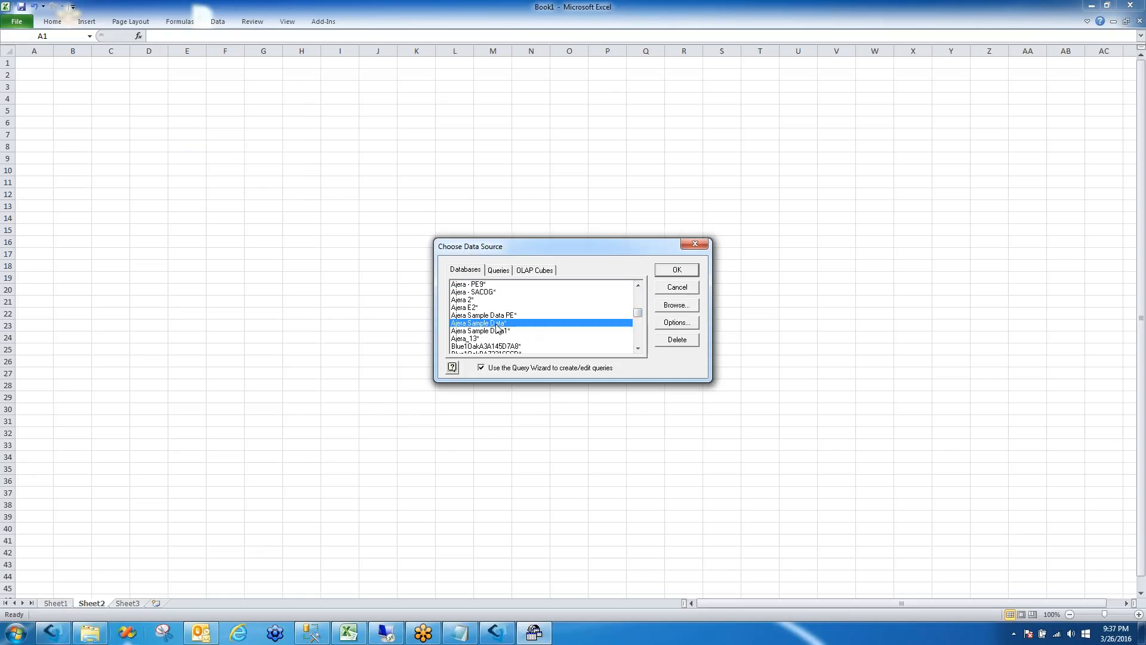
left_click(678, 273)
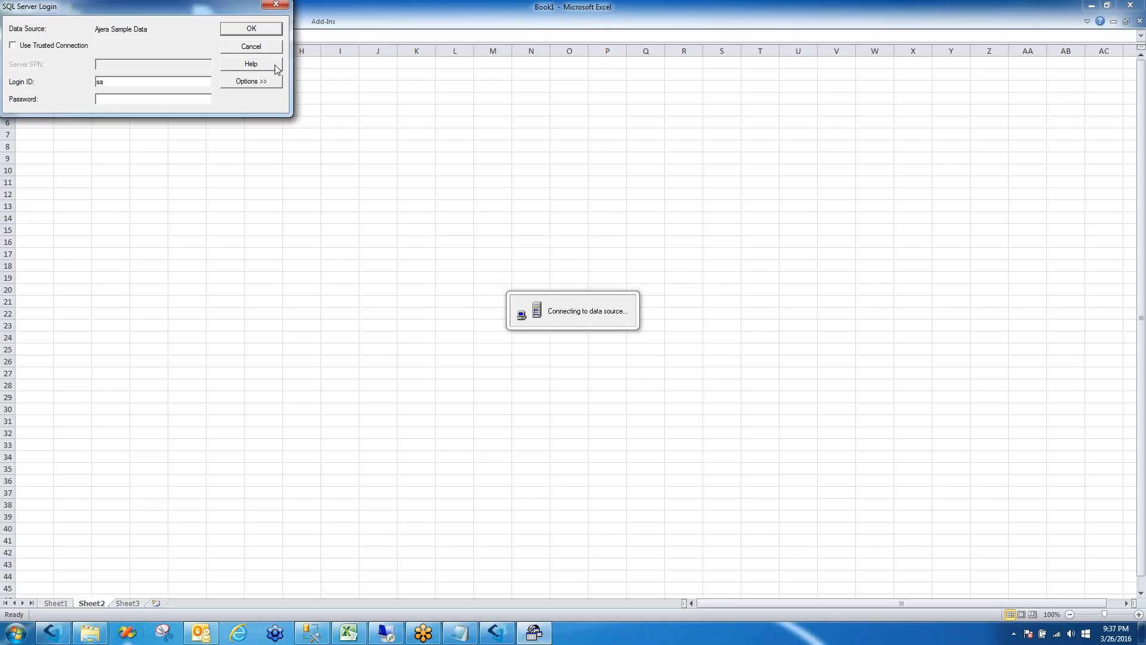
left_click(256, 49)
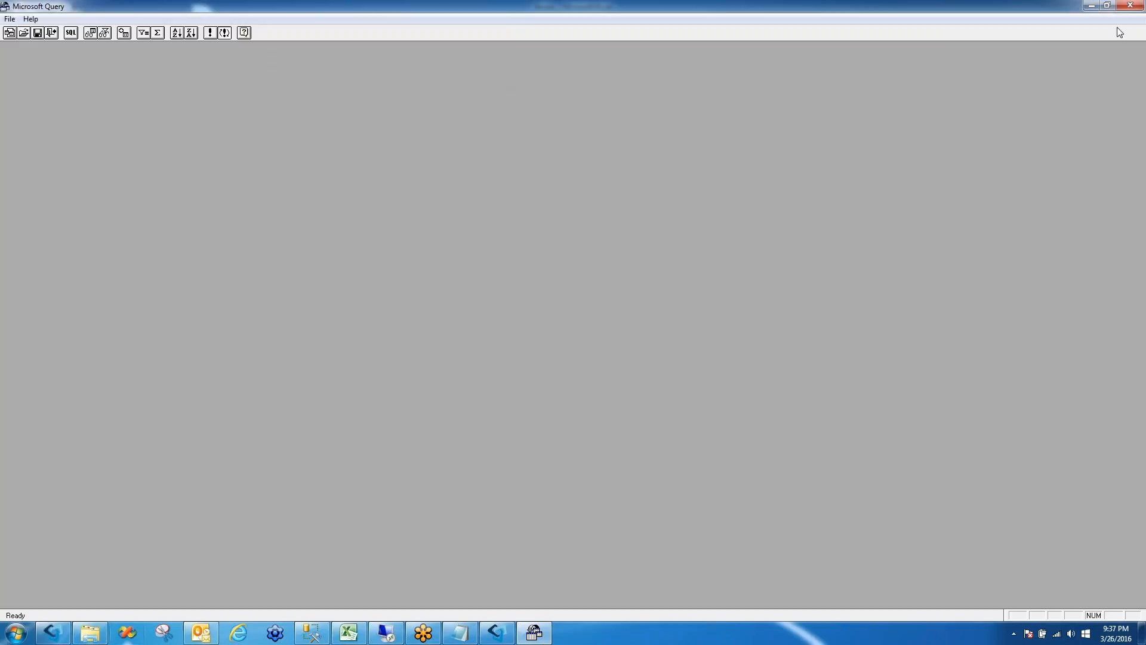
left_click(1129, 8)
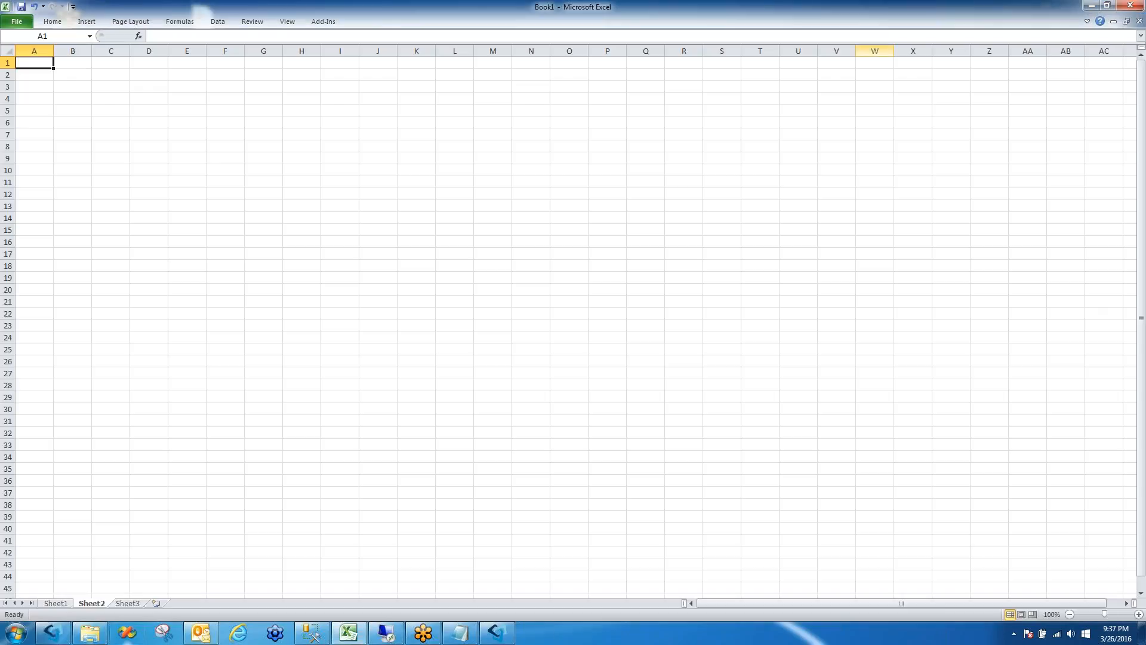
Start a Microsoft Query import on Sheet2 from the Ajera Sample Data source with the Query Wizard turned off
left_click(213, 22)
left_click(96, 59)
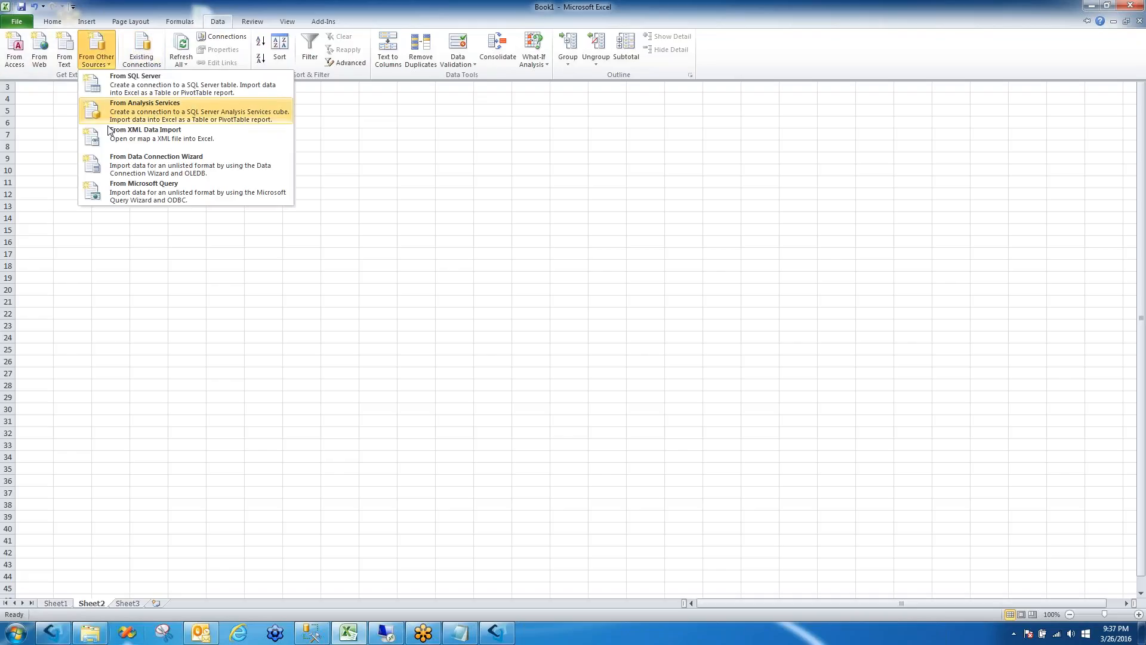
left_click(122, 185)
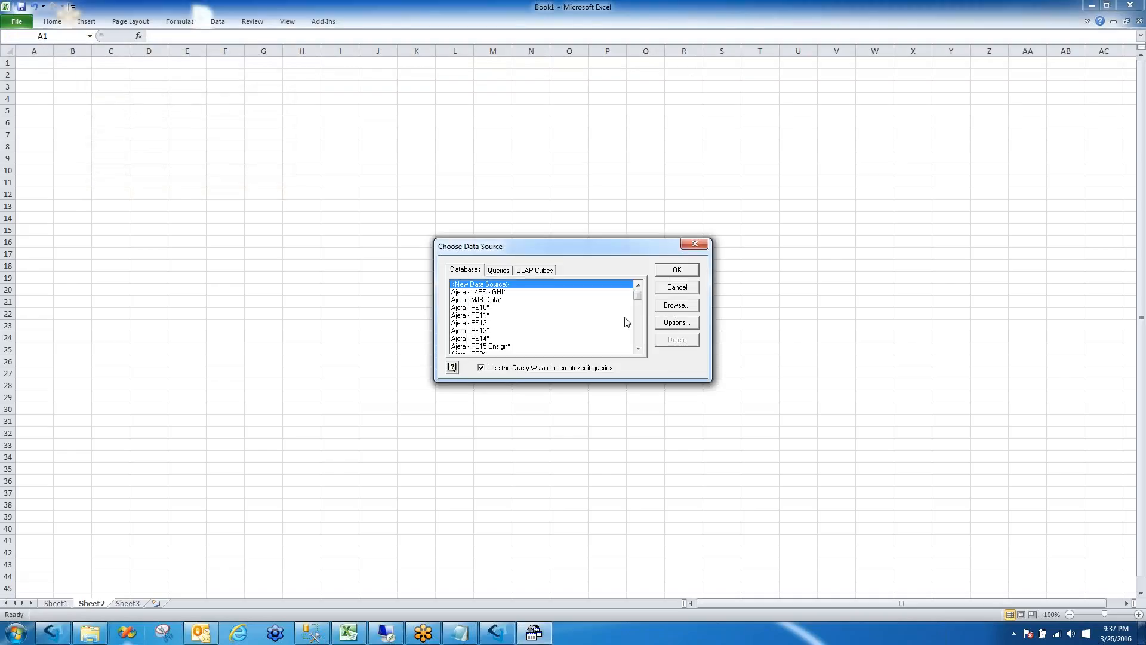
left_click_drag(640, 302, 638, 319)
left_click(493, 323)
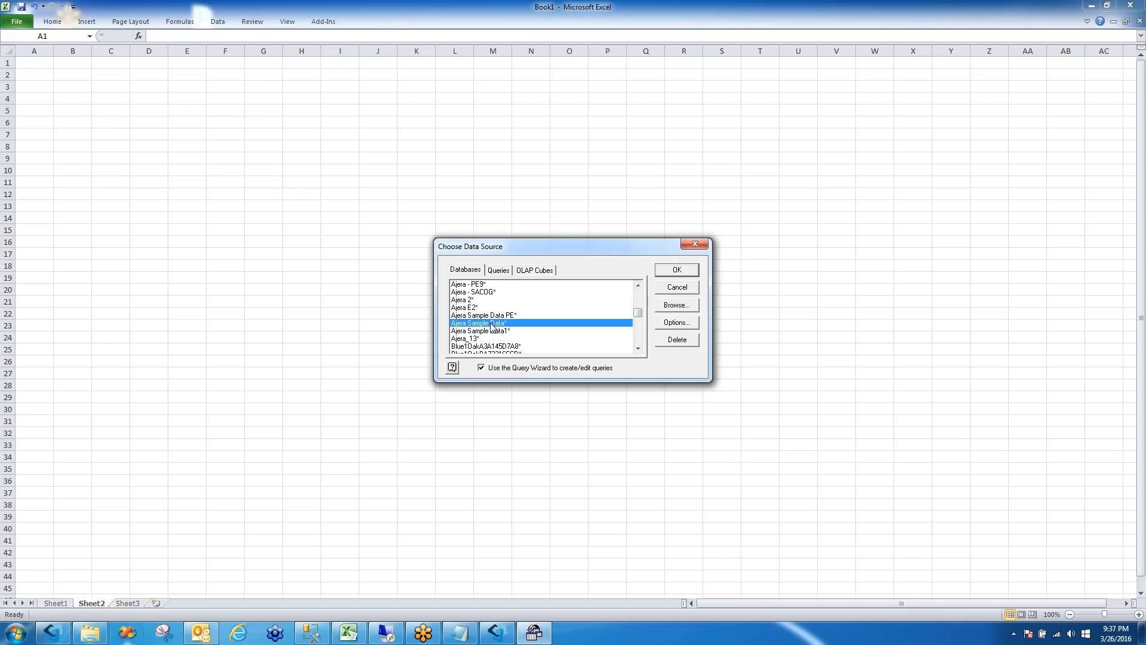
left_click(481, 367)
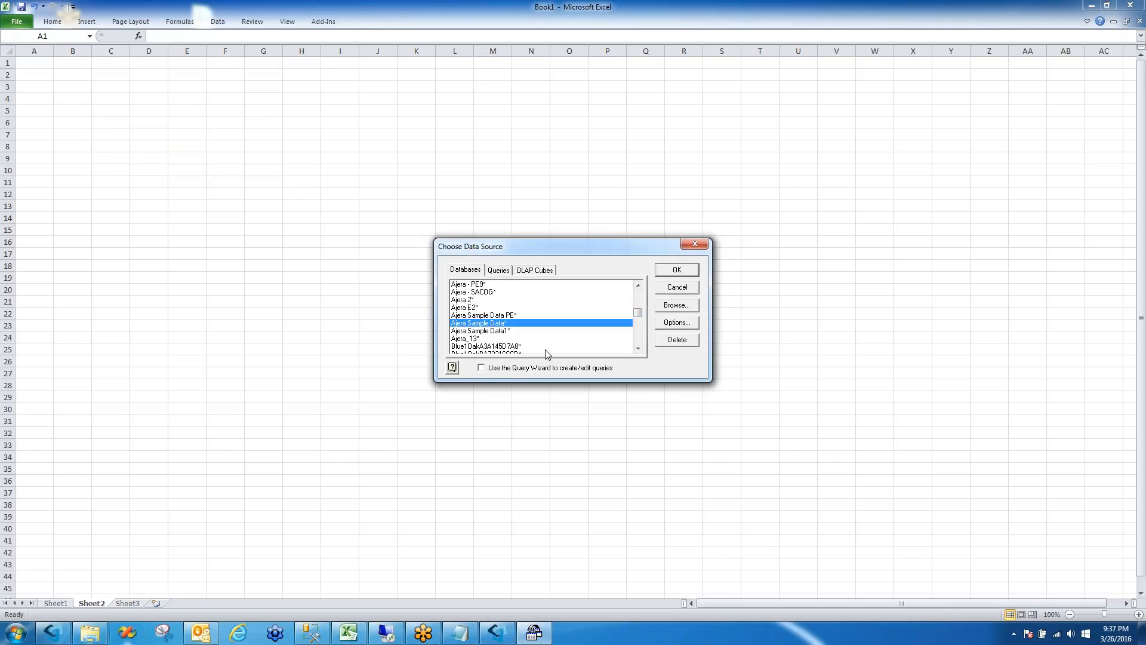
left_click(680, 271)
Enter the SQL Server login password and connect to the Ajera Sample Data source
type("••••••")
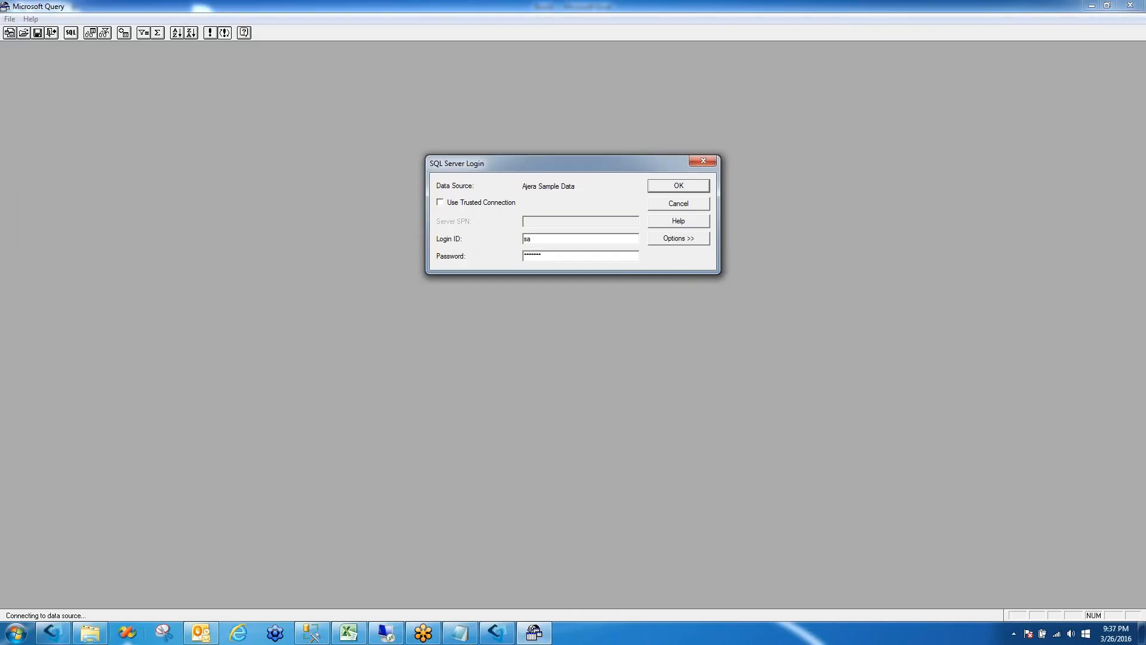
left_click(680, 186)
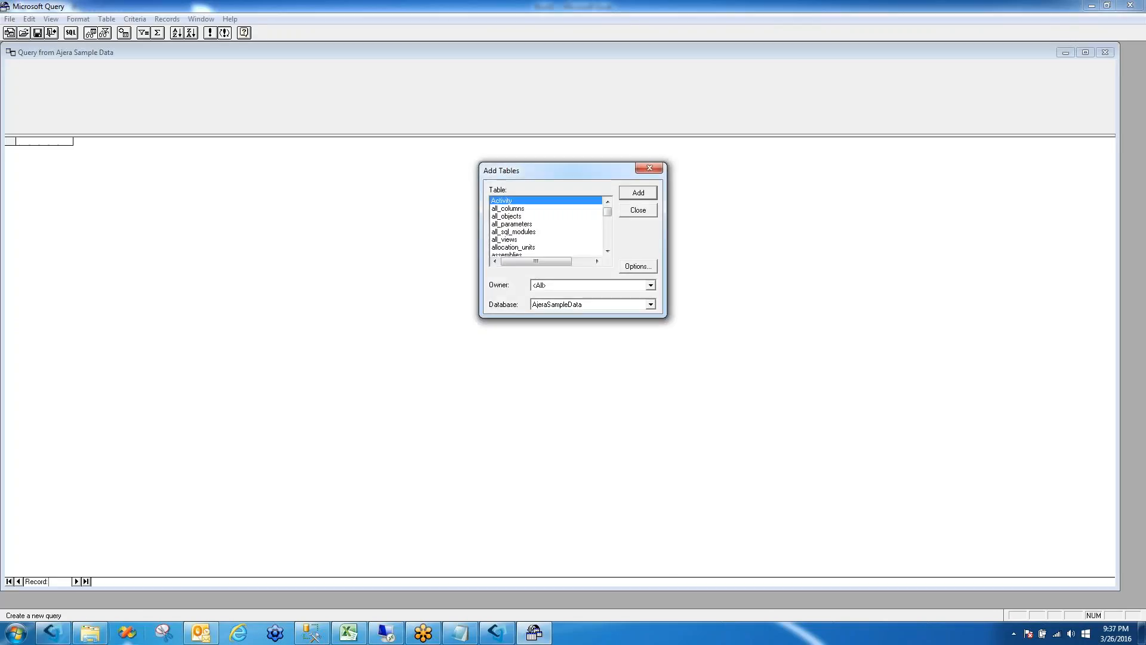
Skip adding tables to the new query and paste the copied SQL statement into its SQL editor
left_click(636, 212)
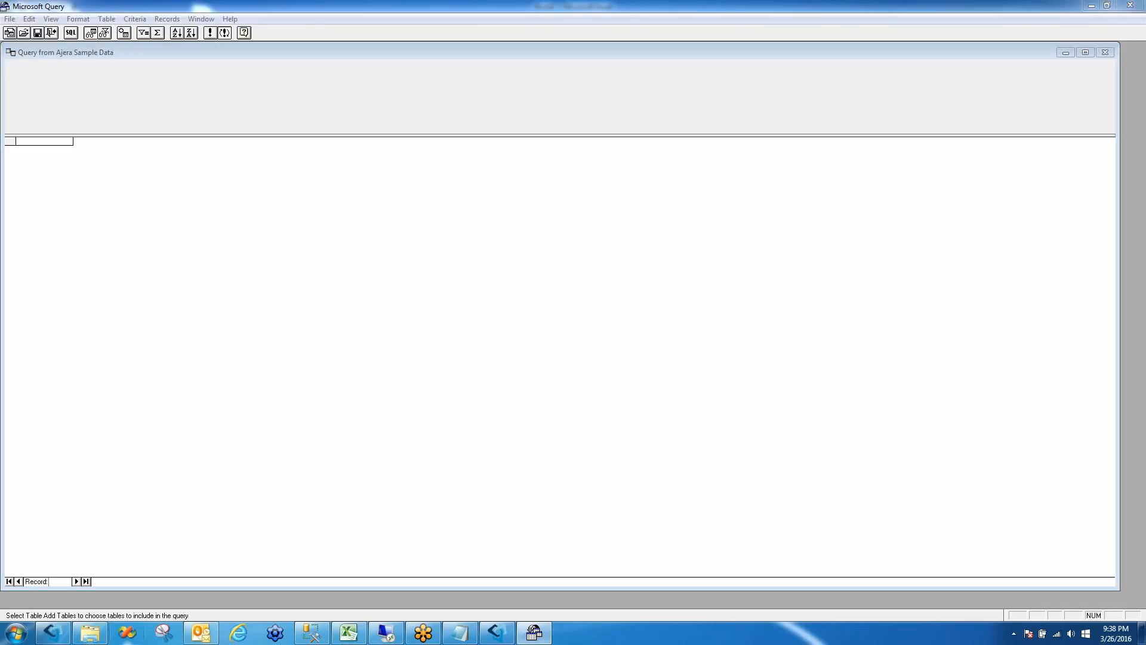
mouse_move(61, 43)
left_mouse_down()
mouse_move(80, 42)
mouse_move(59, 28)
mouse_move(76, 43)
left_mouse_up()
left_click(71, 32)
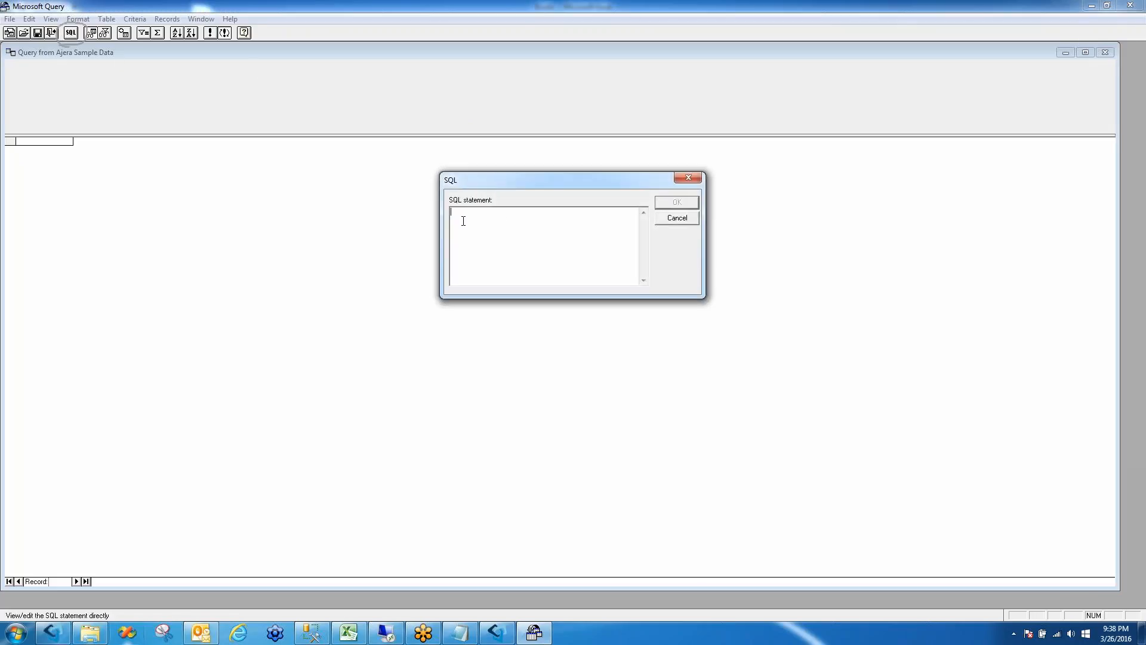
right_click(463, 216)
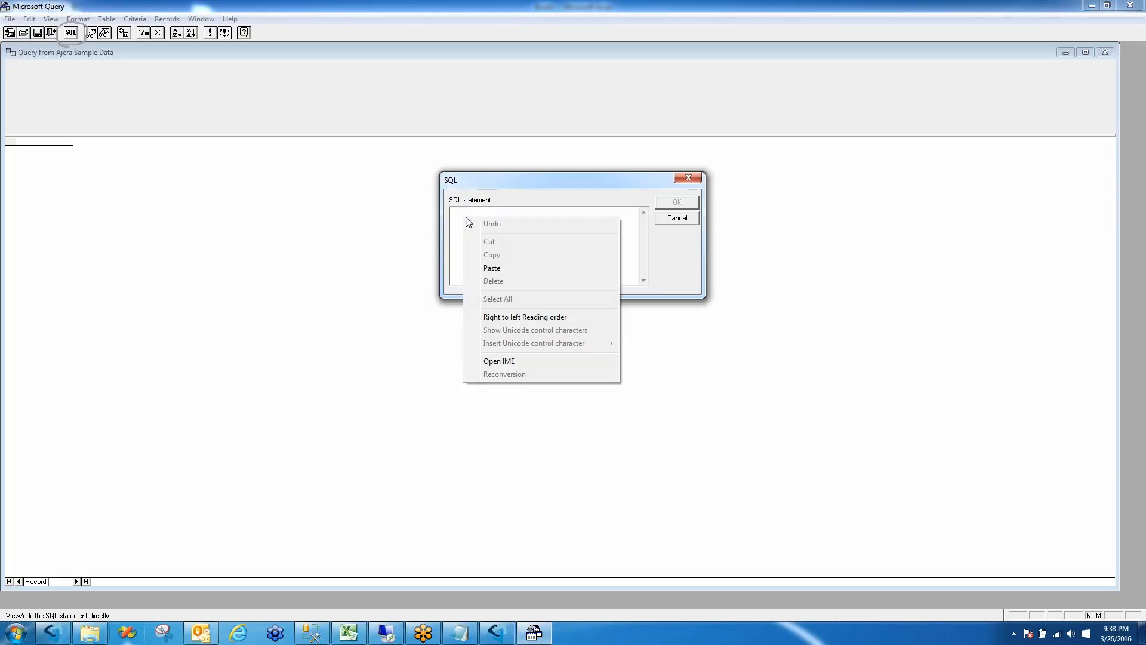
left_click(477, 266)
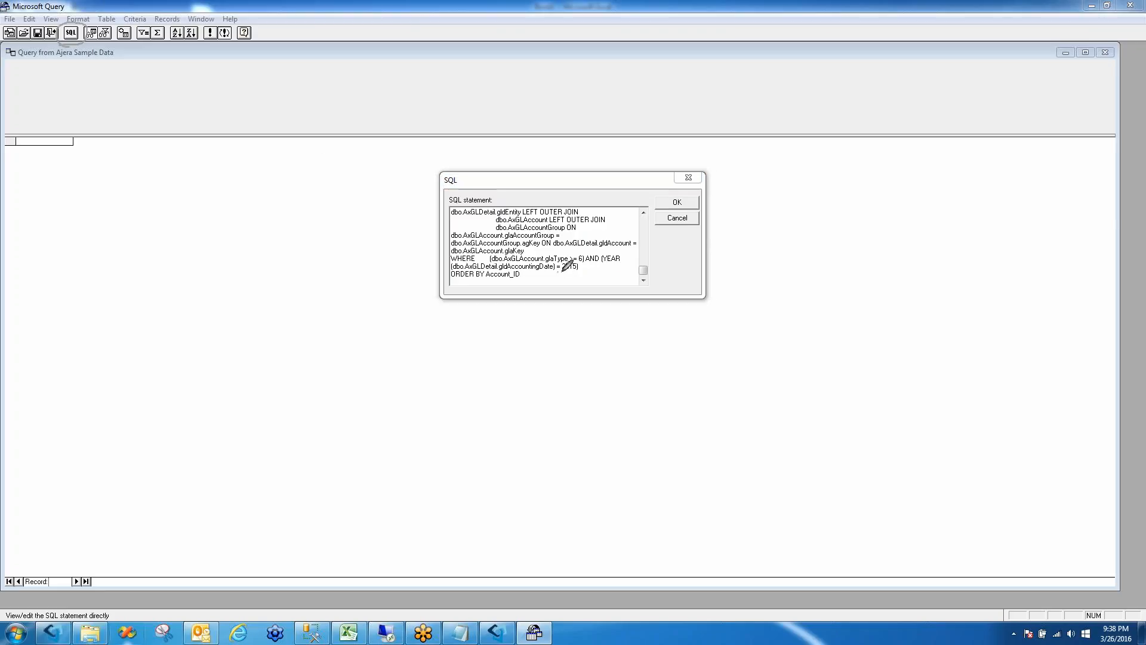
mouse_move(557, 273)
left_mouse_down()
mouse_move(580, 272)
mouse_move(570, 261)
mouse_move(555, 266)
mouse_move(585, 269)
left_mouse_up()
left_click_drag(580, 342, 580, 275)
left_click_drag(575, 354, 579, 357)
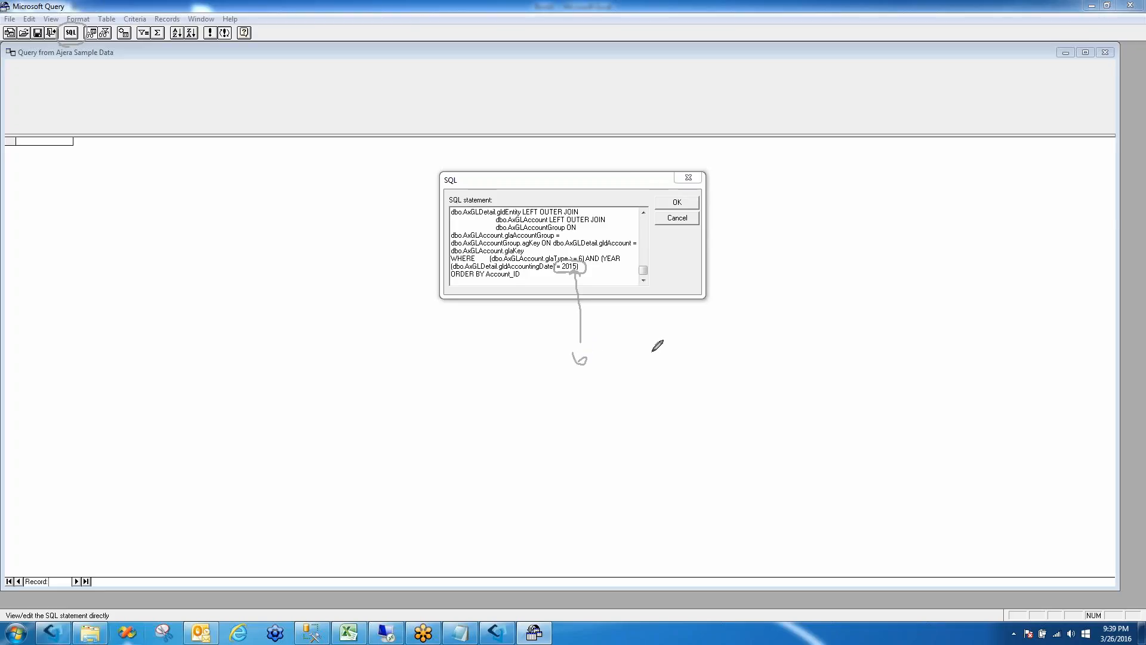
left_click(1125, 246)
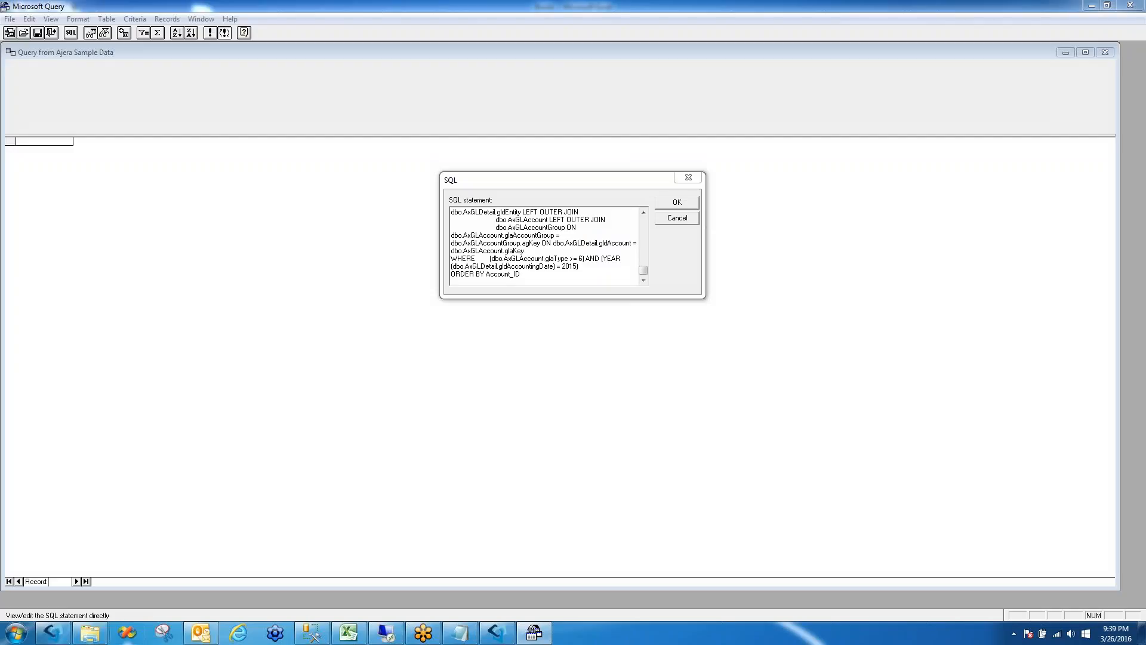
Run the pasted SQL without a graphical representation and return its data to Sheet2 as a PivotTable Report at cell A1
left_click(671, 203)
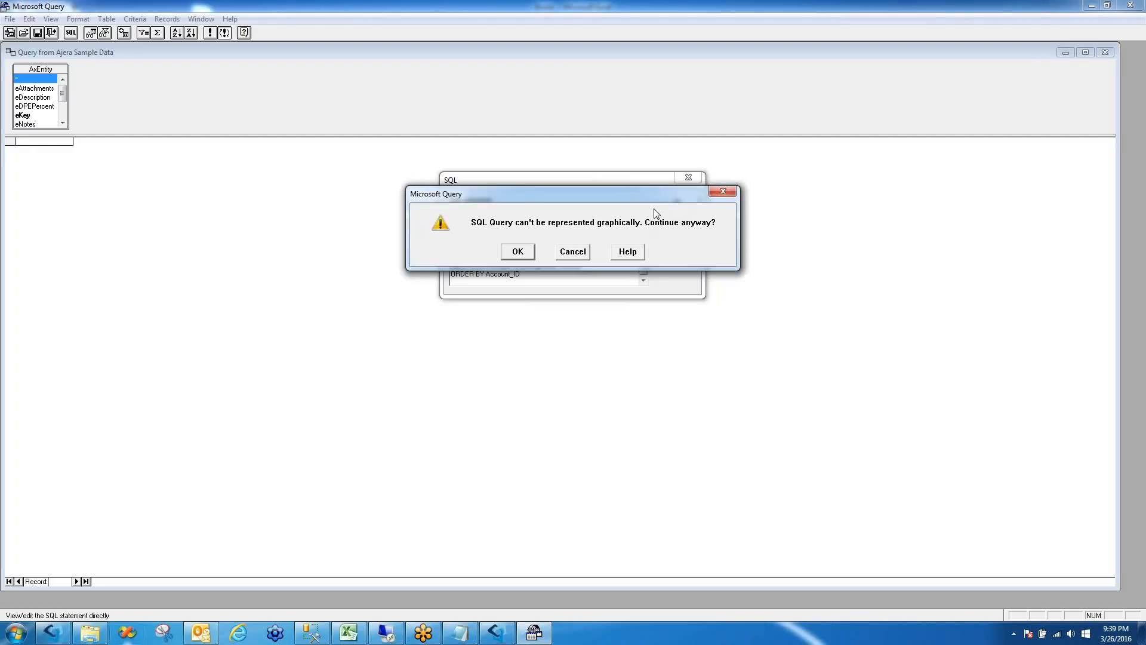
left_click(517, 251)
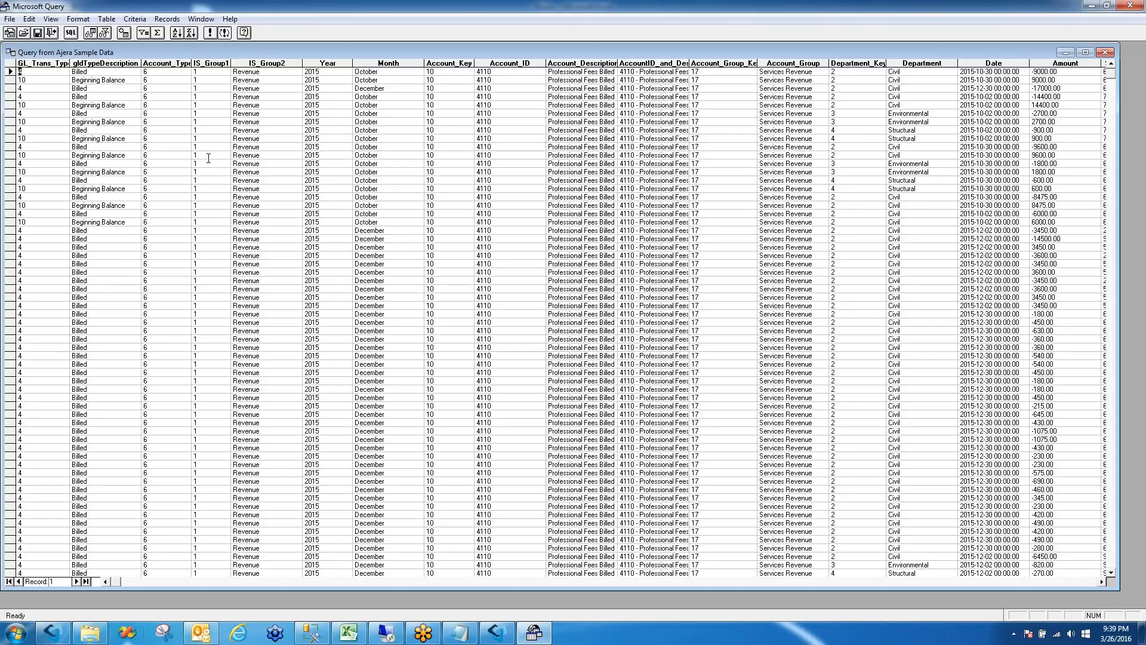
left_click(10, 19)
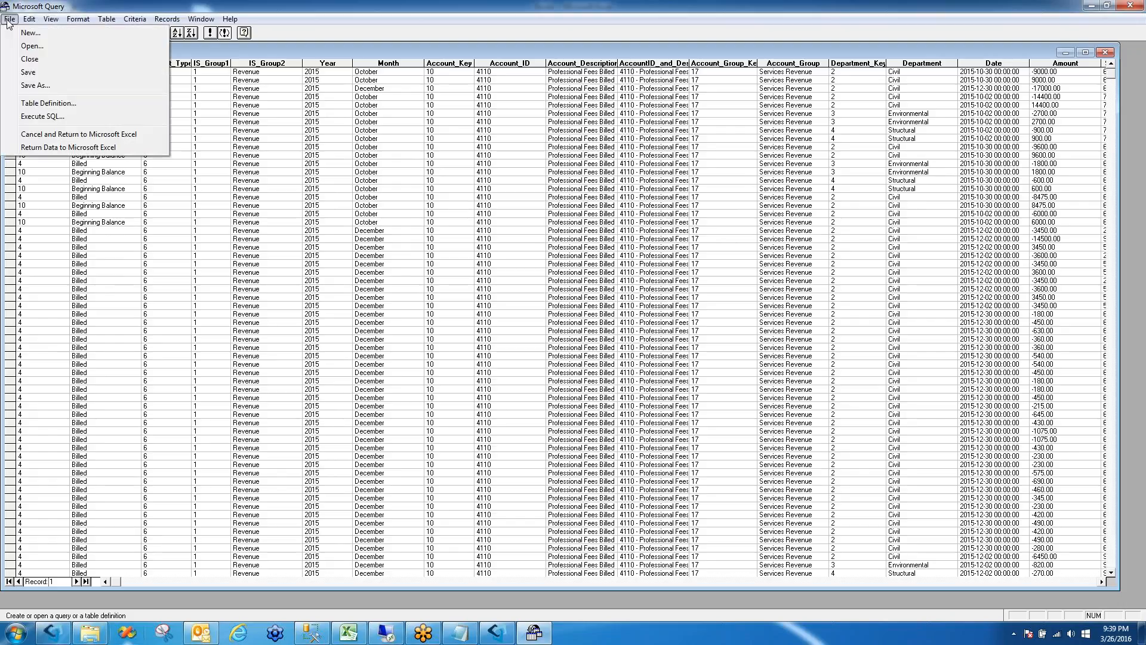
left_click(40, 148)
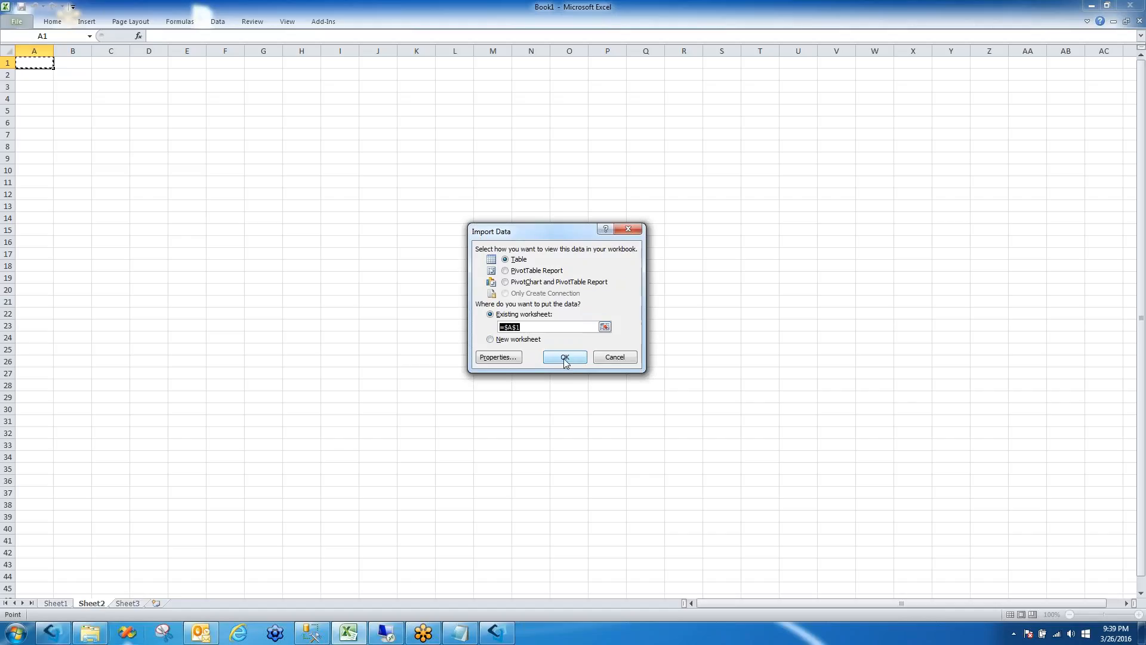
left_click(518, 272)
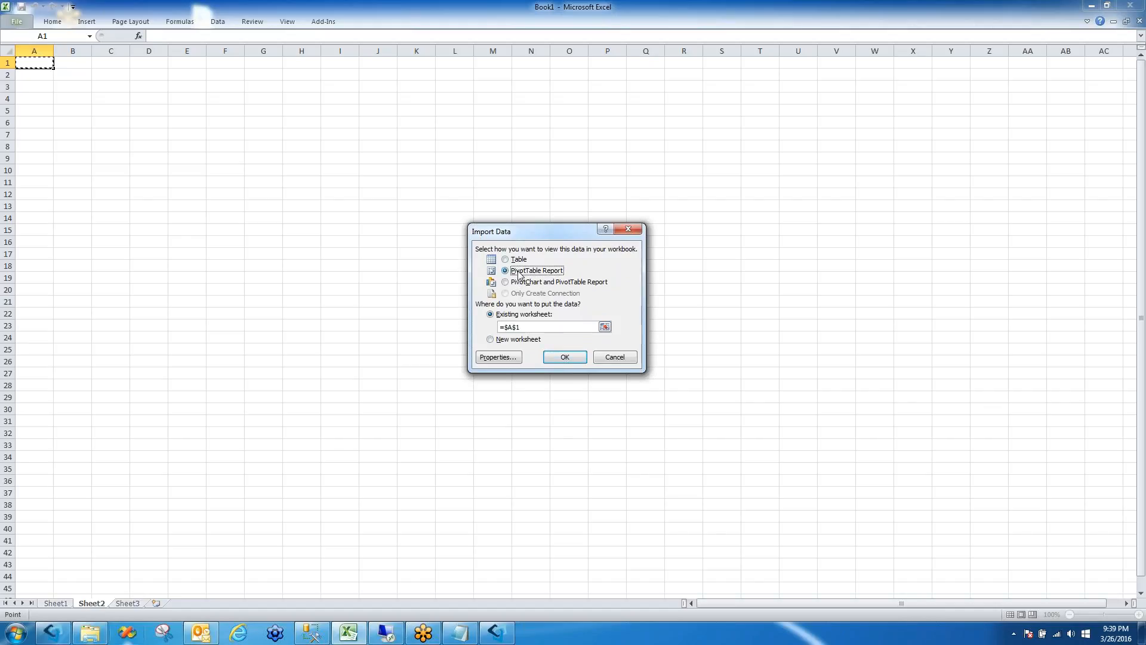
left_click(564, 358)
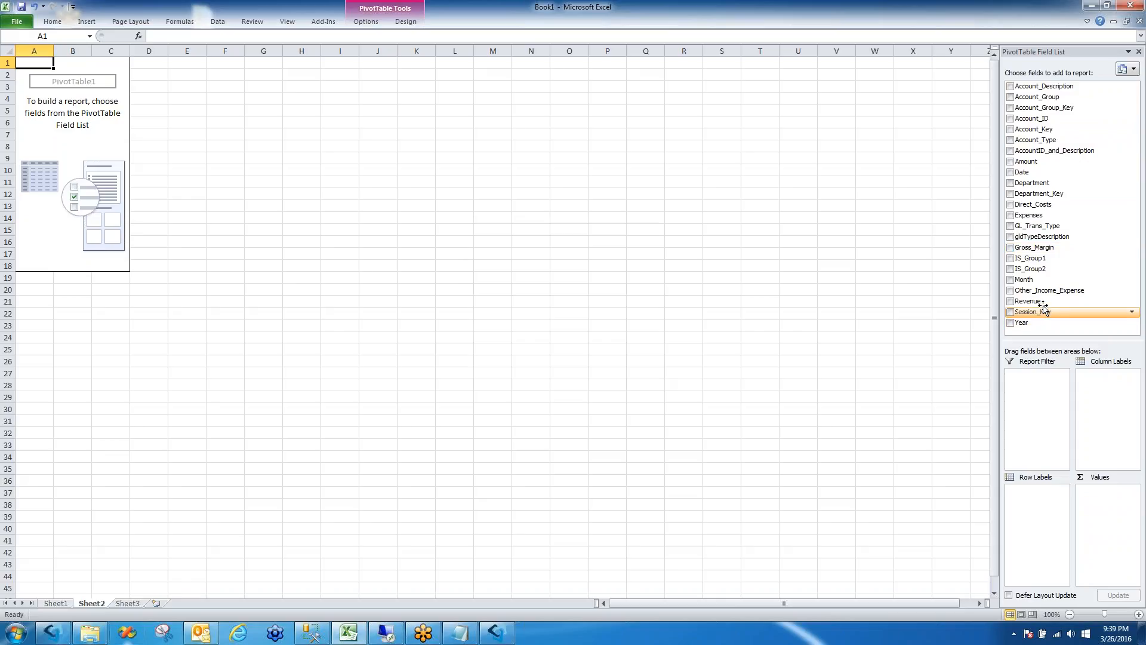
Add Amount as the pivot table's summed value and AccountID_and_Description as its row labels
left_click(1011, 162)
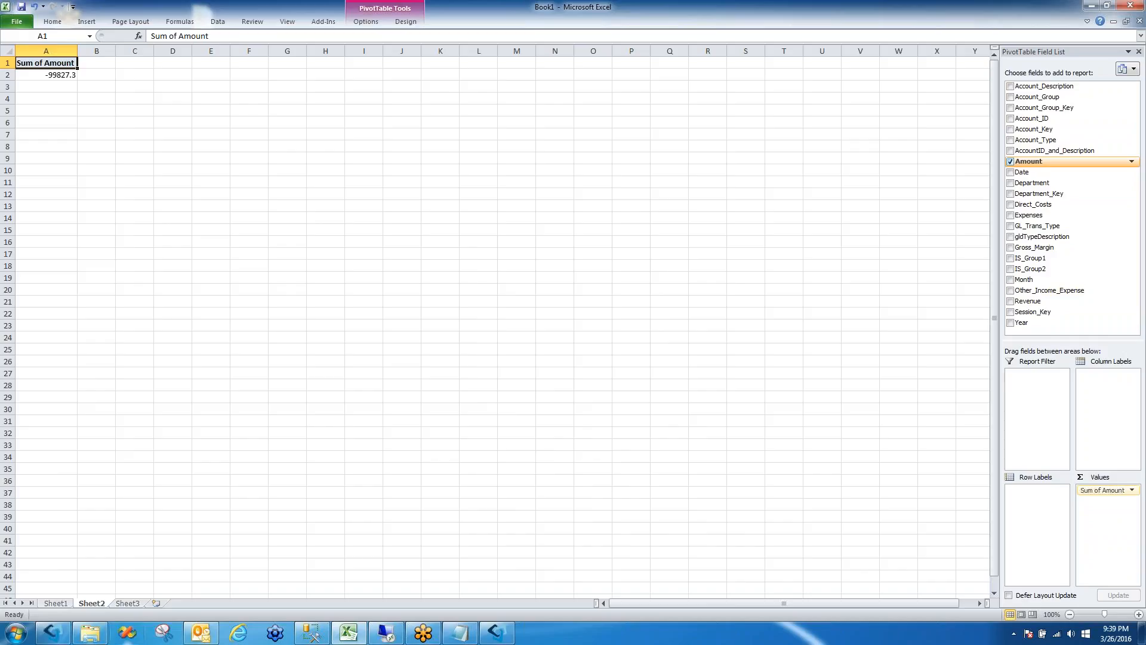
left_click(1010, 152)
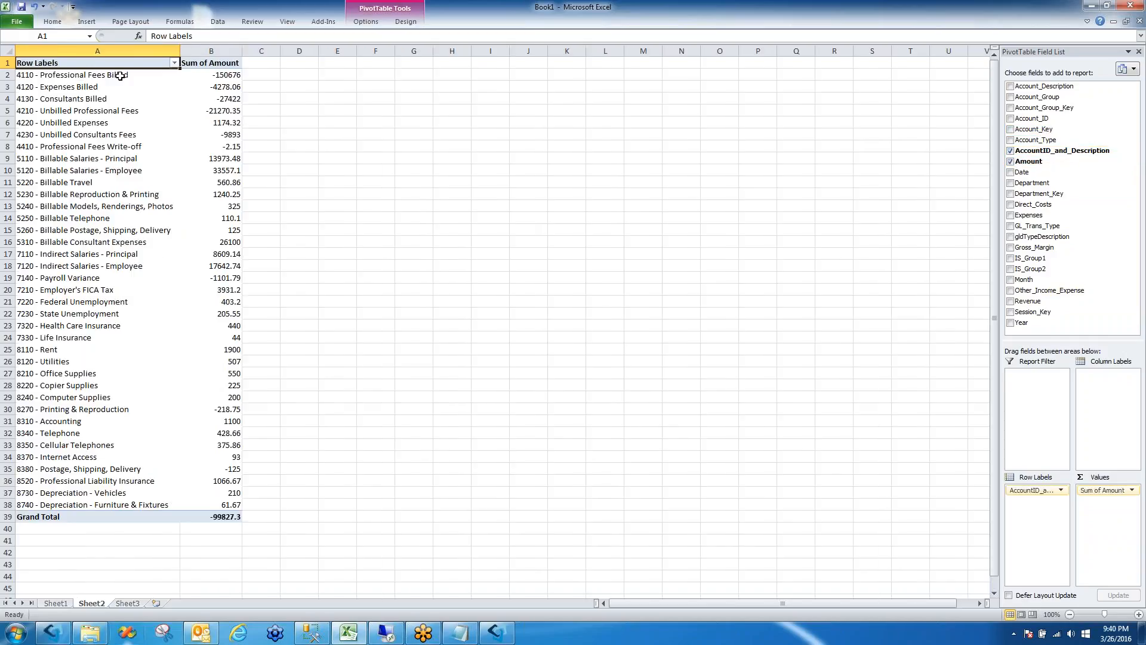
mouse_move(212, 518)
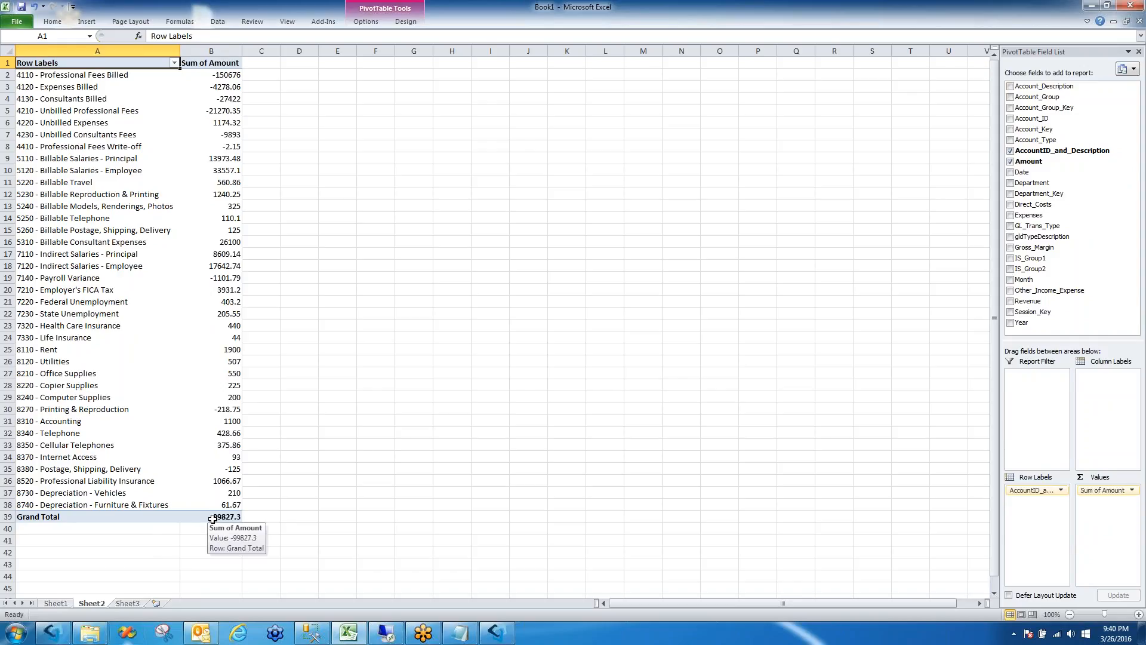
Switch to Ajera, open the Profit and Loss Statement from the Financial reports and bring its window to the front
left_click(509, 632)
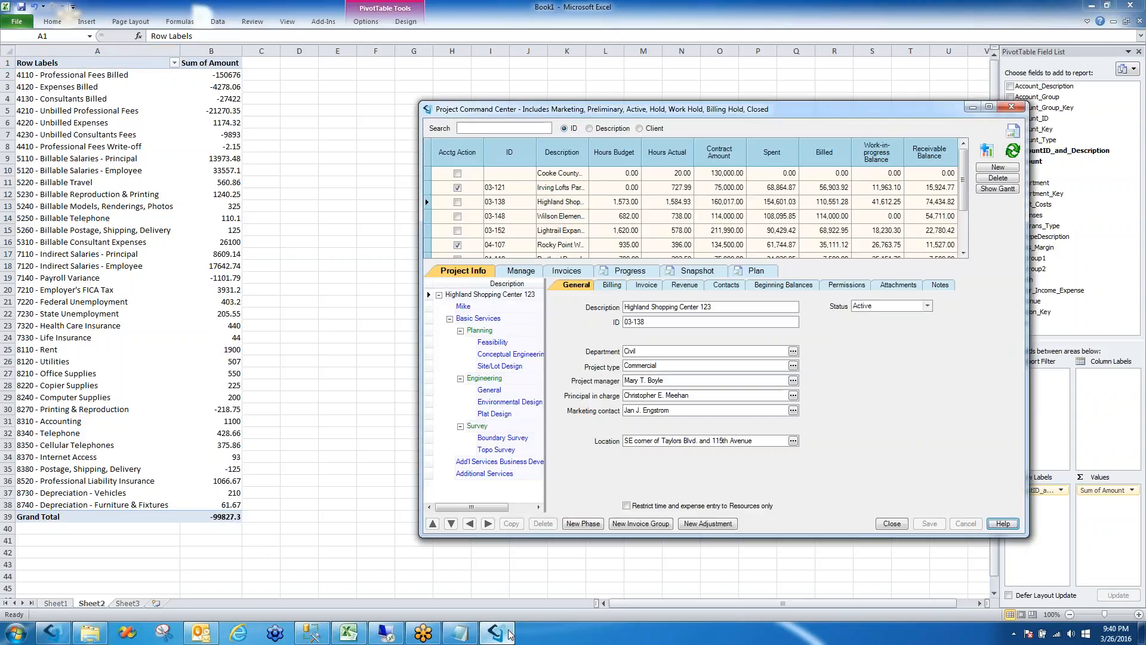
left_click(509, 633)
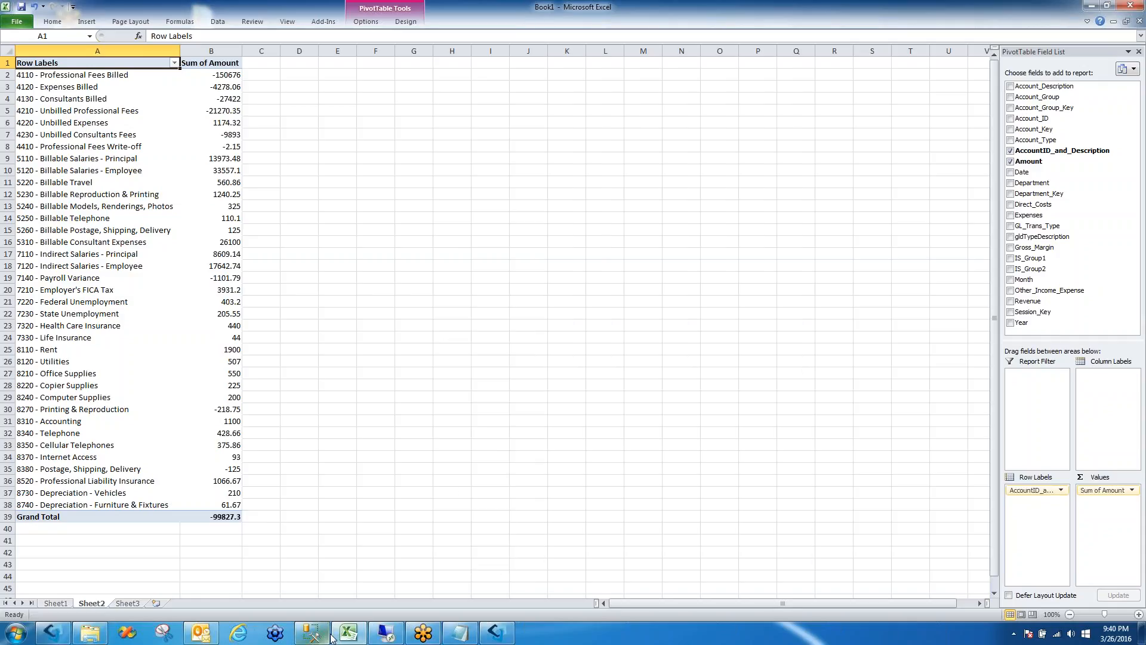
left_click(51, 632)
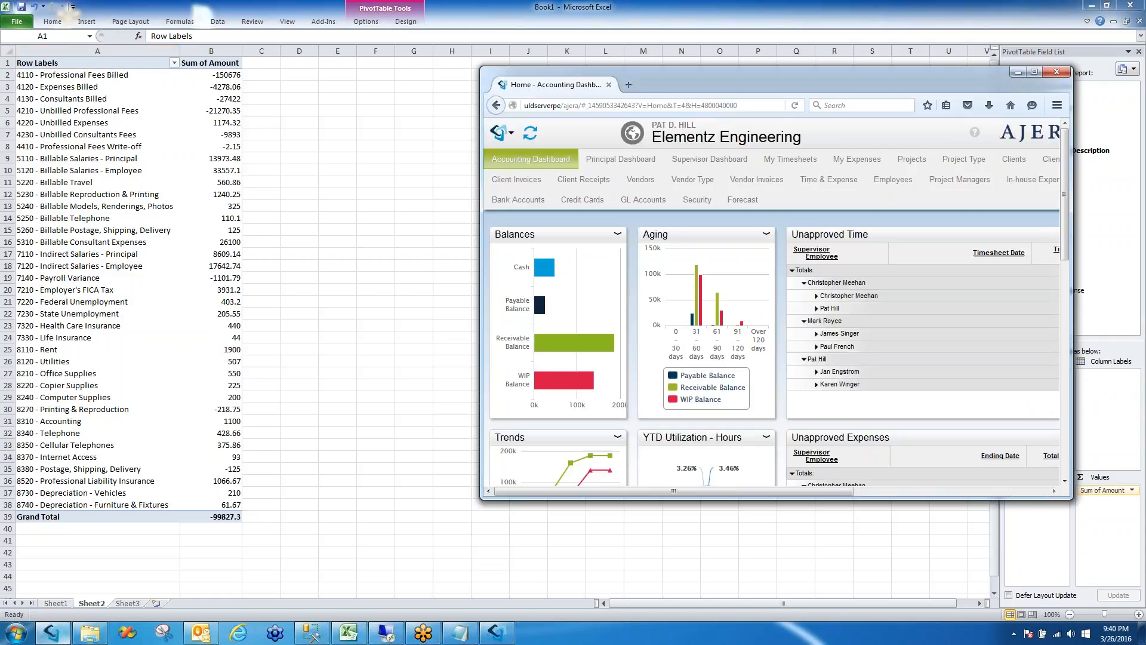
left_click(509, 134)
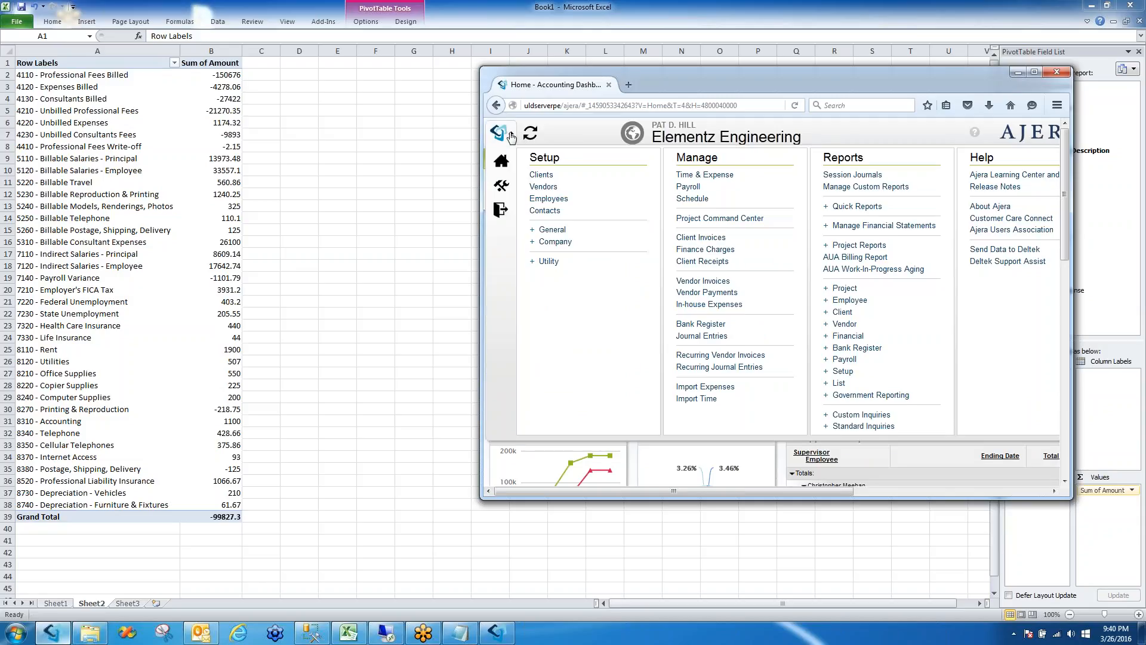
left_click(855, 336)
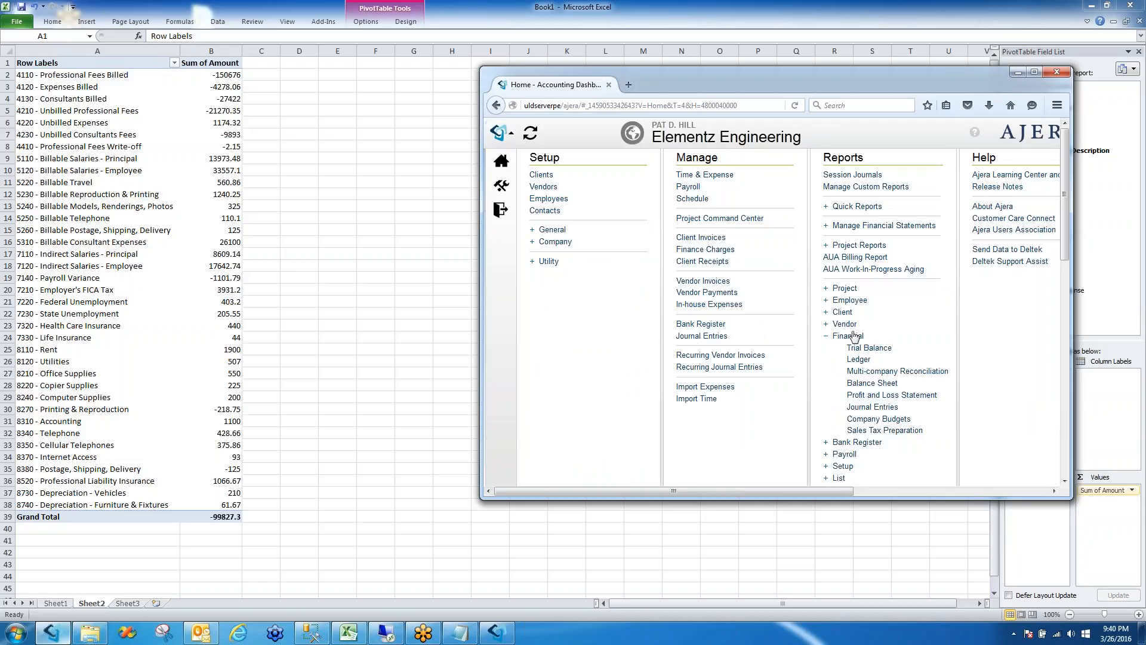
left_click(871, 395)
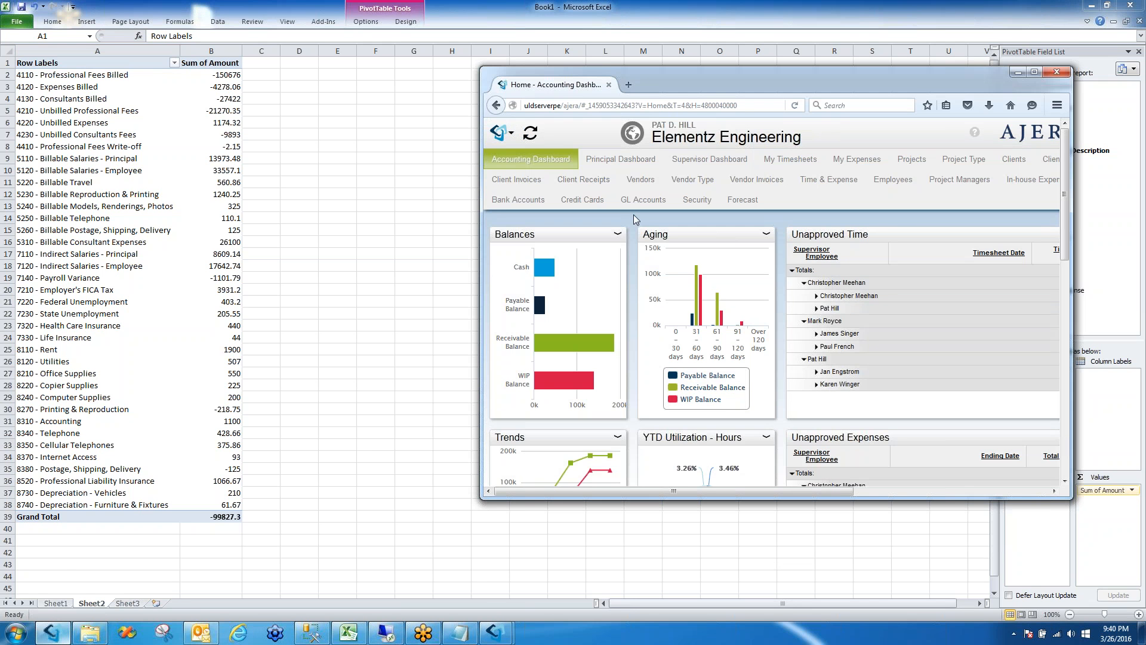
left_click(502, 640)
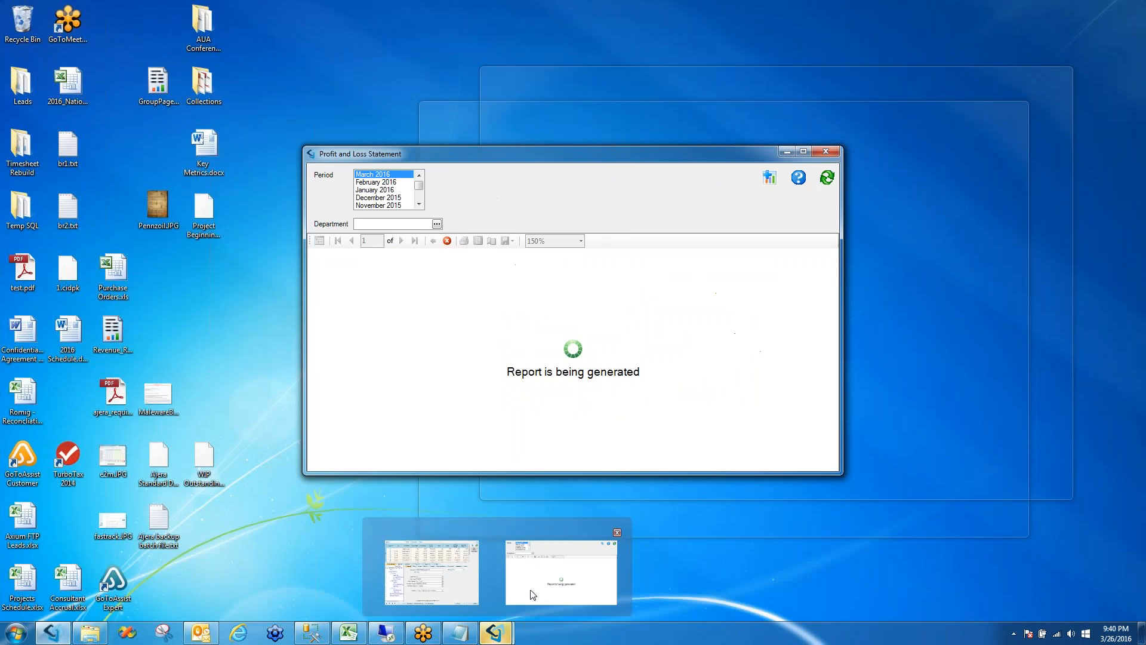
left_click(555, 576)
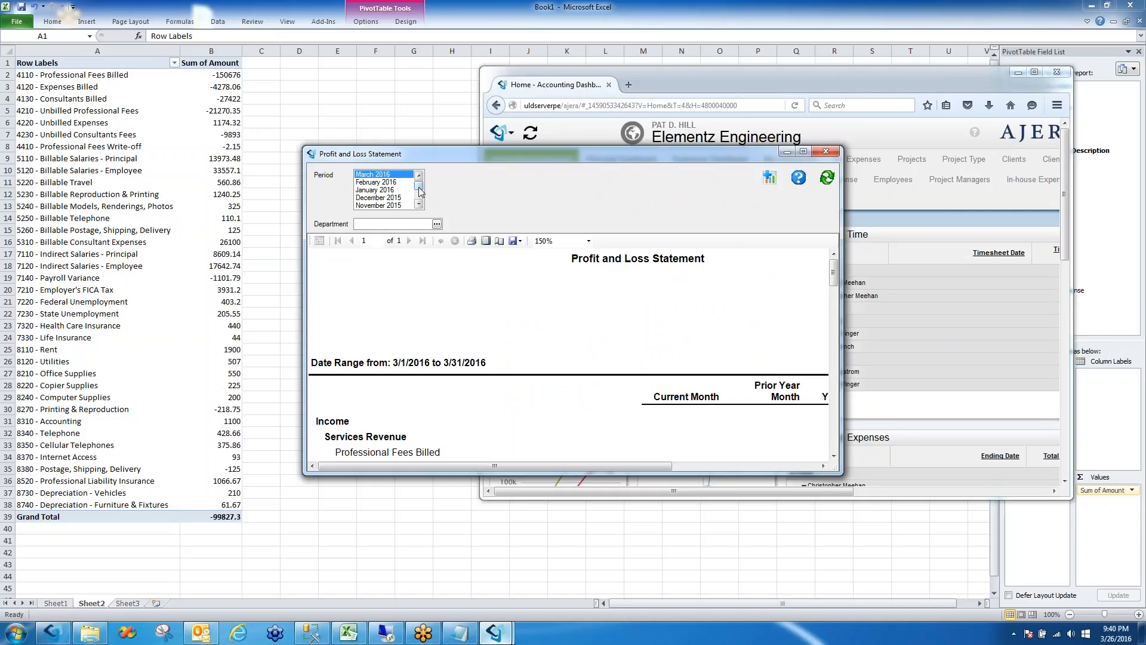
Set the Profit and Loss Statement's period to 2015 and refresh the report
left_click_drag(420, 189, 420, 194)
left_click(375, 198)
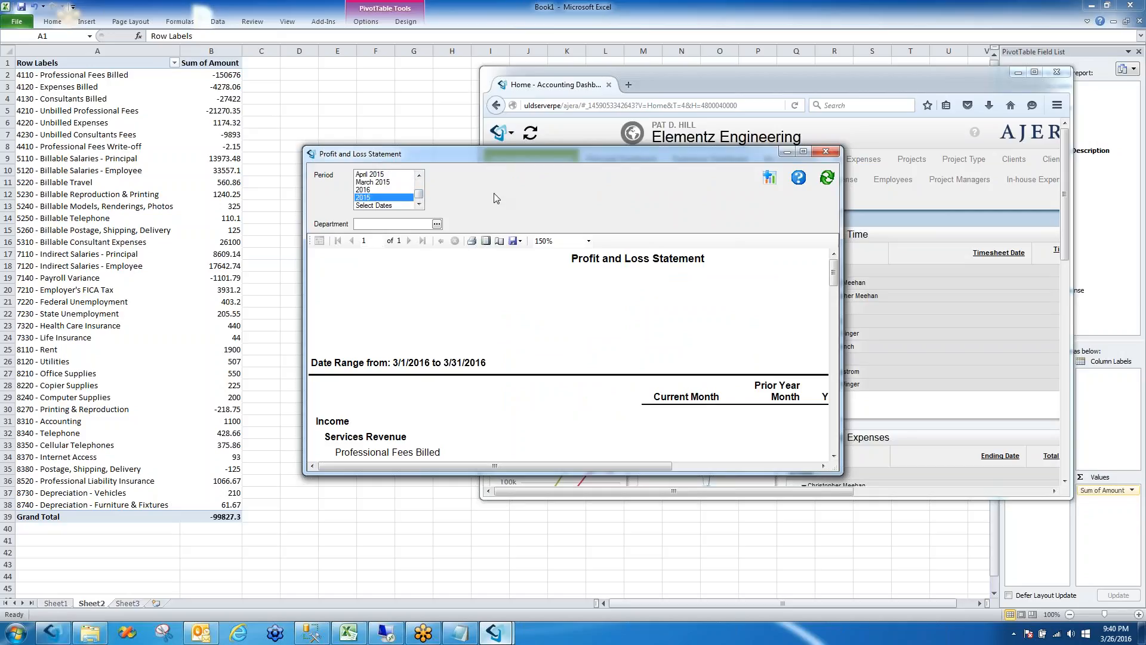
left_click(826, 177)
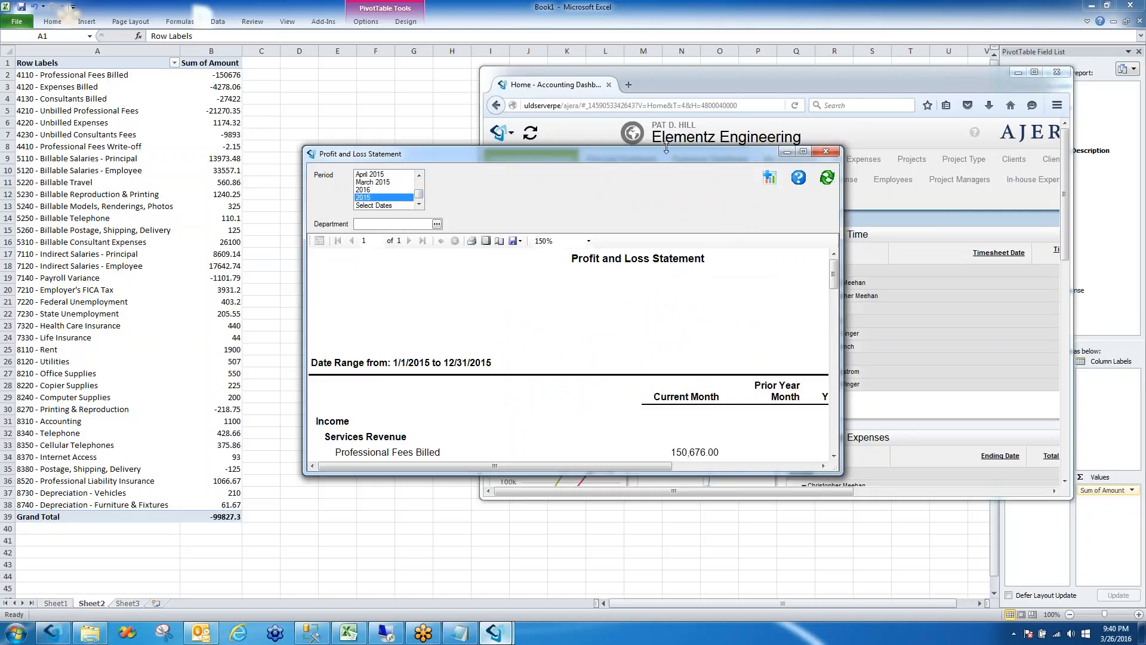
Enlarge the report window, set its zoom to 100% and compare Net Income with the pivot table's Grand Total
left_click_drag(666, 147, 667, 57)
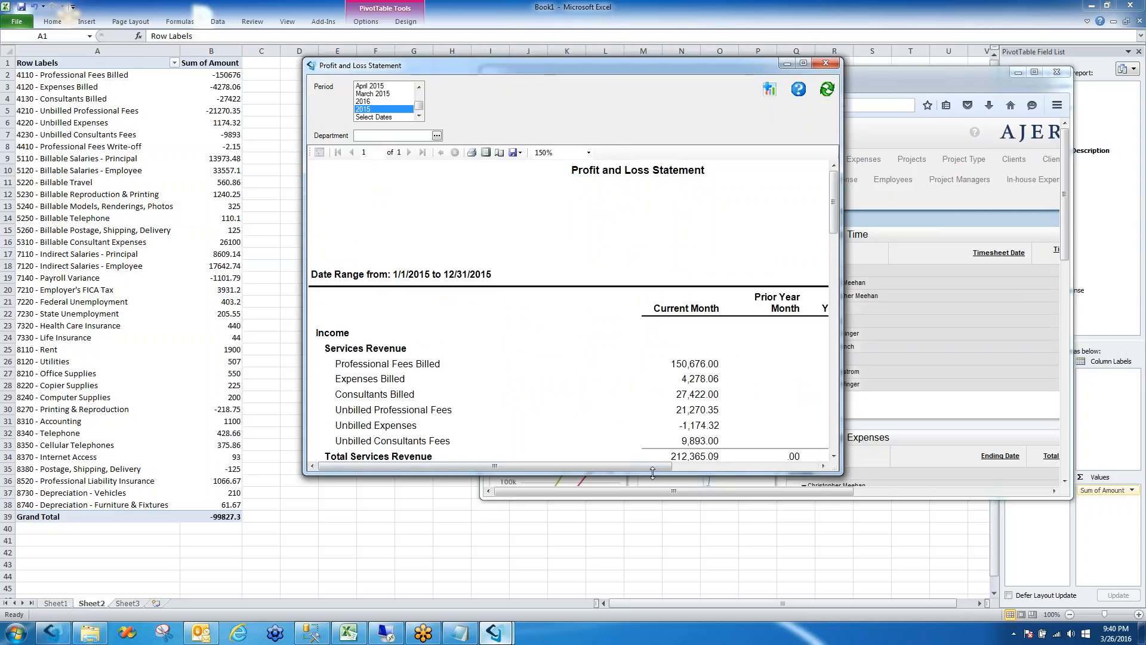
left_click_drag(652, 474, 652, 574)
left_click(589, 153)
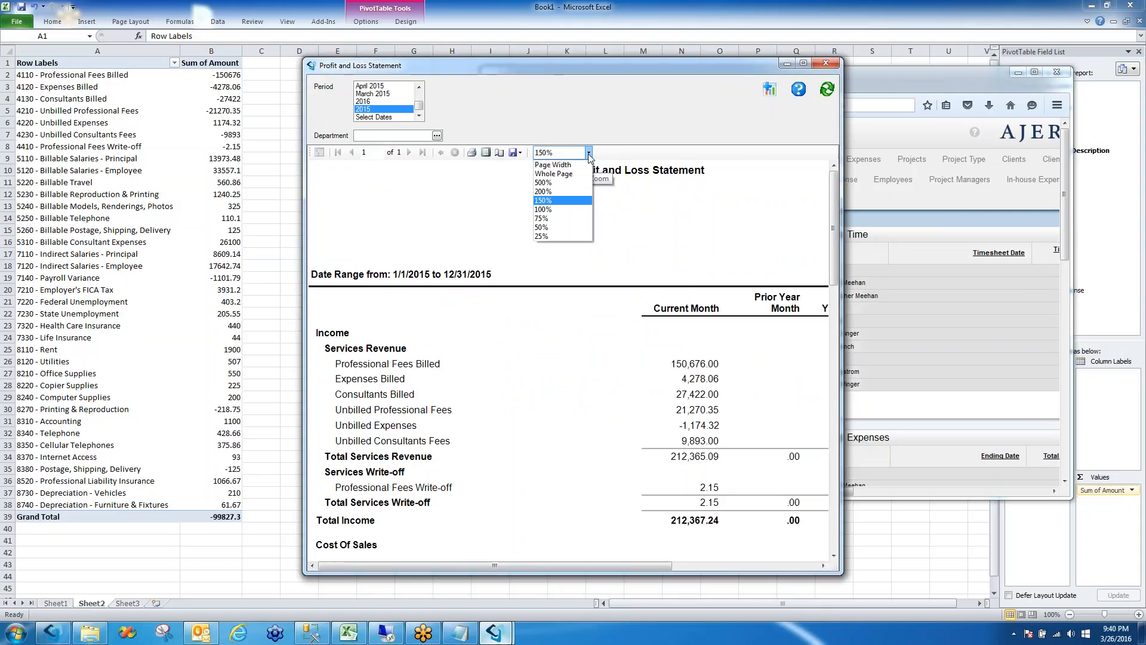
left_click(564, 210)
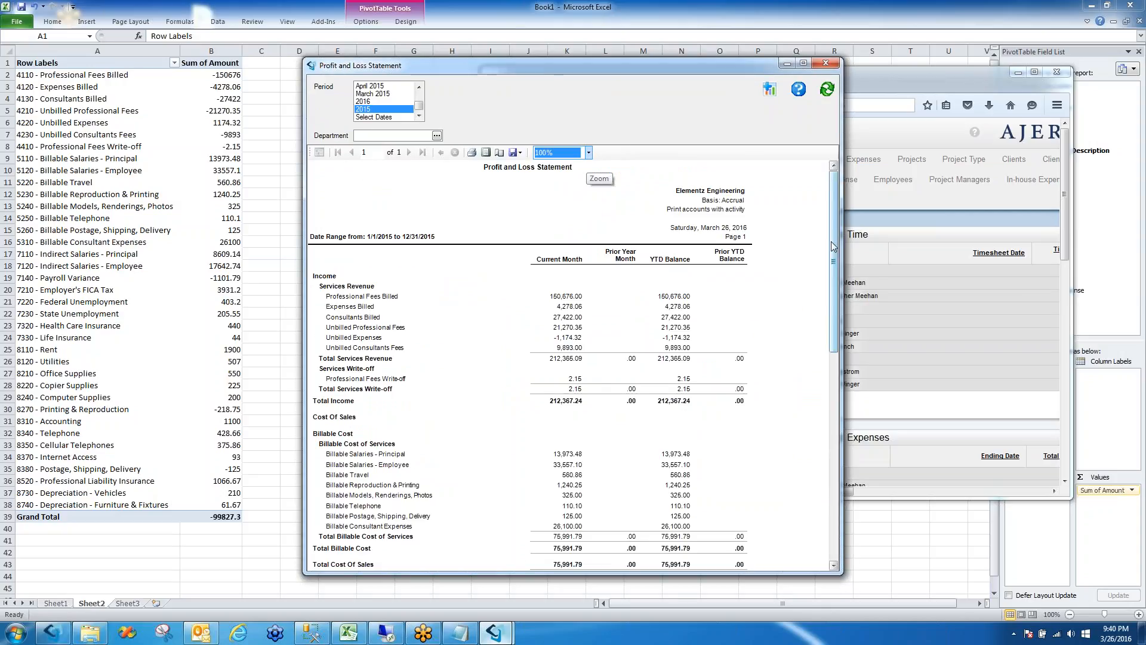
scroll(826, 246, "down", 10)
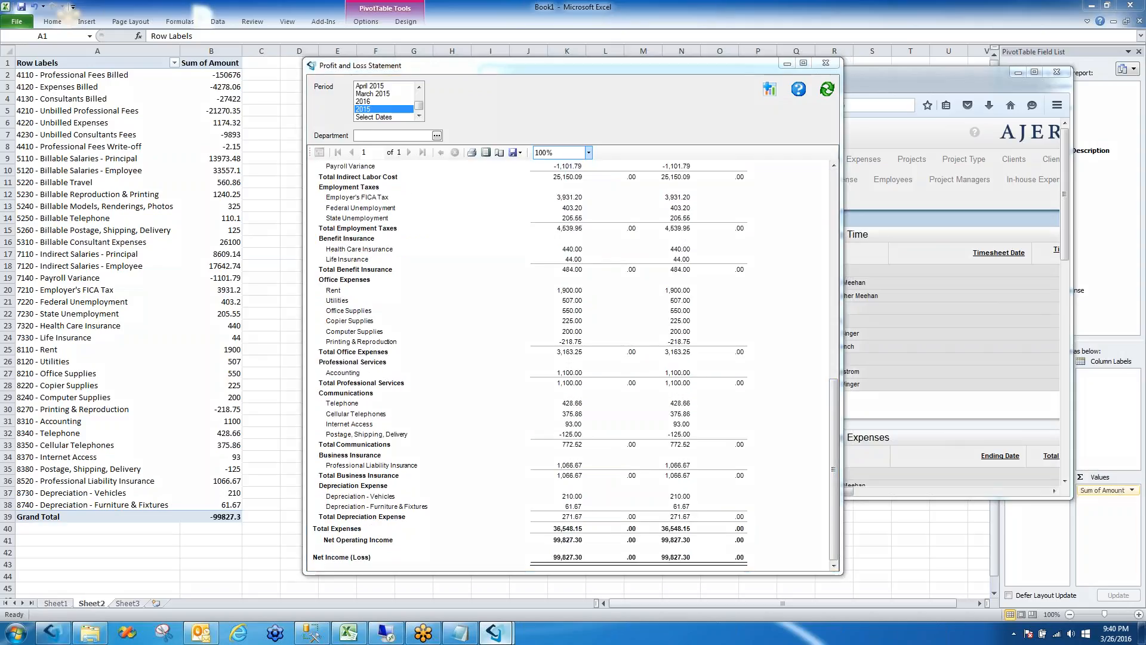
mouse_move(560, 563)
left_mouse_down()
mouse_move(587, 564)
mouse_move(556, 543)
mouse_move(552, 564)
left_mouse_up()
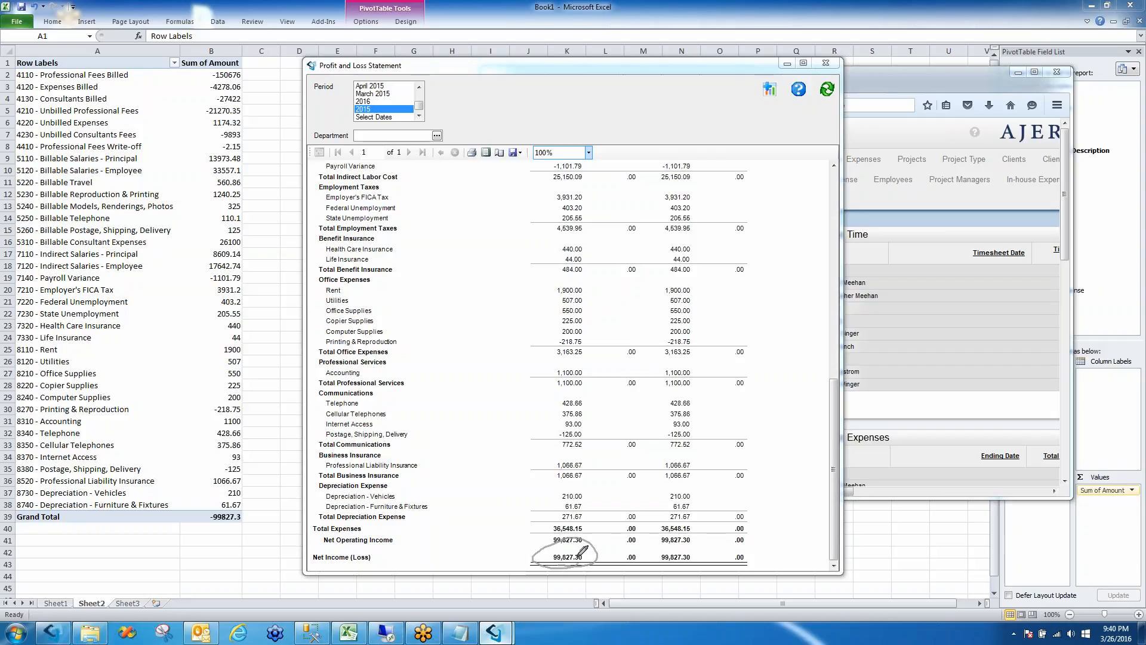
mouse_move(204, 522)
left_mouse_down()
mouse_move(228, 525)
mouse_move(179, 505)
mouse_move(263, 518)
mouse_move(567, 518)
mouse_move(575, 533)
left_mouse_up()
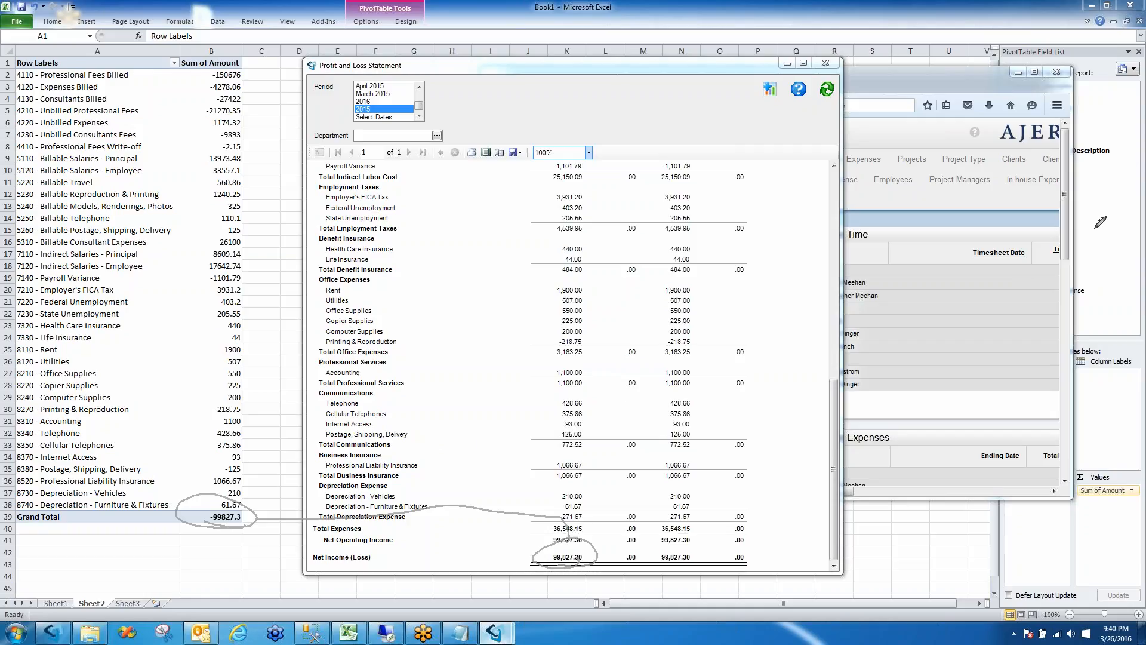
key("Escape")
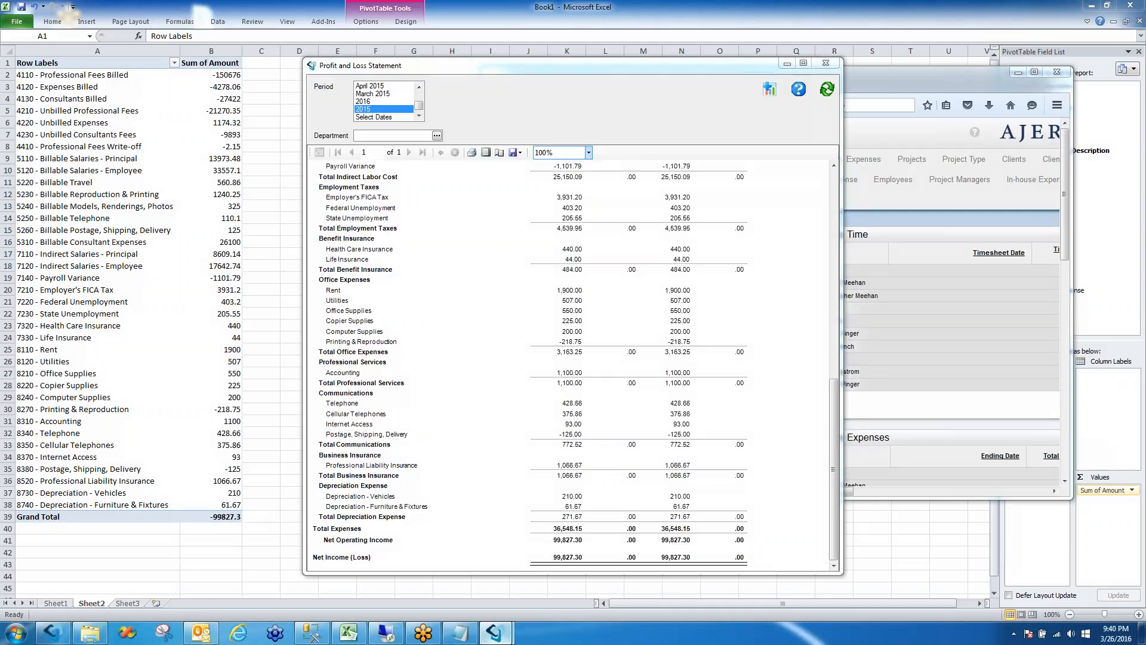
Clear the report and Ajera browser windows off the worksheet and add the Month field to the pivot table's row labels
left_click_drag(701, 68, 1145, 131)
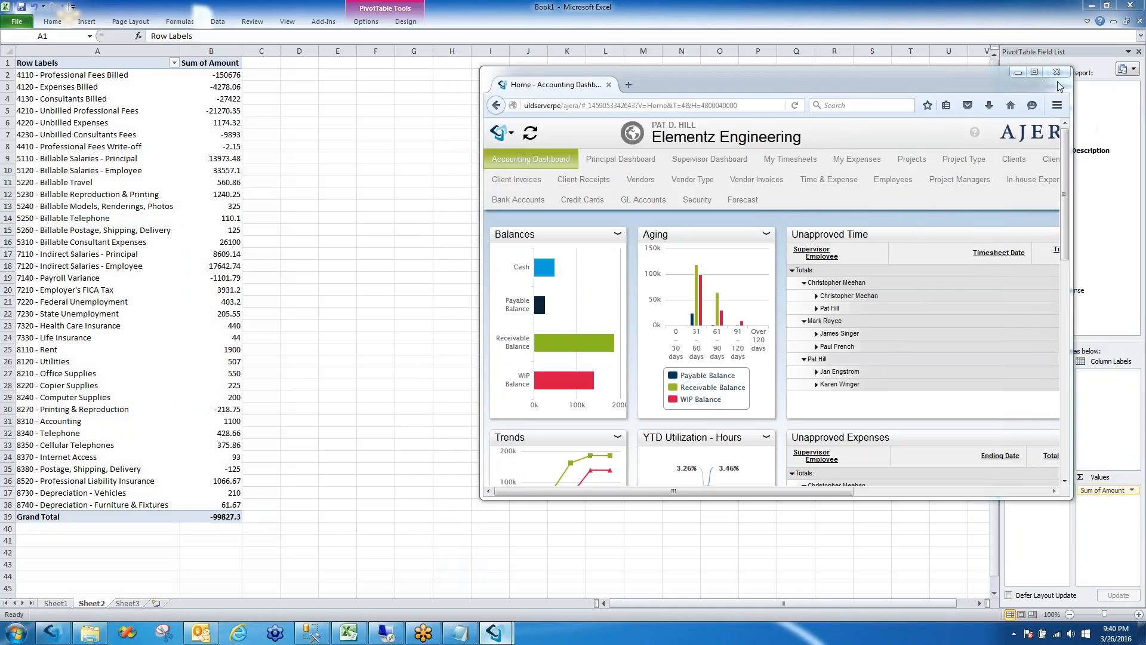
left_click_drag(832, 74, 1145, 137)
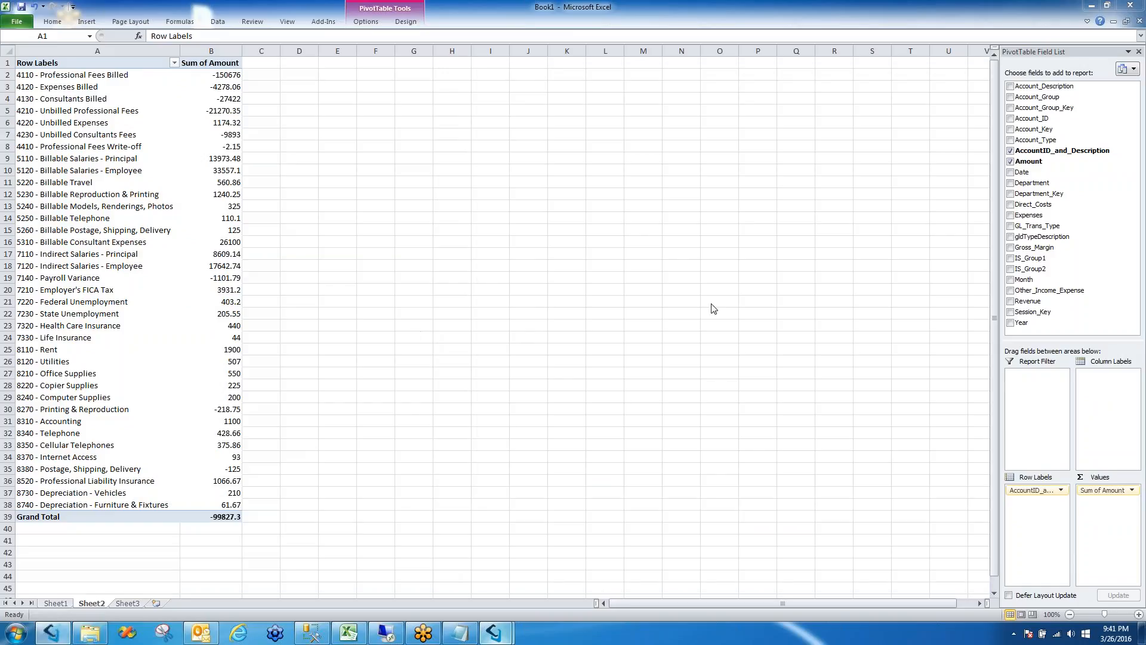
left_click(1011, 280)
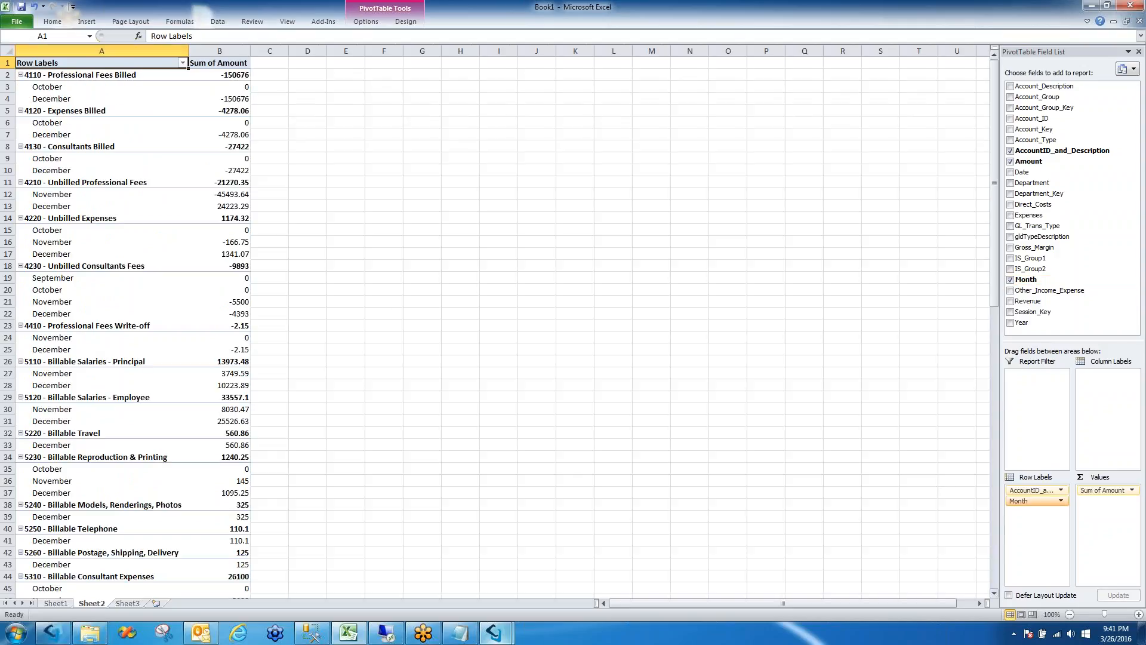
Show Month across the pivot table's column labels, and replace it with Department as the column field
left_click_drag(1021, 507, 1103, 382)
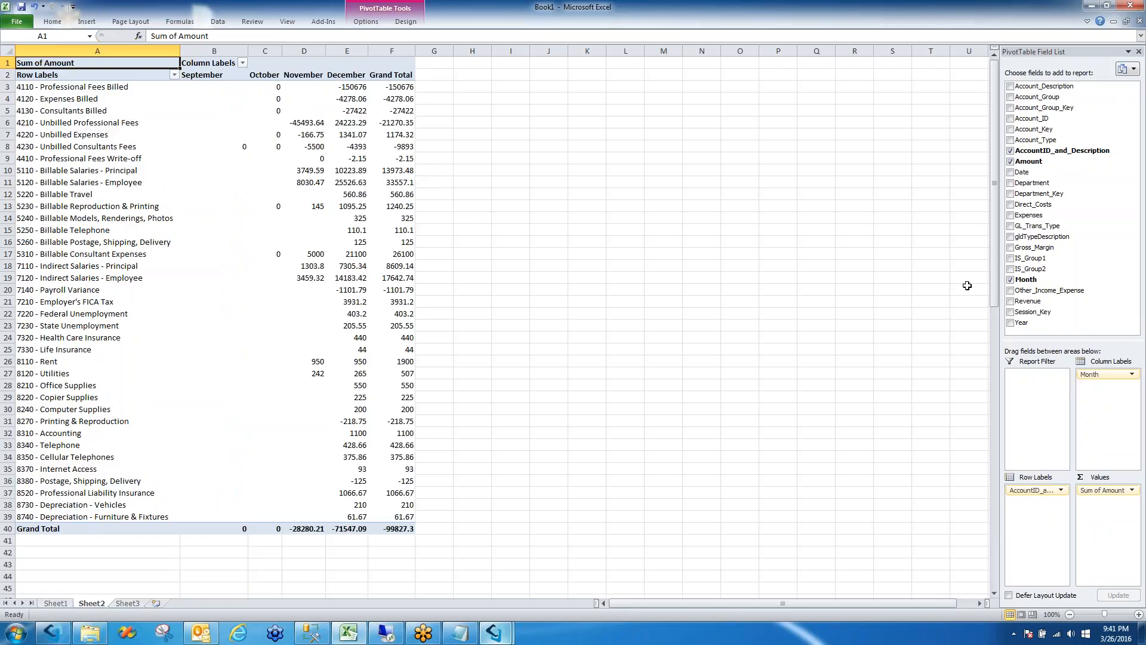
left_click_drag(1097, 379, 1037, 394)
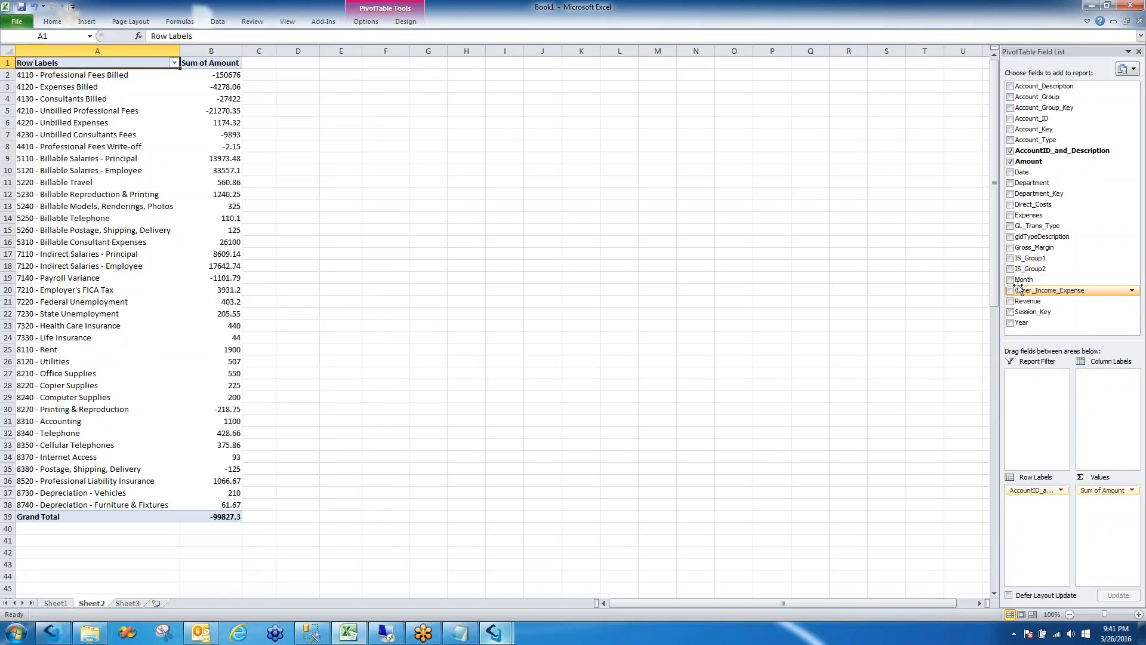
left_click(1010, 184)
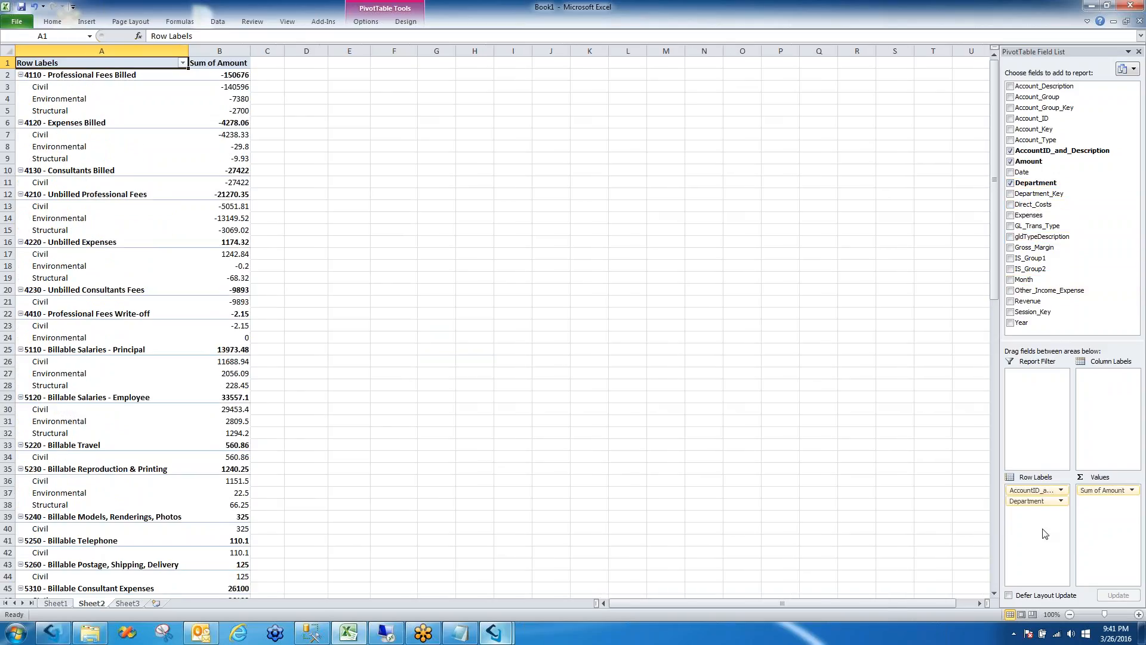
left_click_drag(1036, 501, 1097, 398)
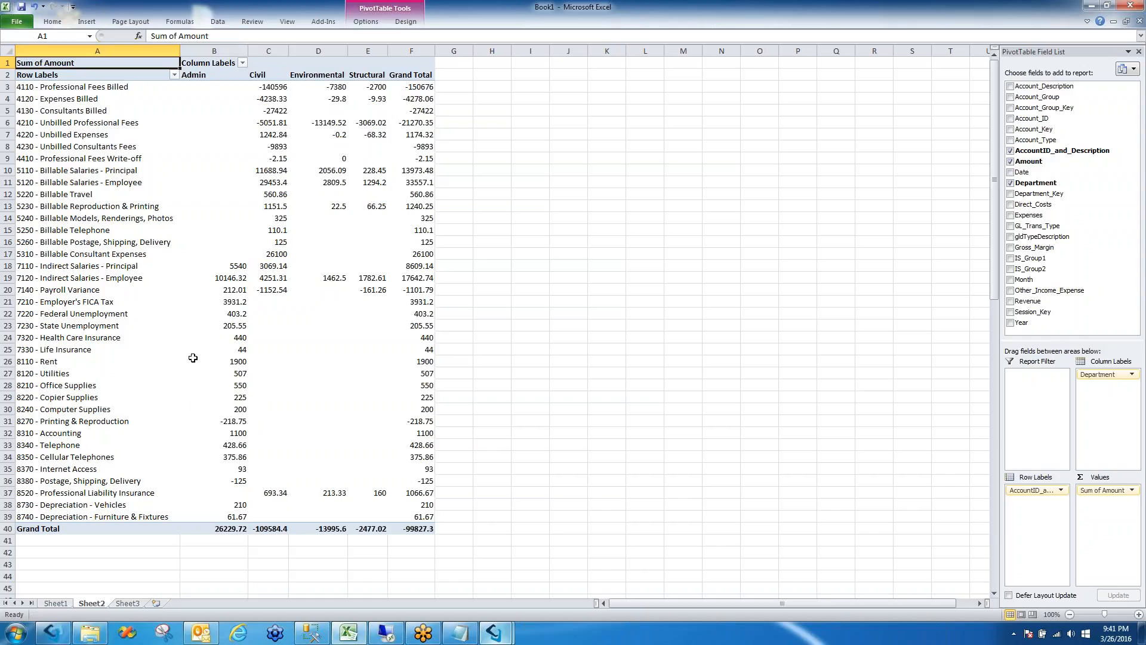
Switch to the empty Sheet3 worksheet
left_click(129, 604)
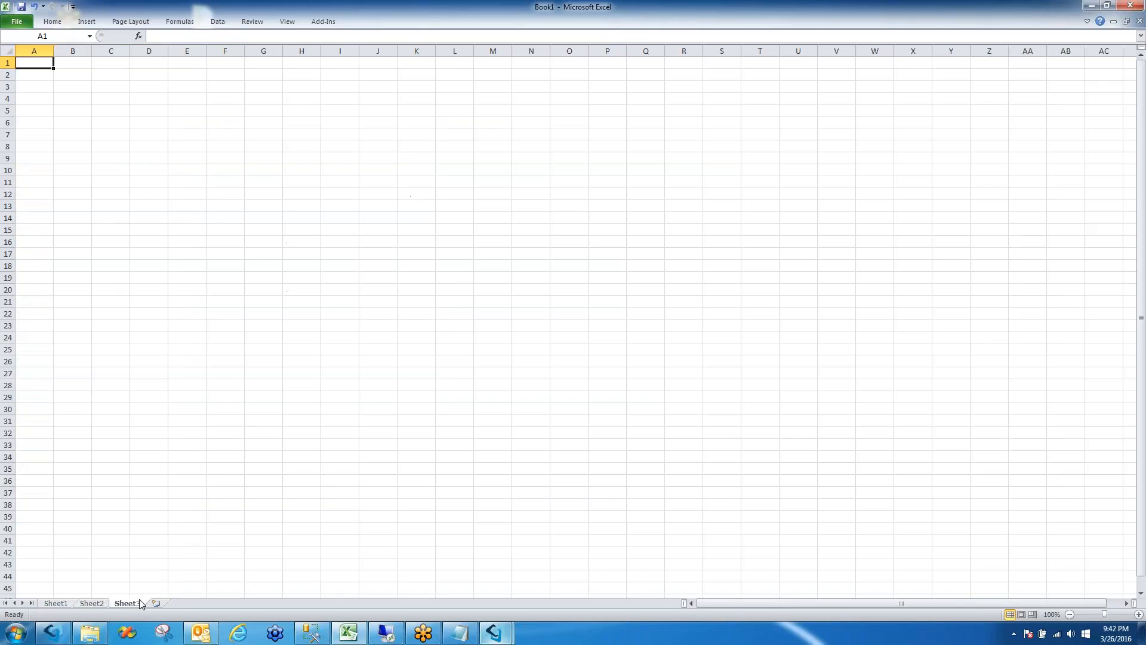
left_click(218, 25)
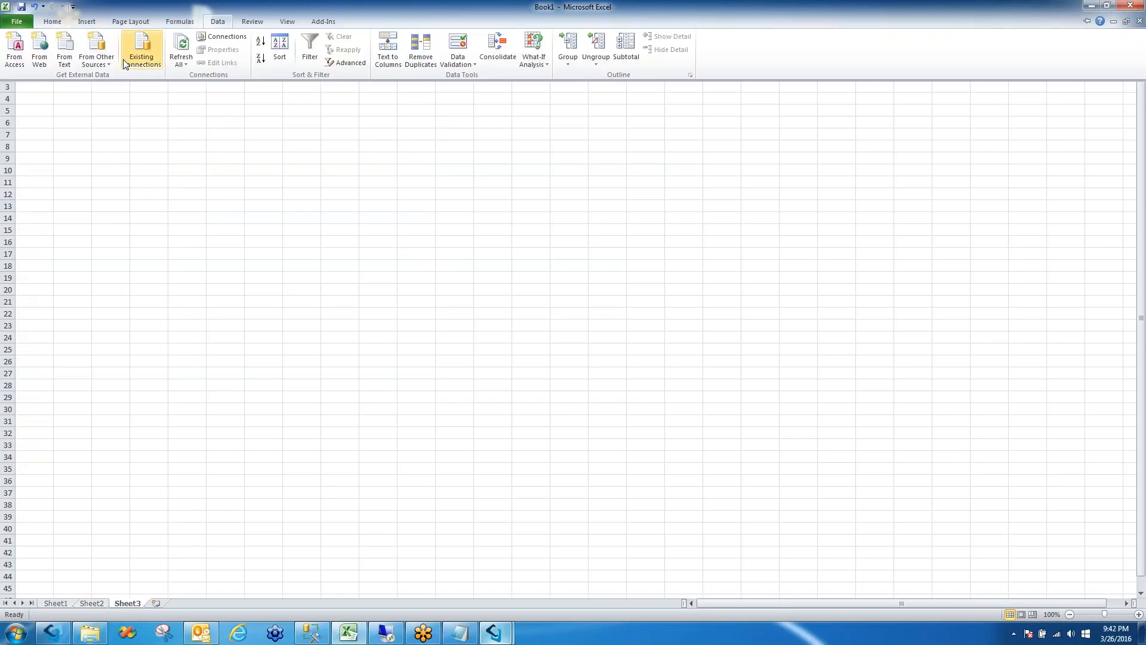
left_click(102, 61)
left_click(134, 187)
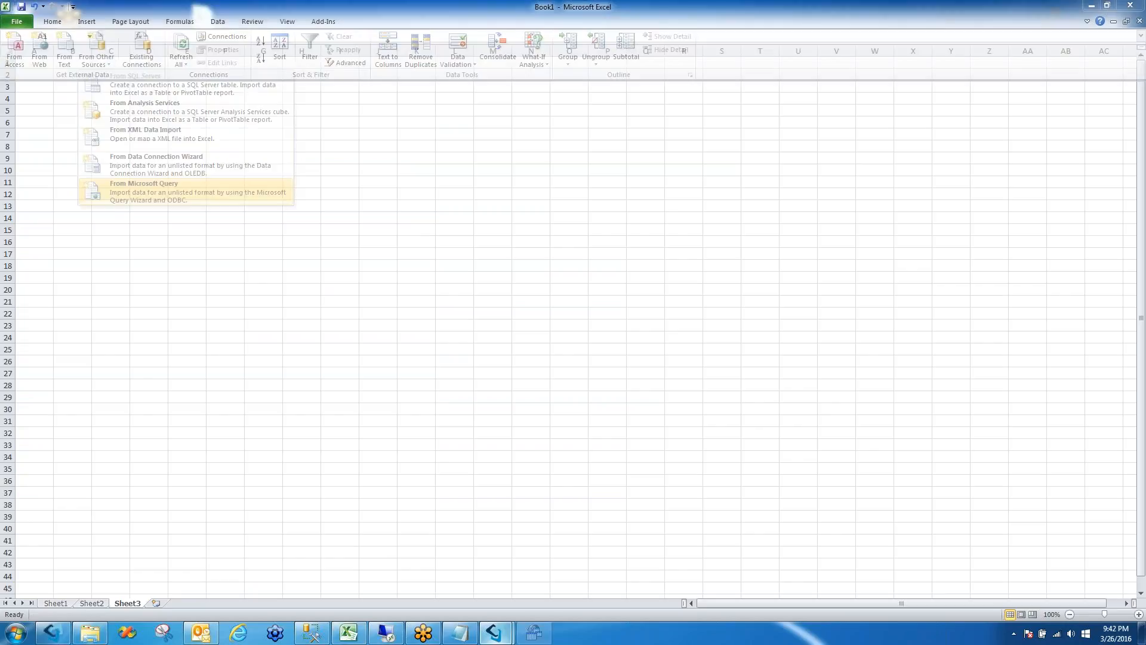
left_click(638, 348)
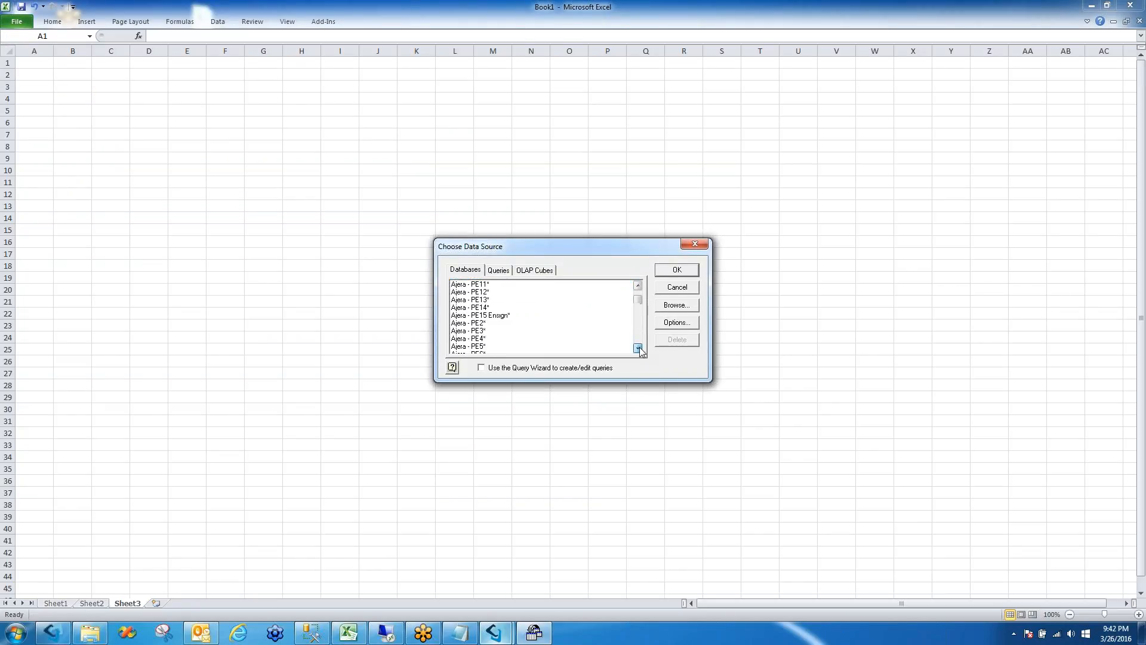
double_click(495, 338)
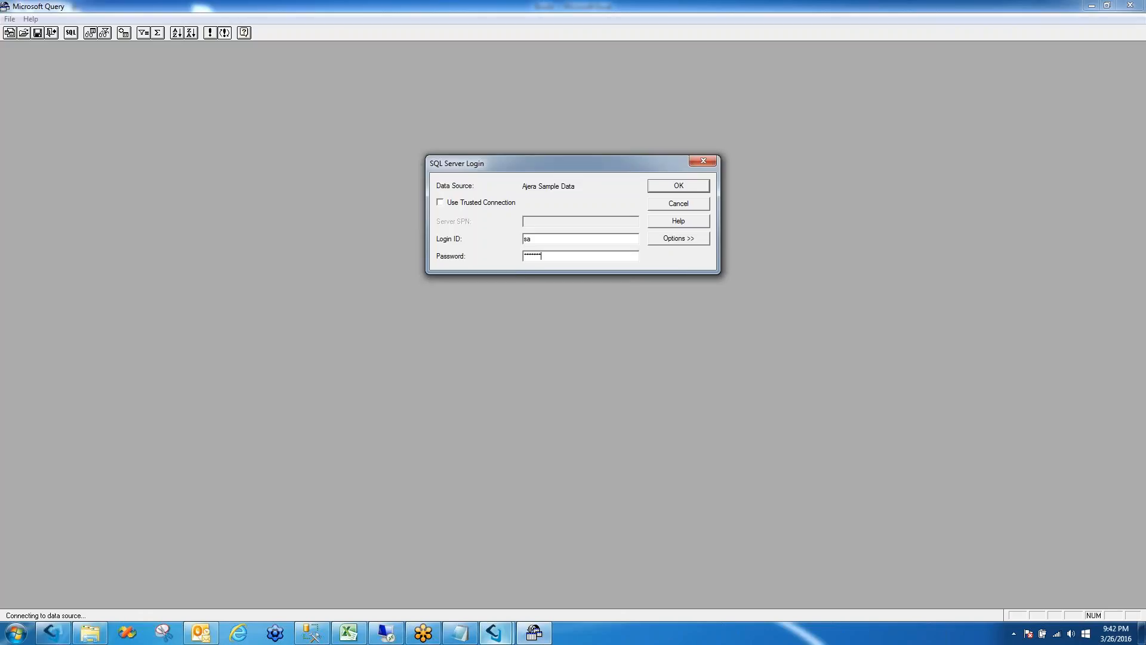
key("Return")
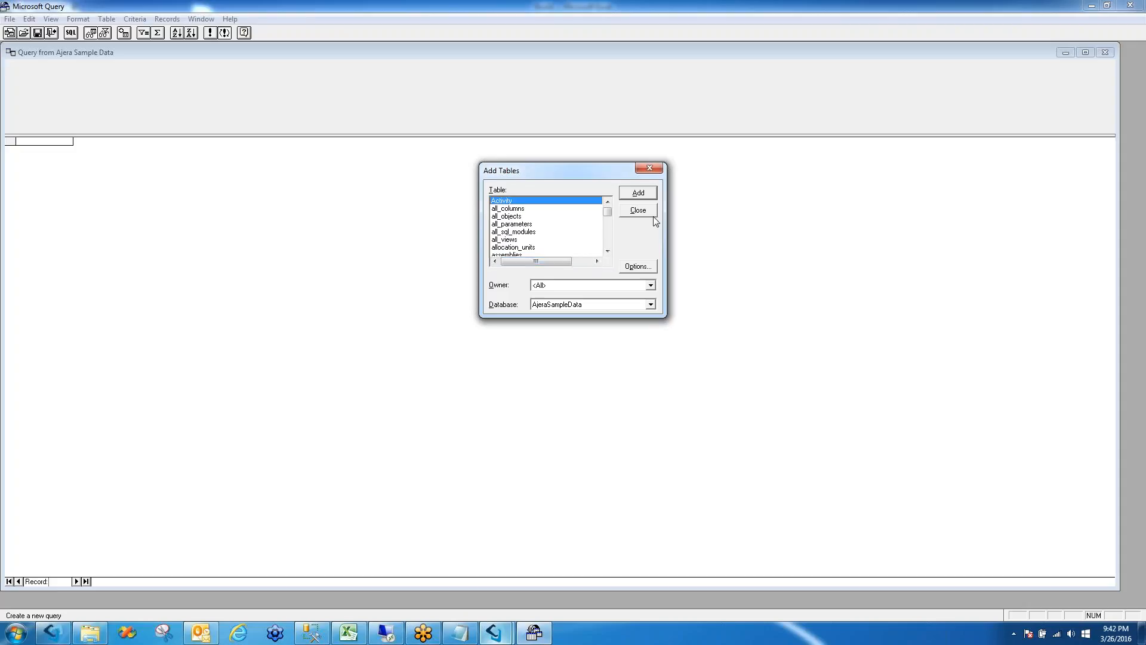
left_click(638, 210)
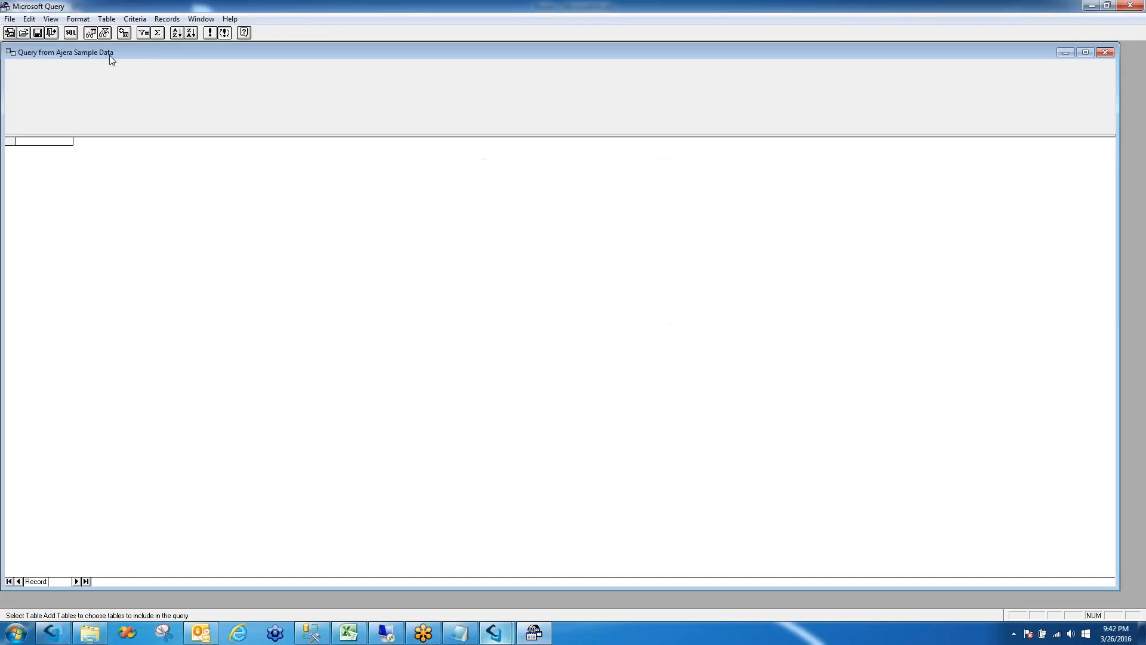
left_click(70, 33)
right_click(476, 229)
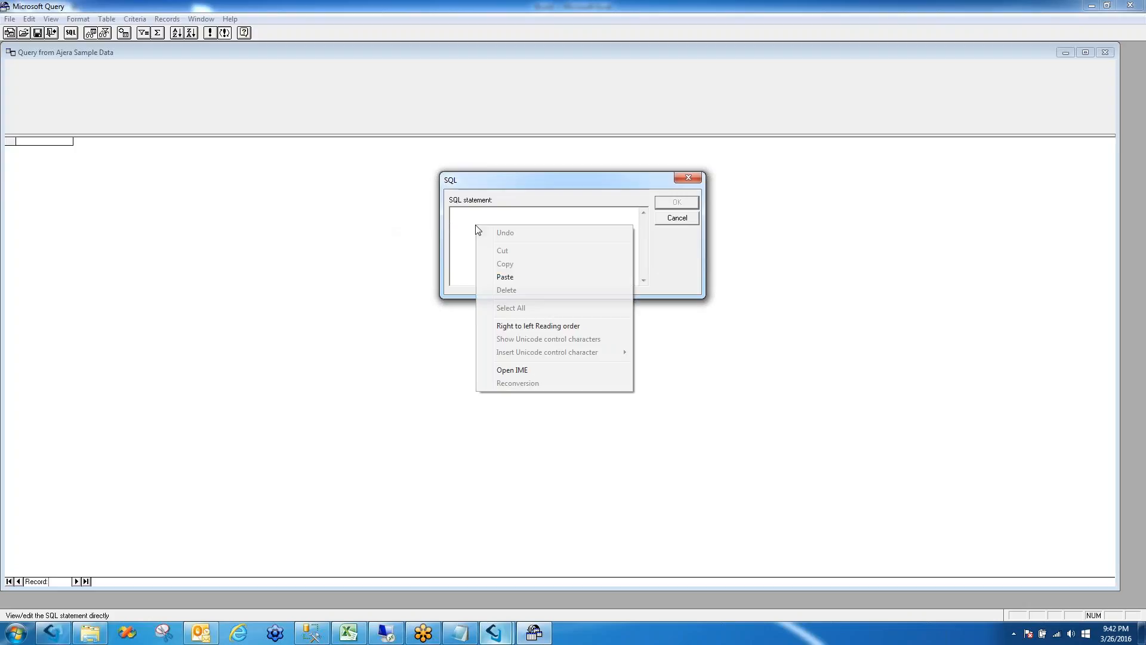
left_click(505, 277)
left_click(677, 202)
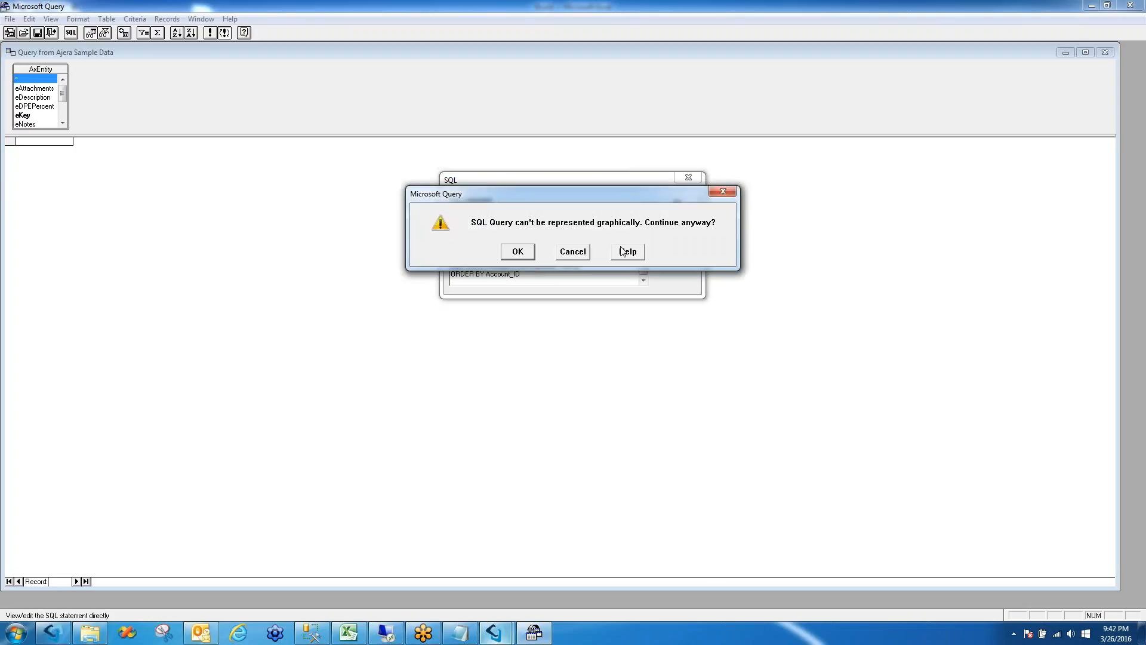
left_click(517, 251)
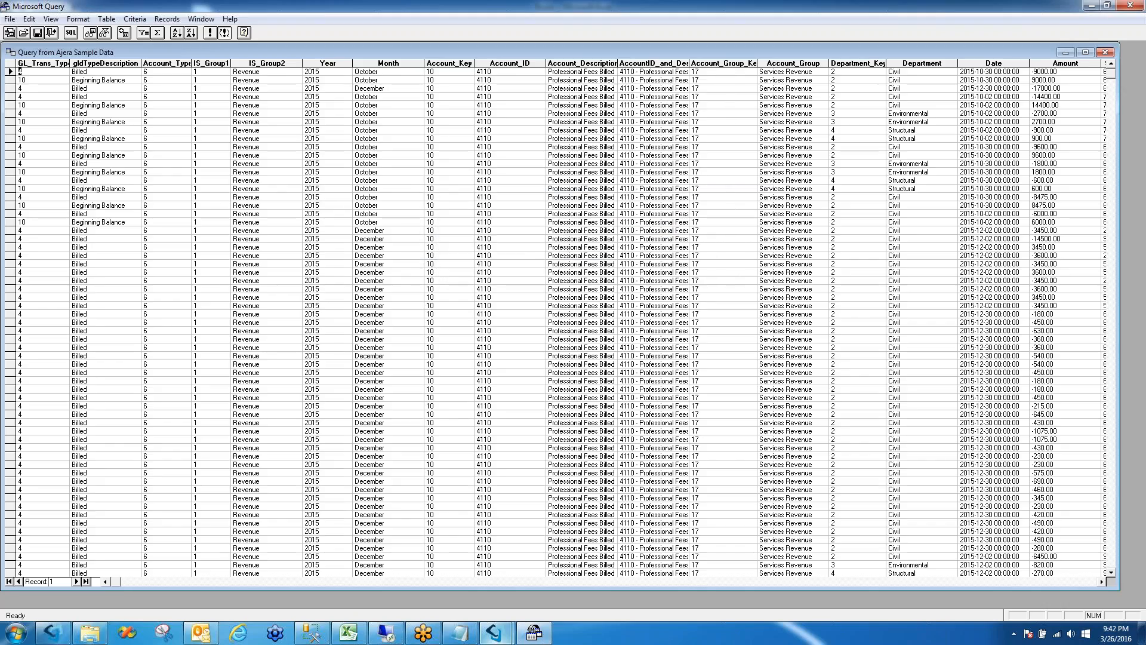
left_click(10, 19)
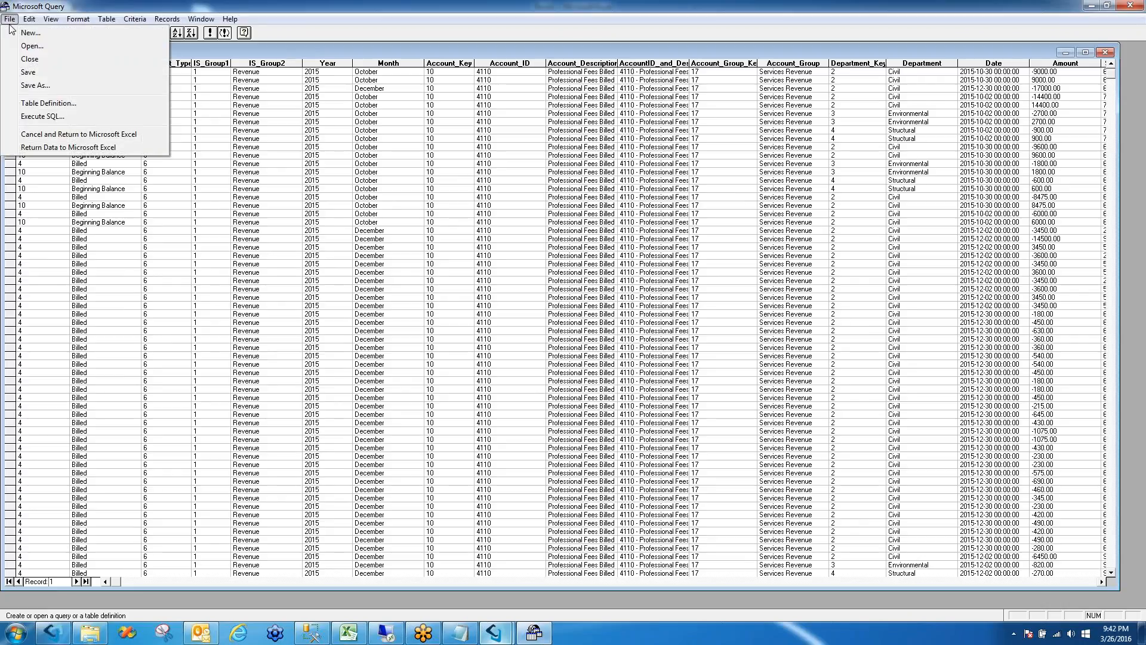
left_click(68, 135)
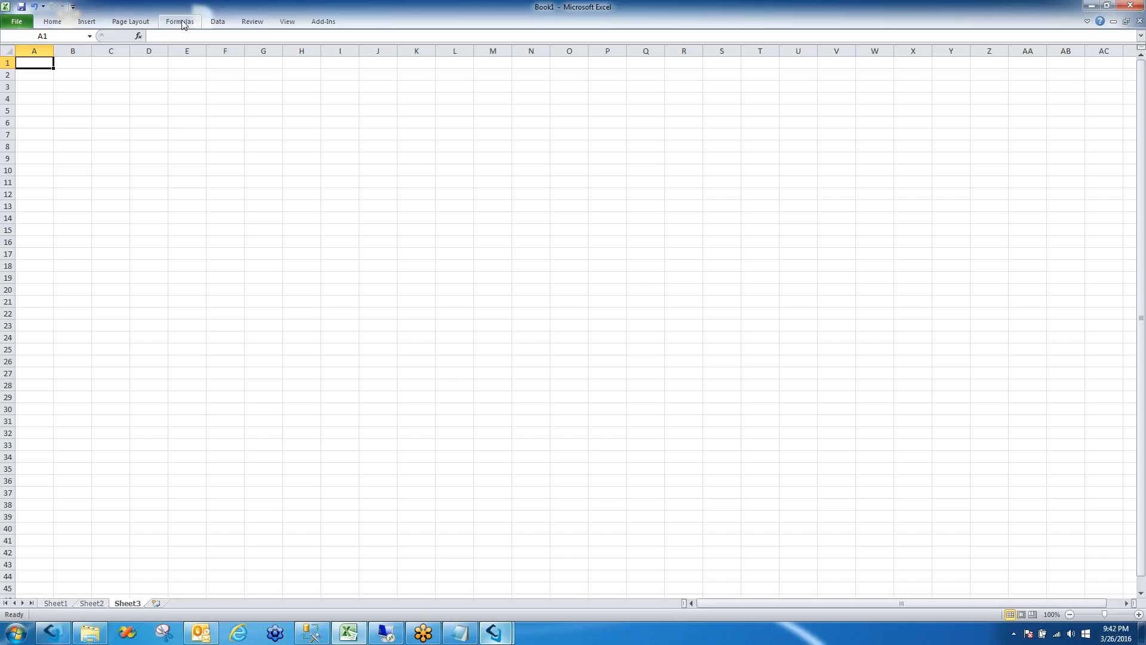
Start a Microsoft Query import from the Ajera Sample Data source and log in with the SQL Server password
left_click(218, 21)
left_click(95, 61)
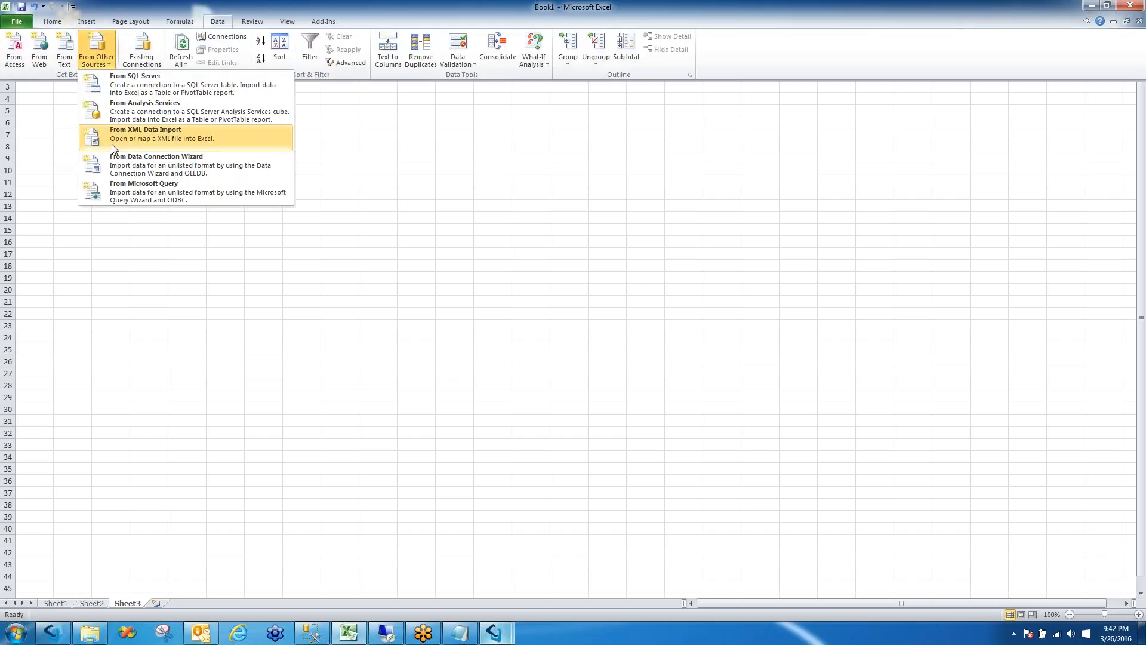
left_click(133, 187)
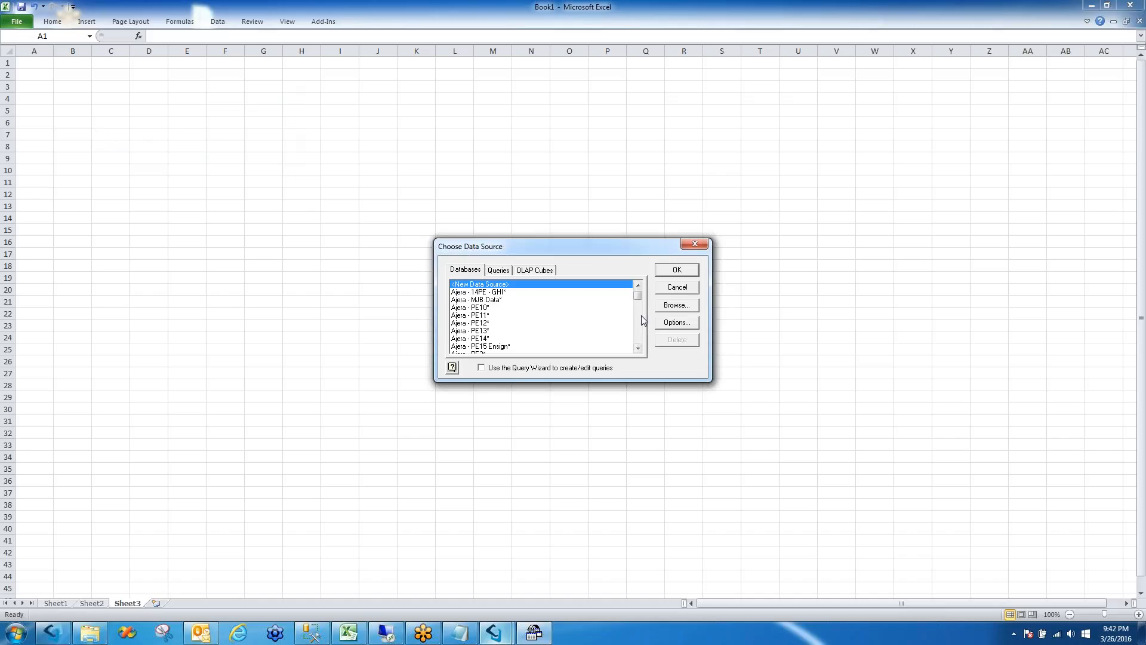
left_click(638, 348)
left_click(638, 348)
scroll(639, 352, "down", 3)
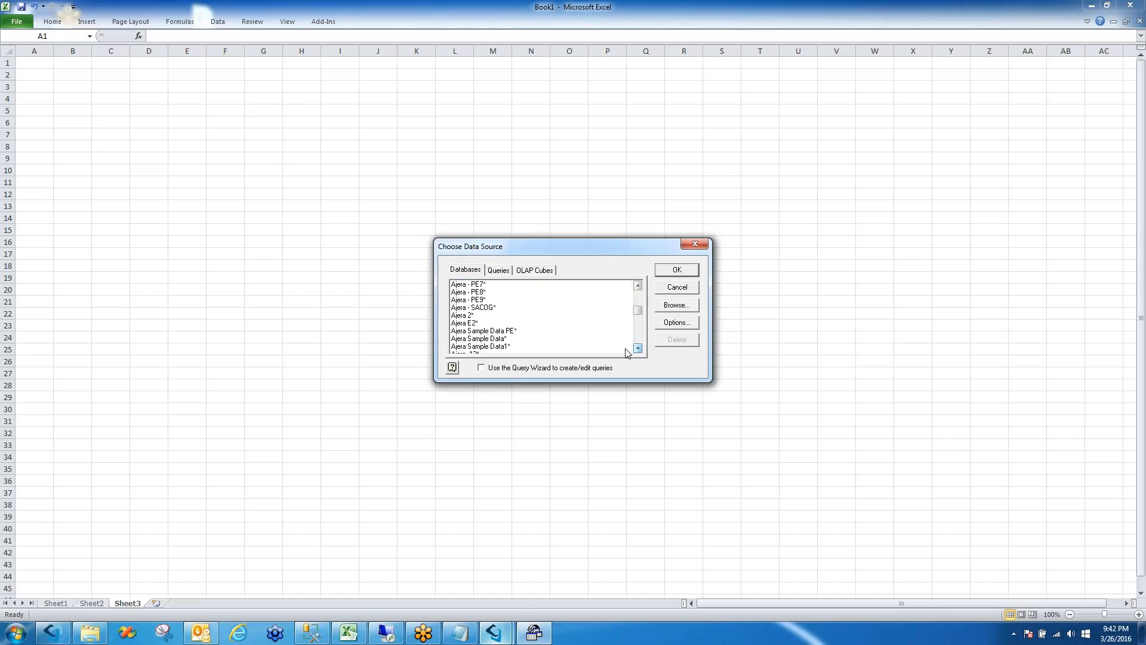
left_click(512, 338)
left_click(675, 270)
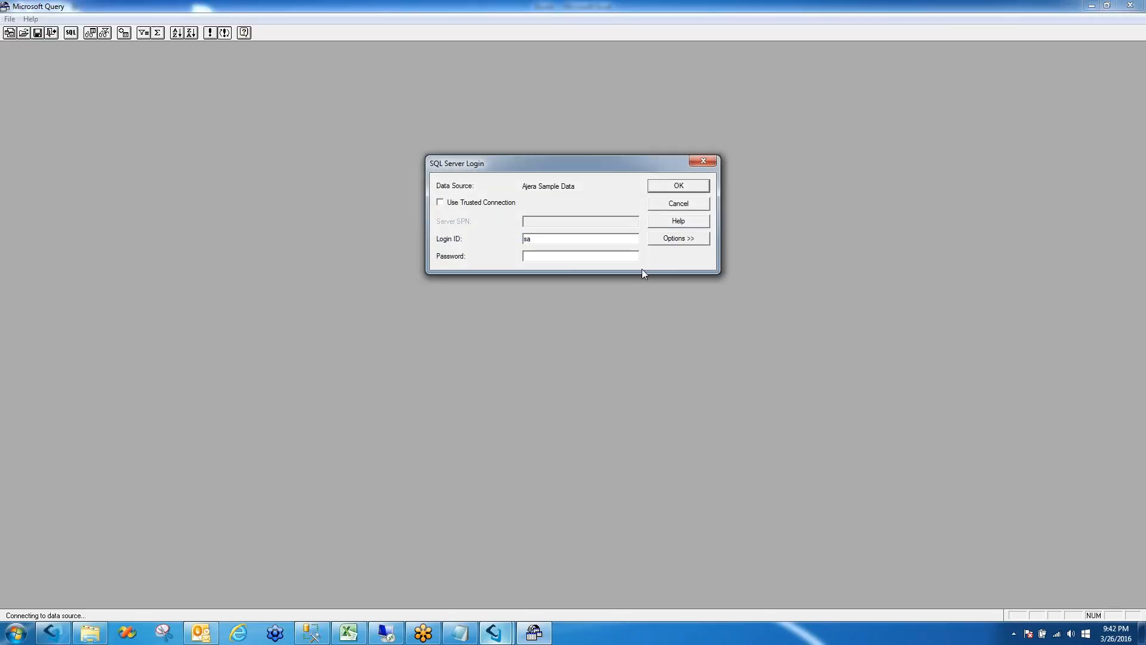
type("*****")
key("Return")
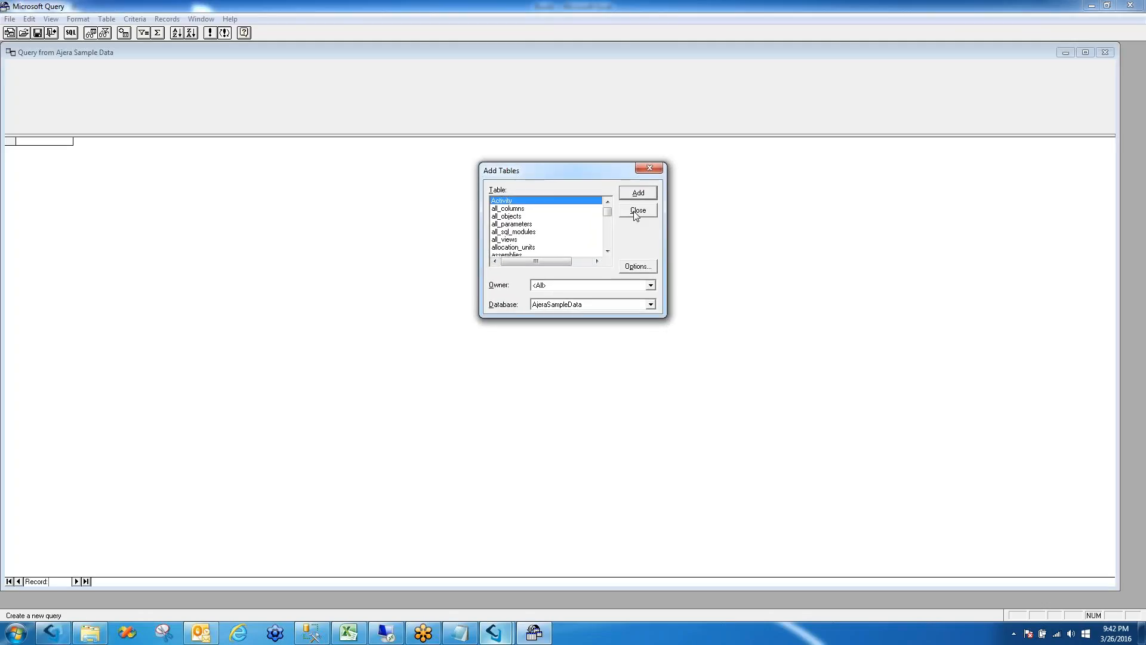
Skip adding tables, paste the prepared SQL statement into the query and run it despite the missing graphical representation
key("Escape")
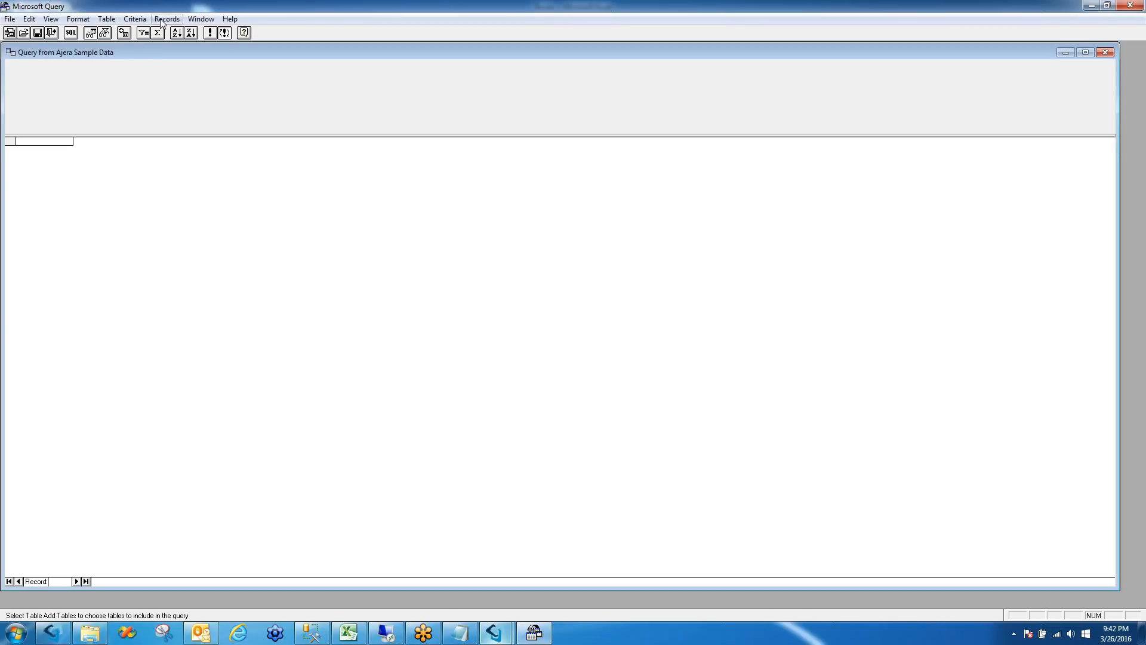
left_click(10, 18)
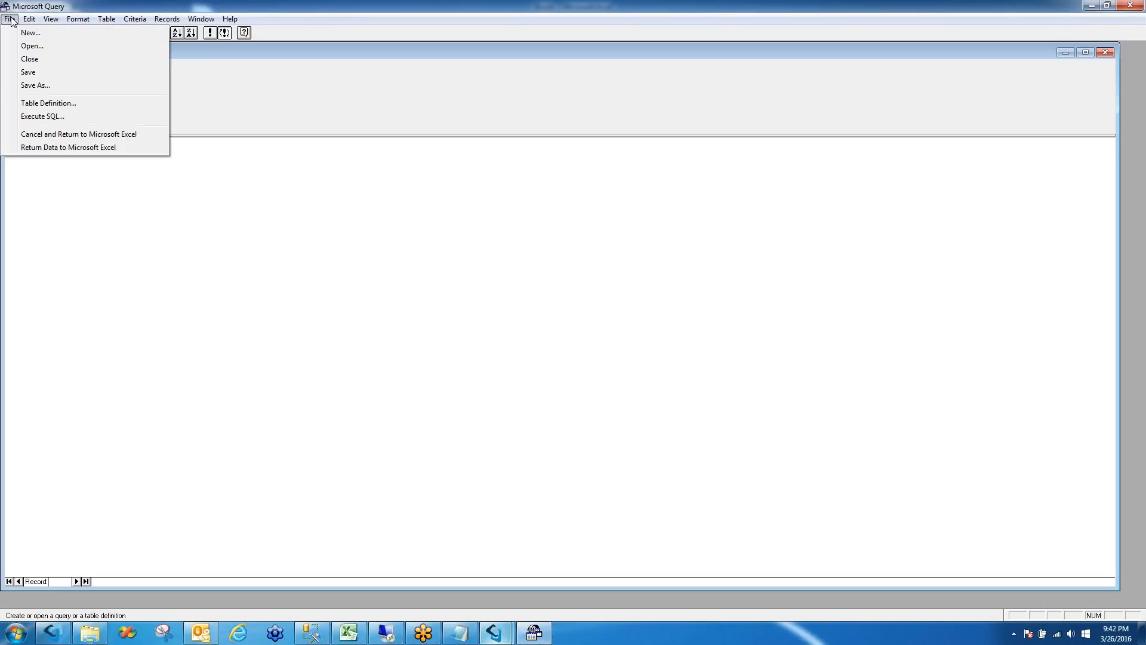
mouse_move(52, 19)
left_click(278, 95)
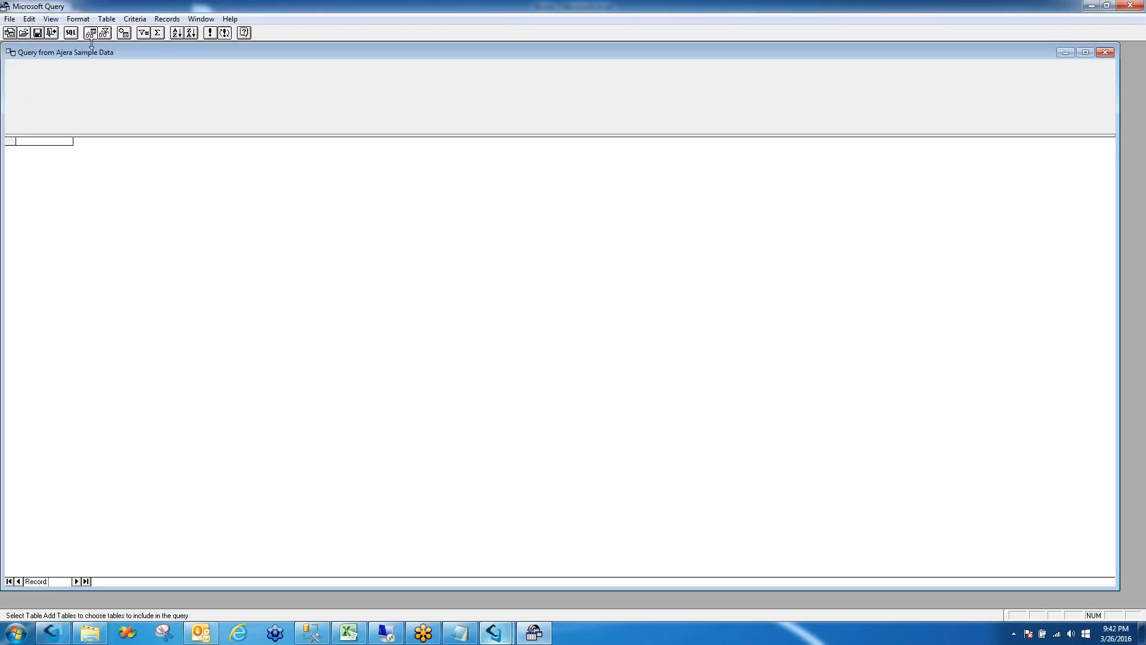
left_click(71, 33)
right_click(466, 215)
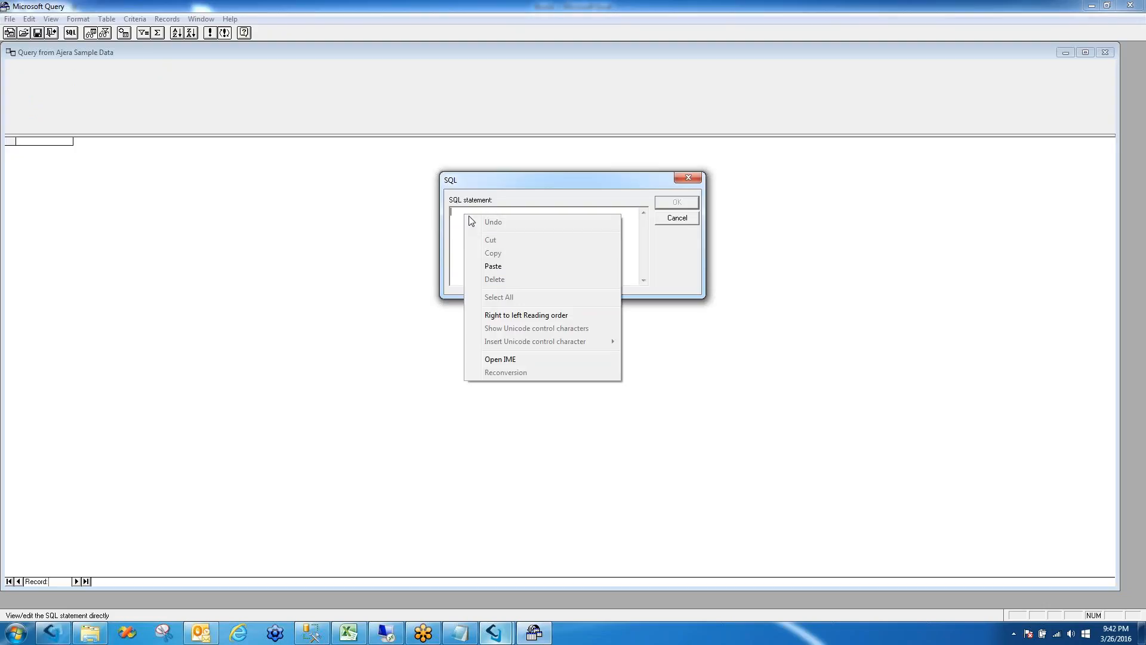
left_click(493, 266)
left_click(677, 202)
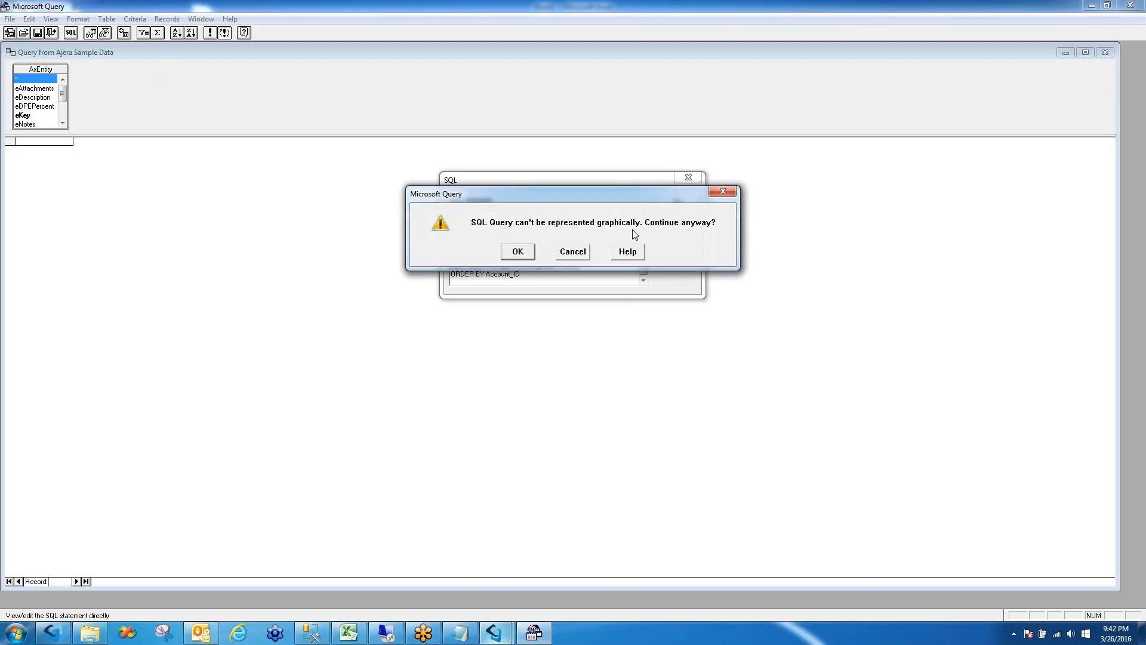
left_click(517, 251)
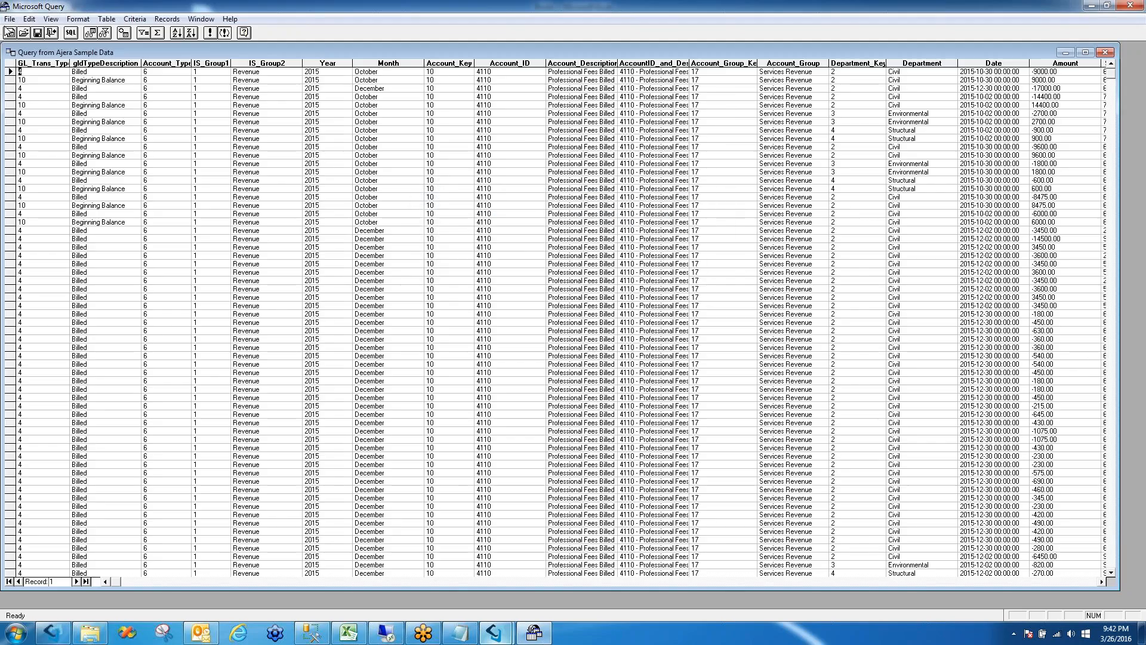
Return the query data to Excel as a PivotChart and PivotTable Report at cell A1 of Sheet3
left_click(9, 18)
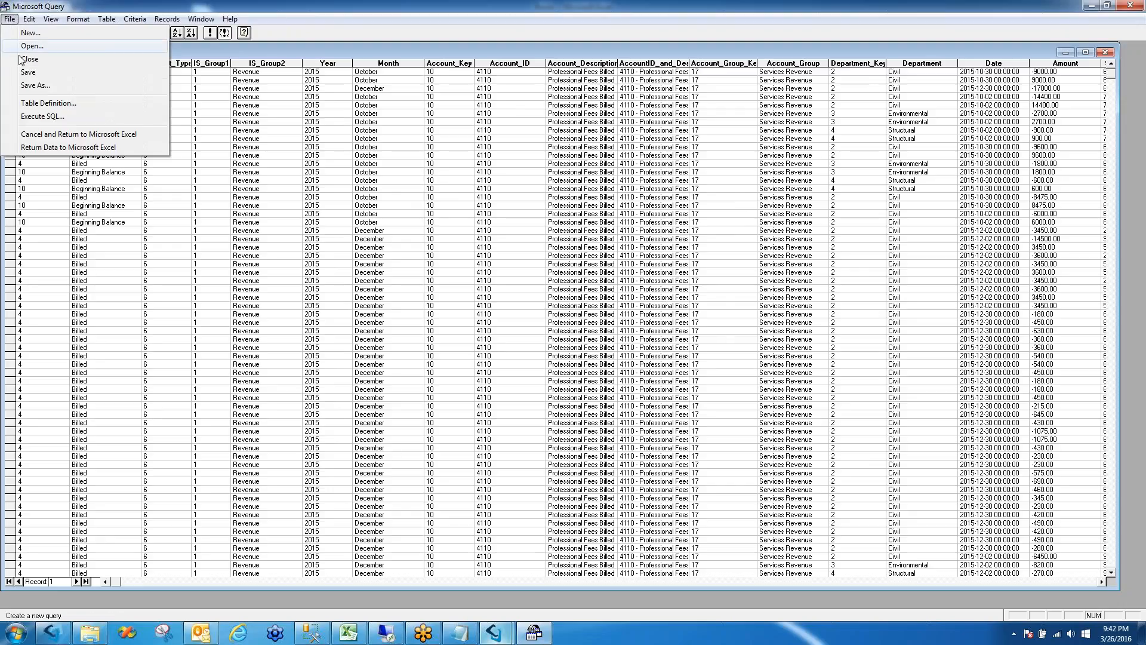
left_click(48, 147)
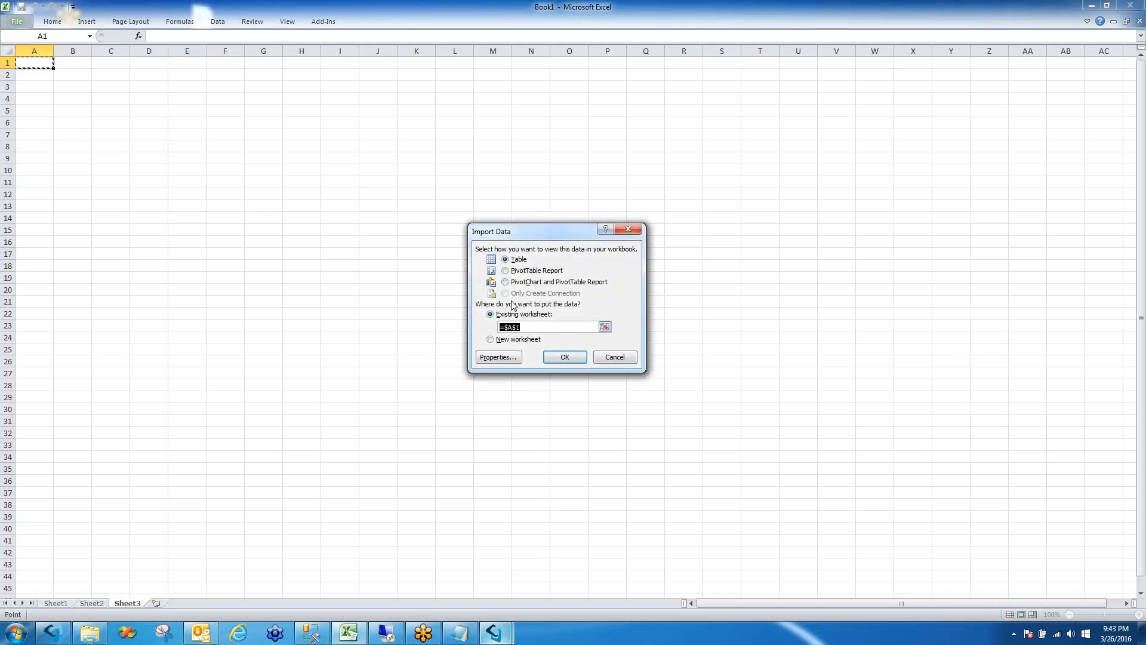
left_click(519, 283)
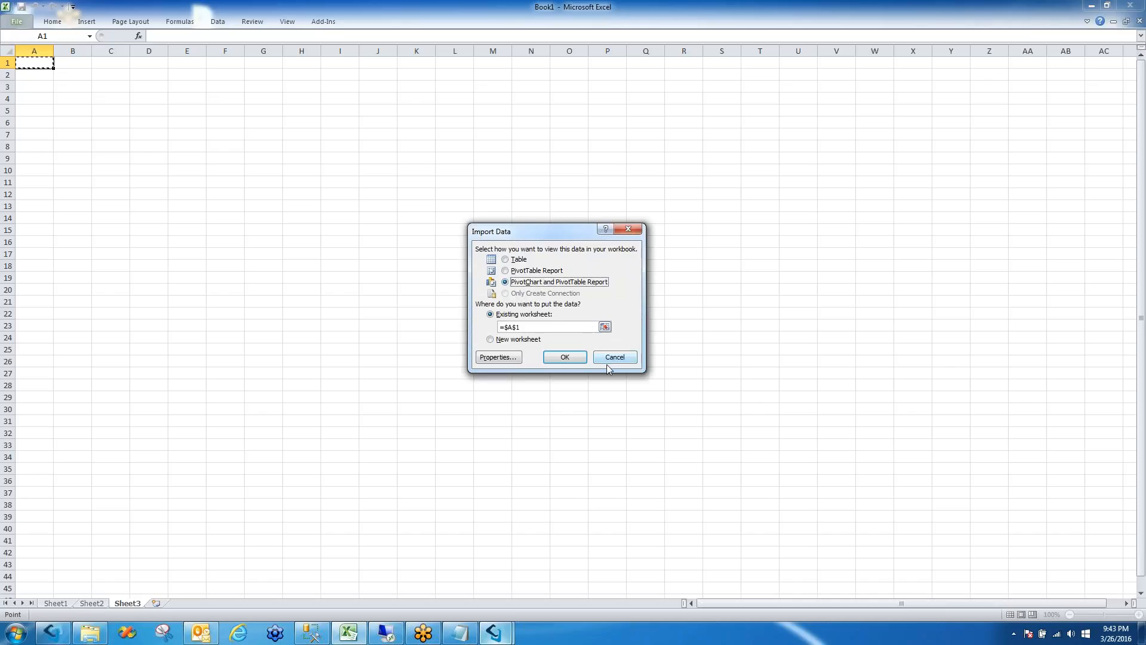
left_click(564, 357)
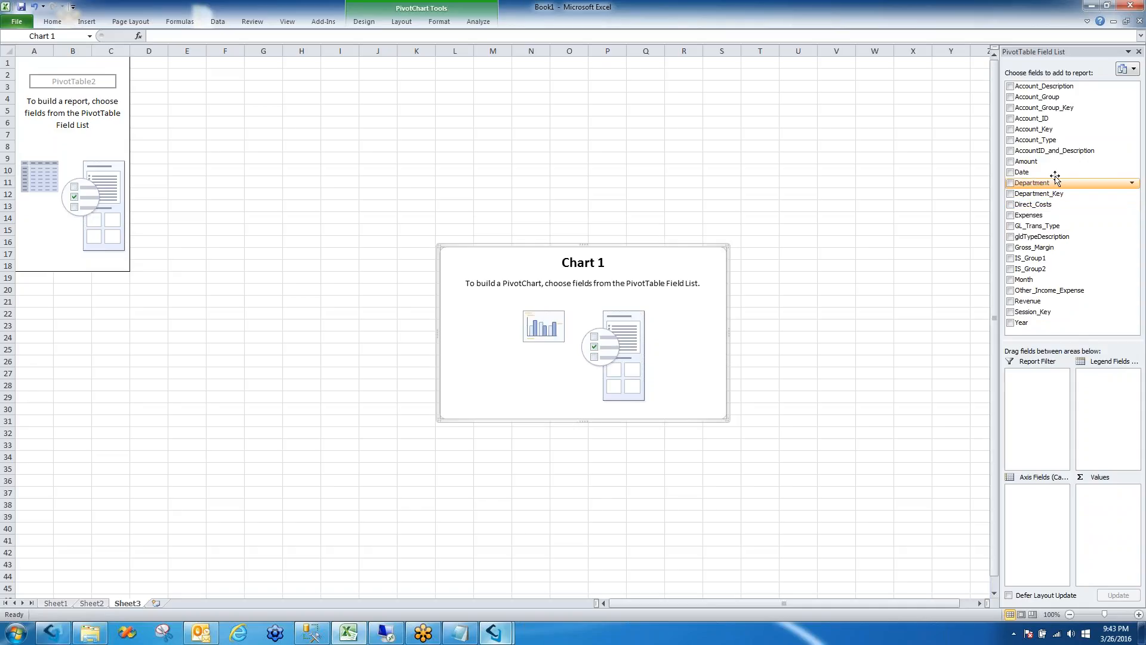
Chart Revenue by Month in the PivotChart, trying the Amount field as well and removing it again
left_click(1009, 161)
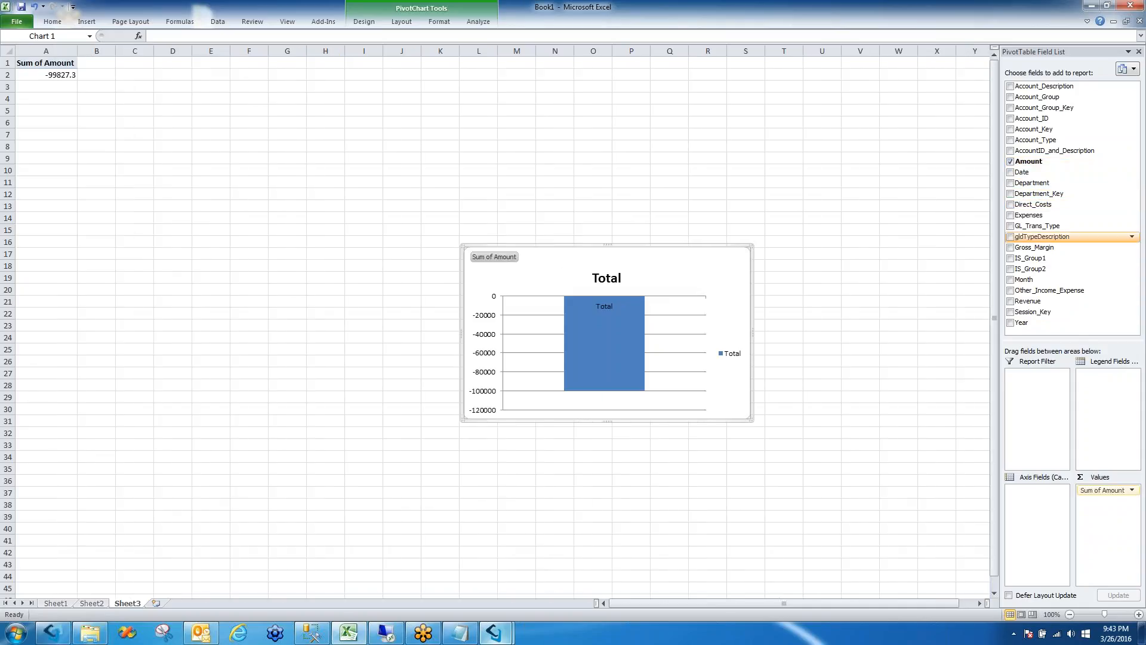
left_click(1010, 302)
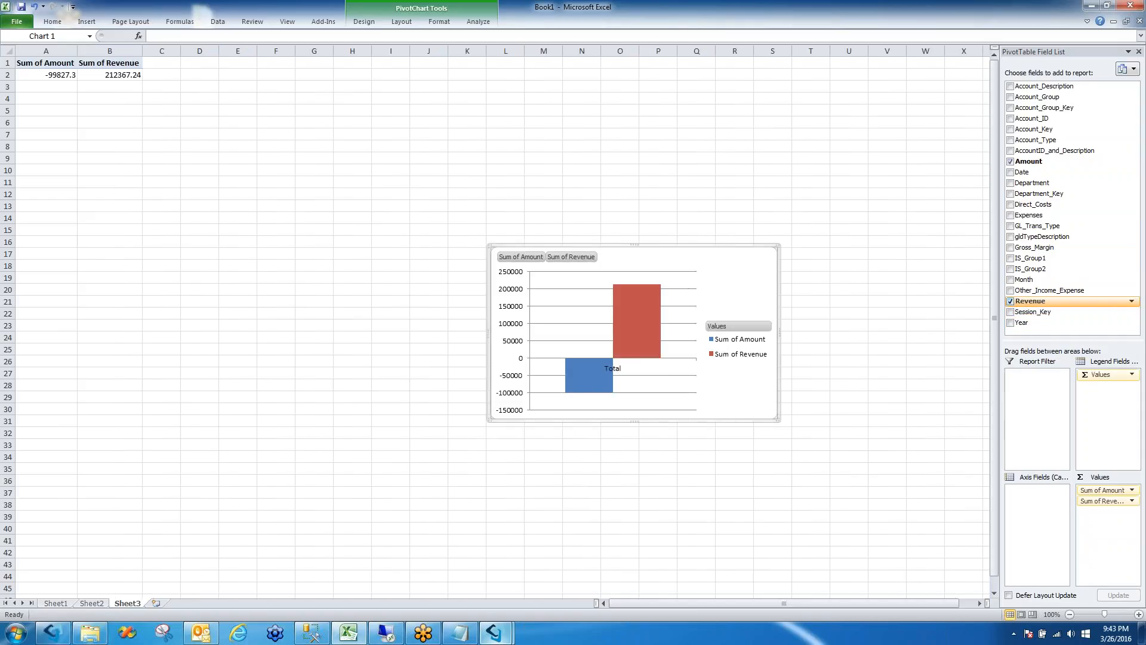
left_click(1011, 280)
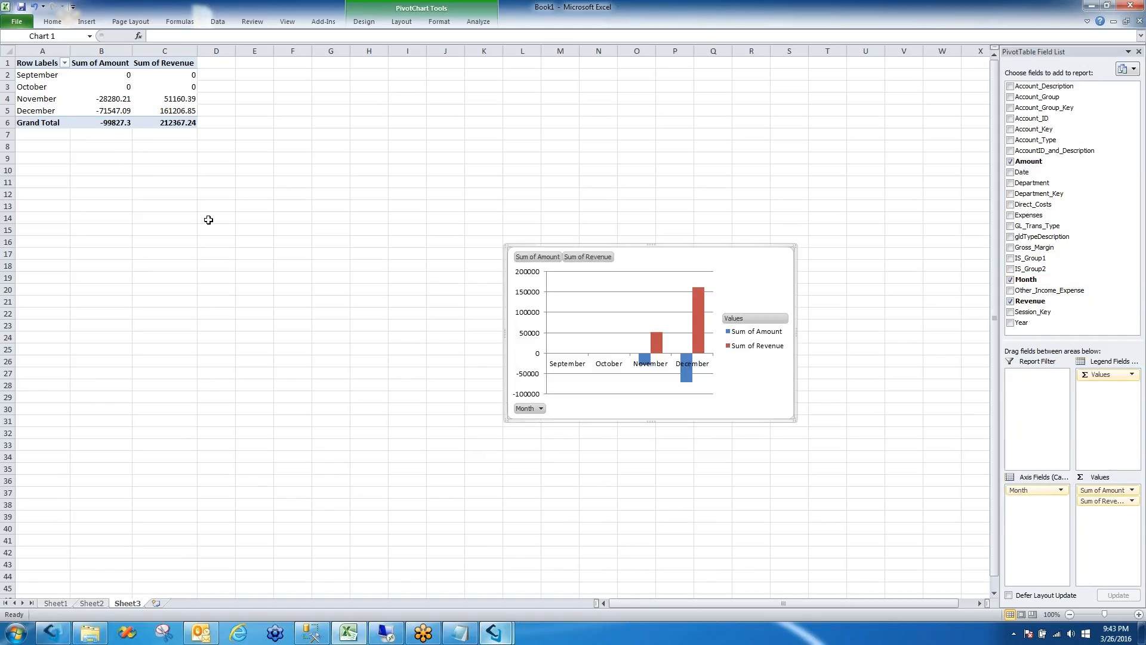
left_click(1010, 162)
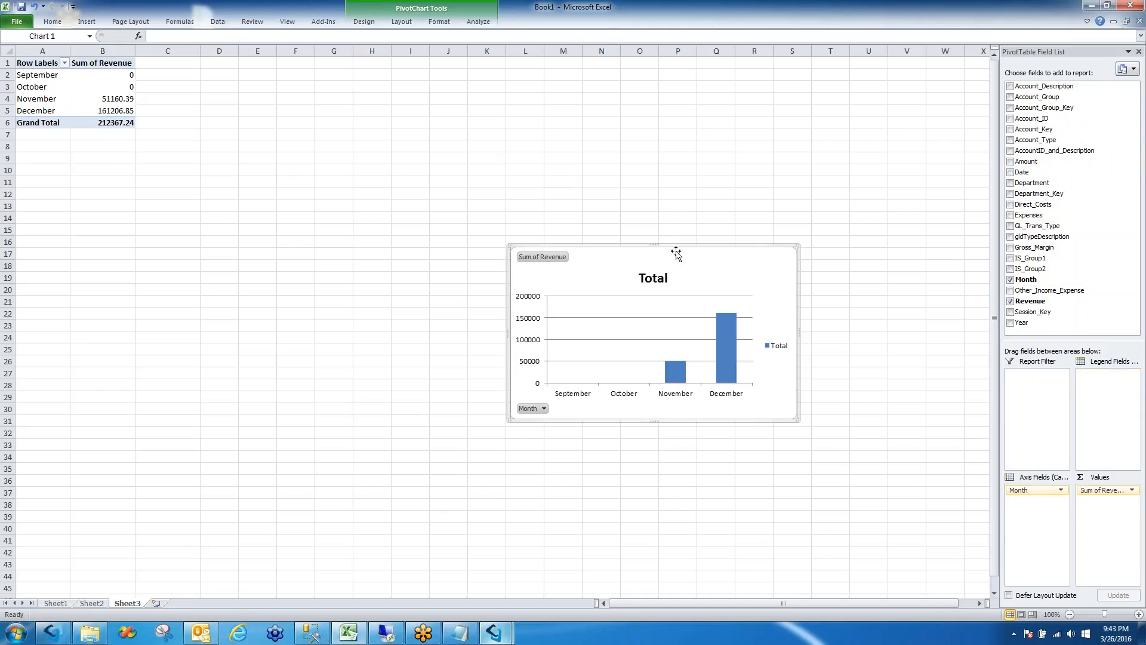
Move the PivotChart on Sheet3 closer to the pivot table and enlarge it to span about columns F to P, rows 16 to 32
left_click_drag(597, 248, 389, 246)
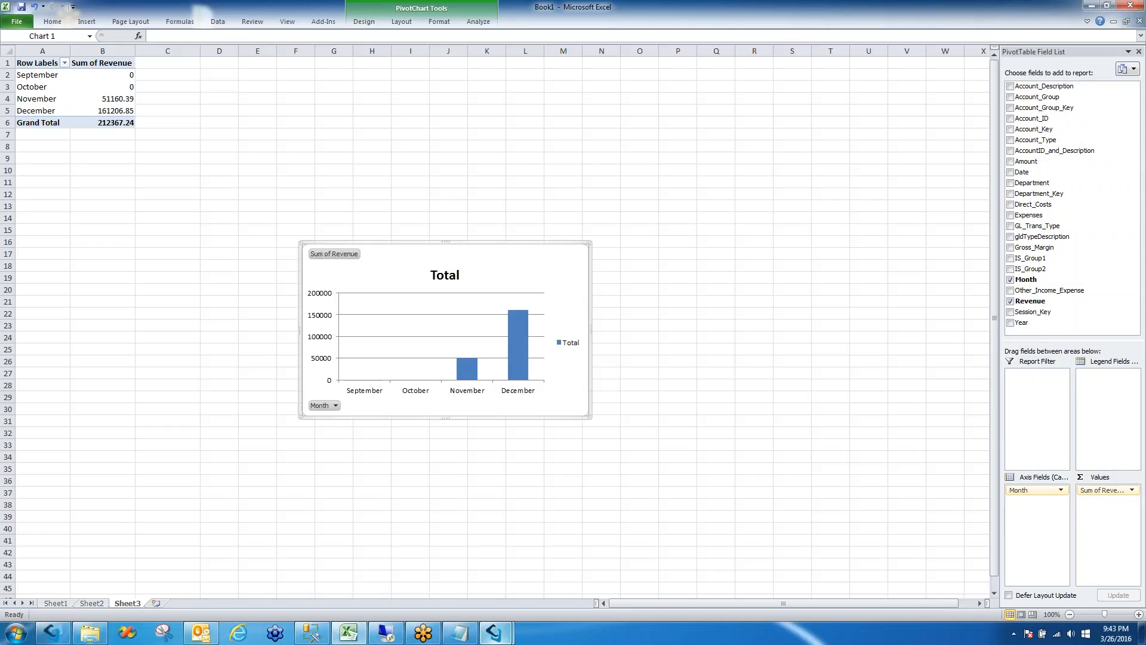
left_click_drag(590, 417, 703, 440)
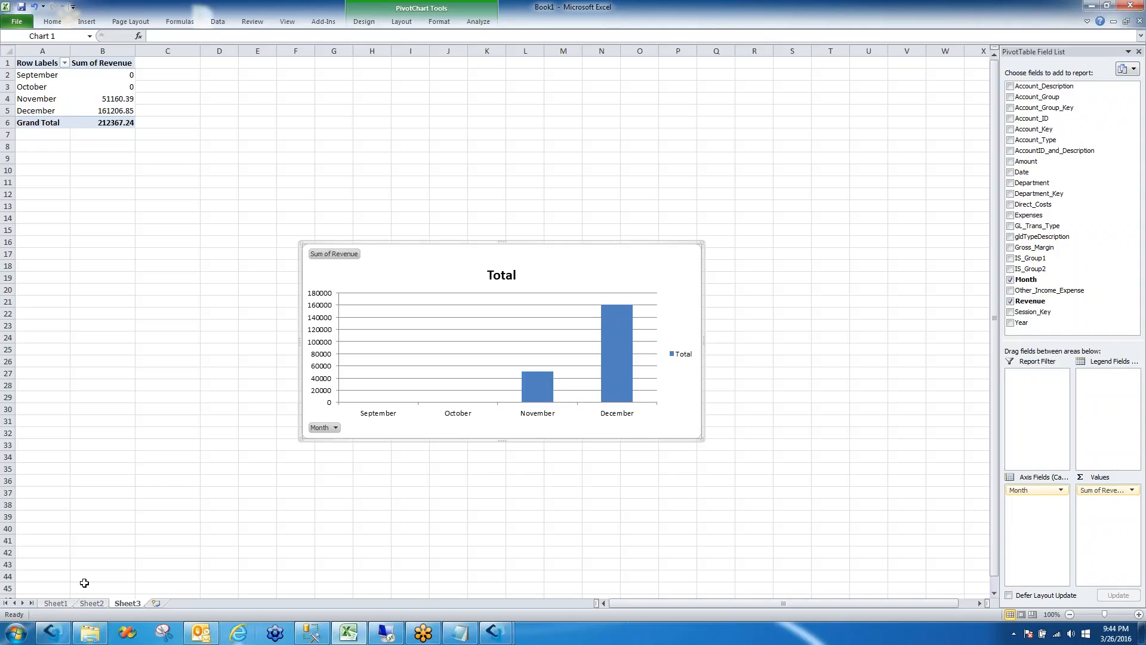
Open the connection properties for the Sheet2 pivot table's query and enable refreshing data when opening the file
left_click(57, 602)
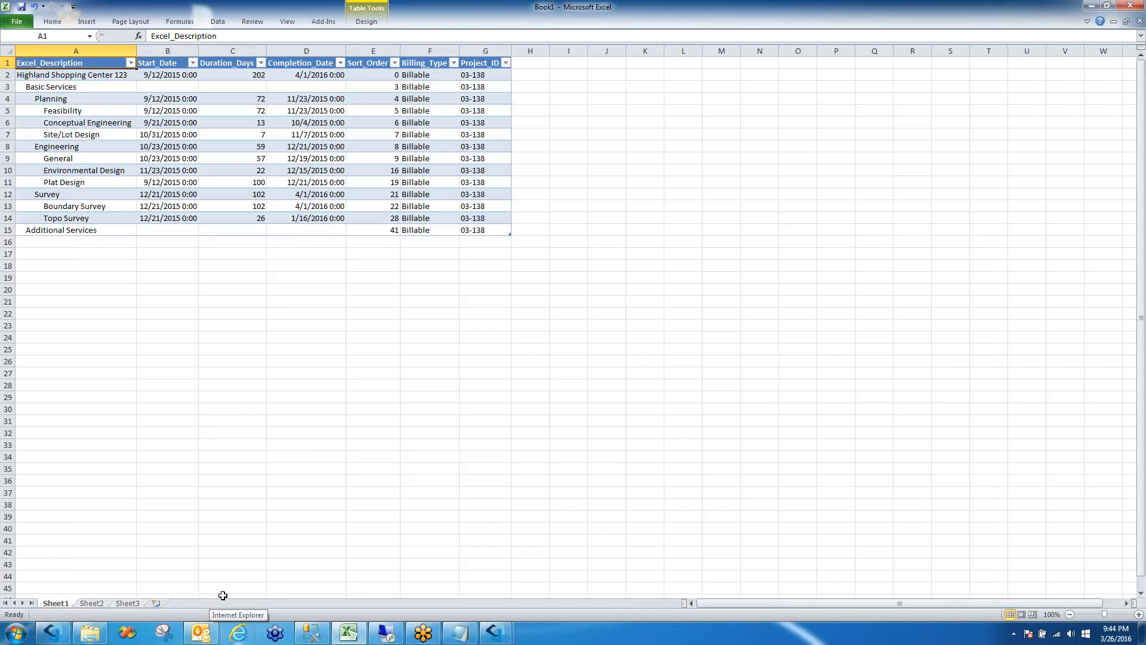
left_click(92, 603)
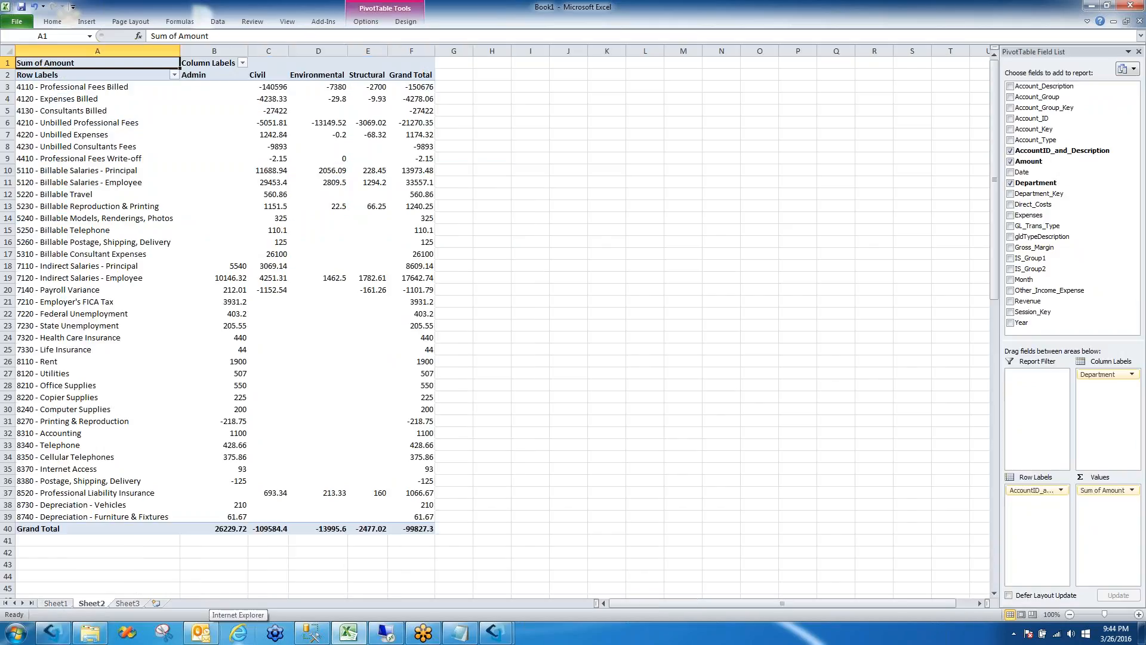
left_click(218, 21)
left_click(182, 65)
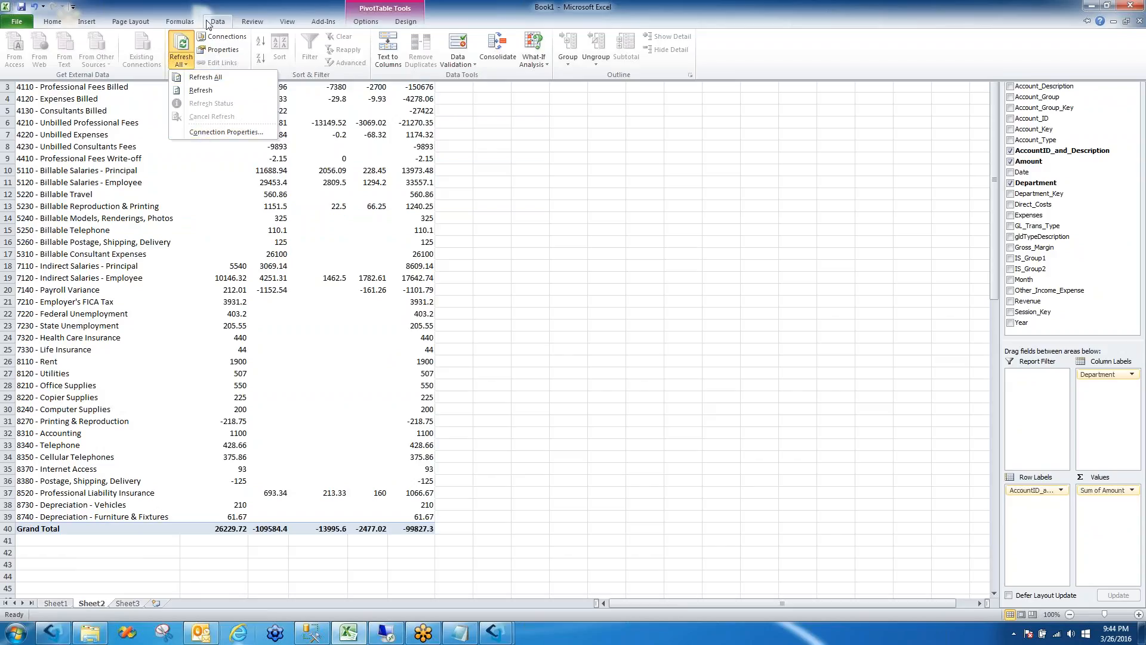
left_click(201, 133)
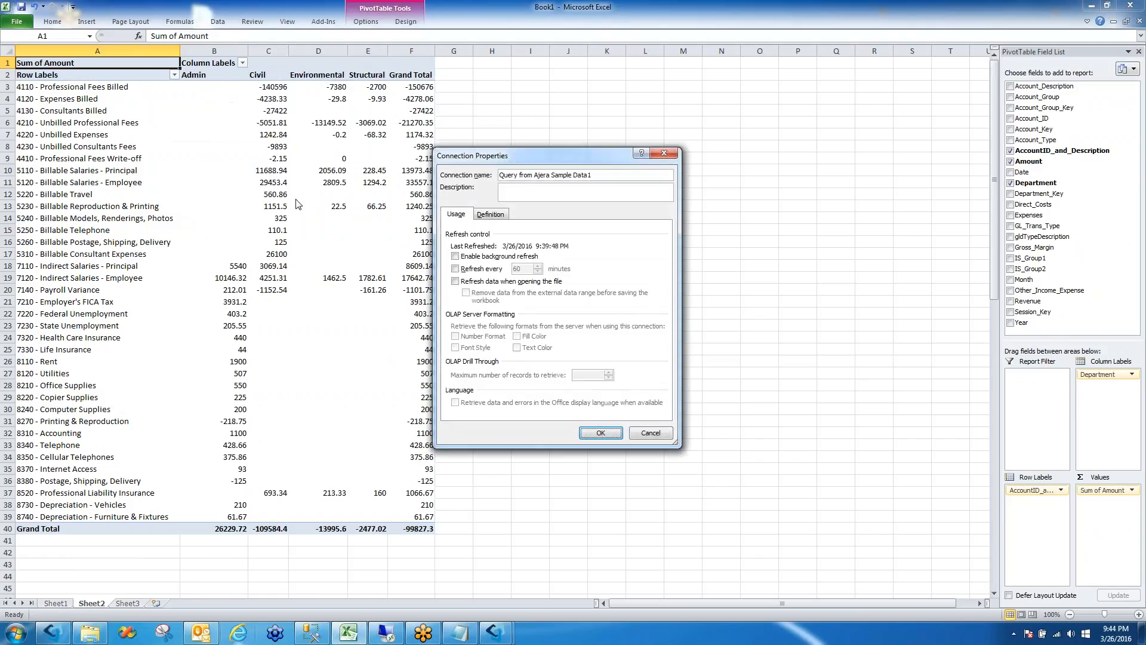
left_click_drag(518, 155, 297, 158)
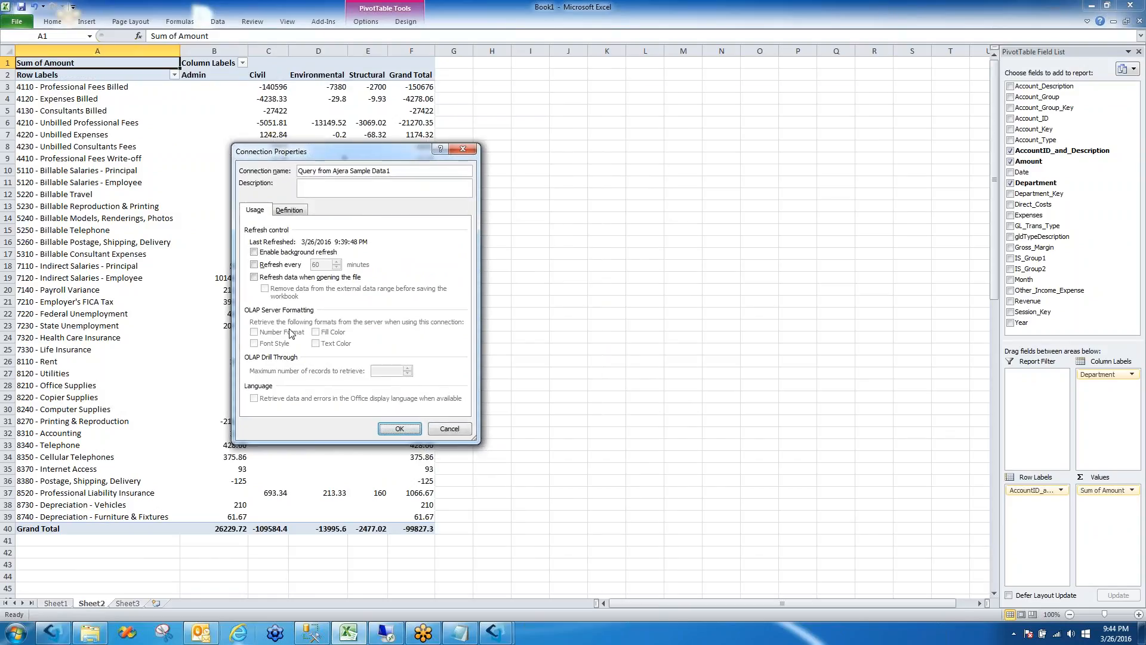
left_click(254, 277)
Enable saving the password in the connection definition and accept that it is stored without encryption
left_click(292, 209)
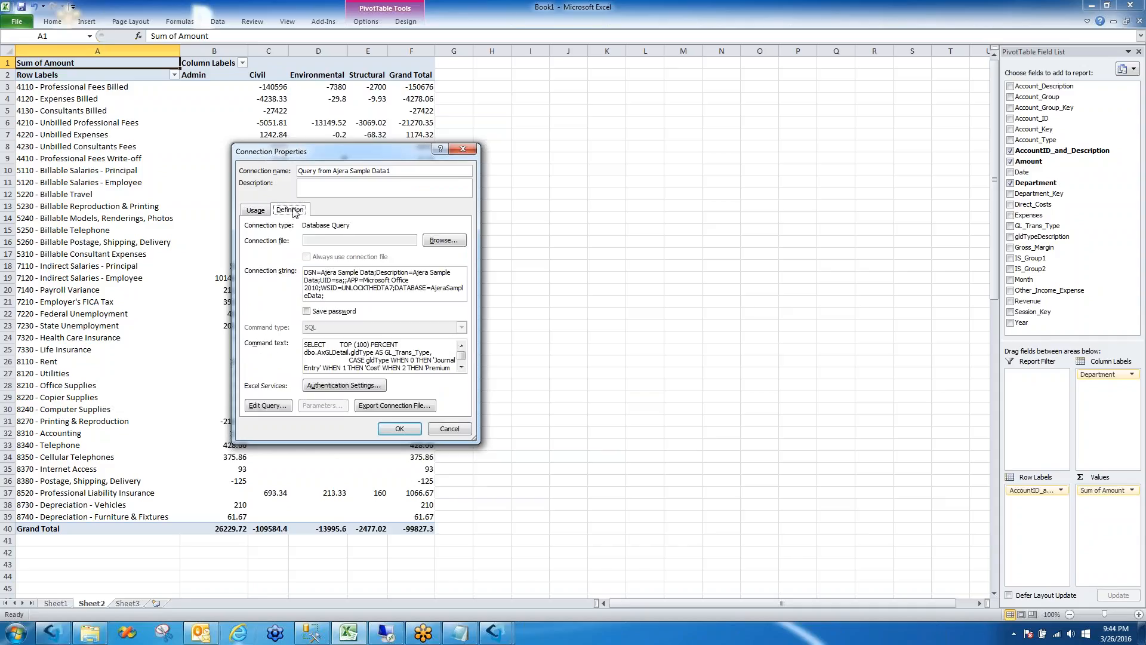
left_click(306, 311)
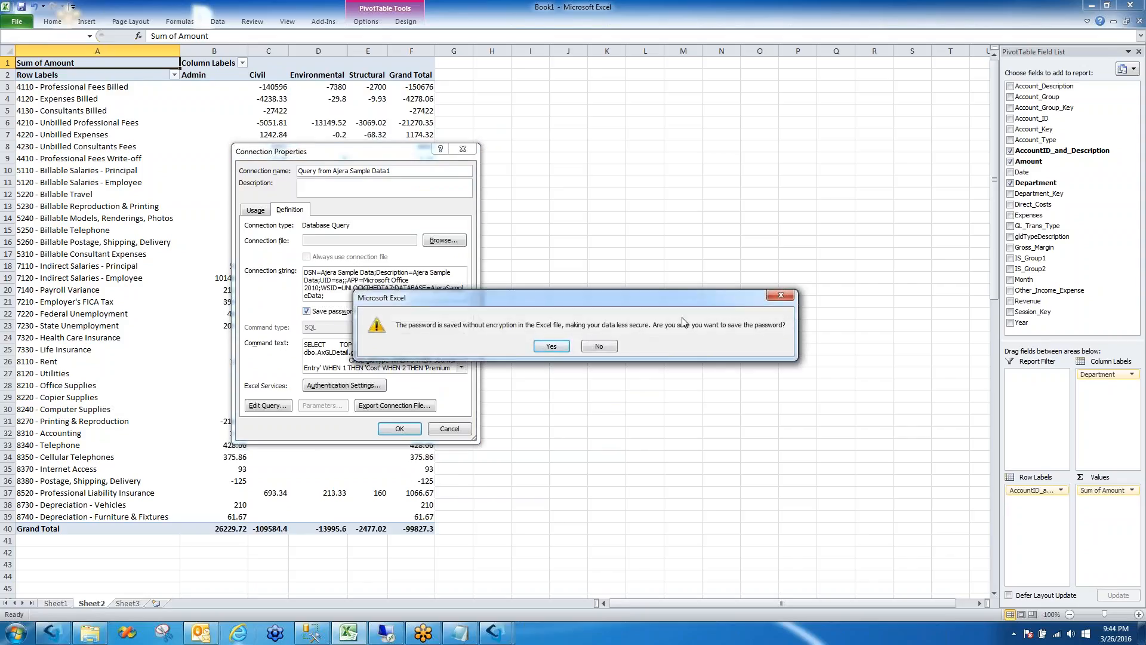
left_click(554, 347)
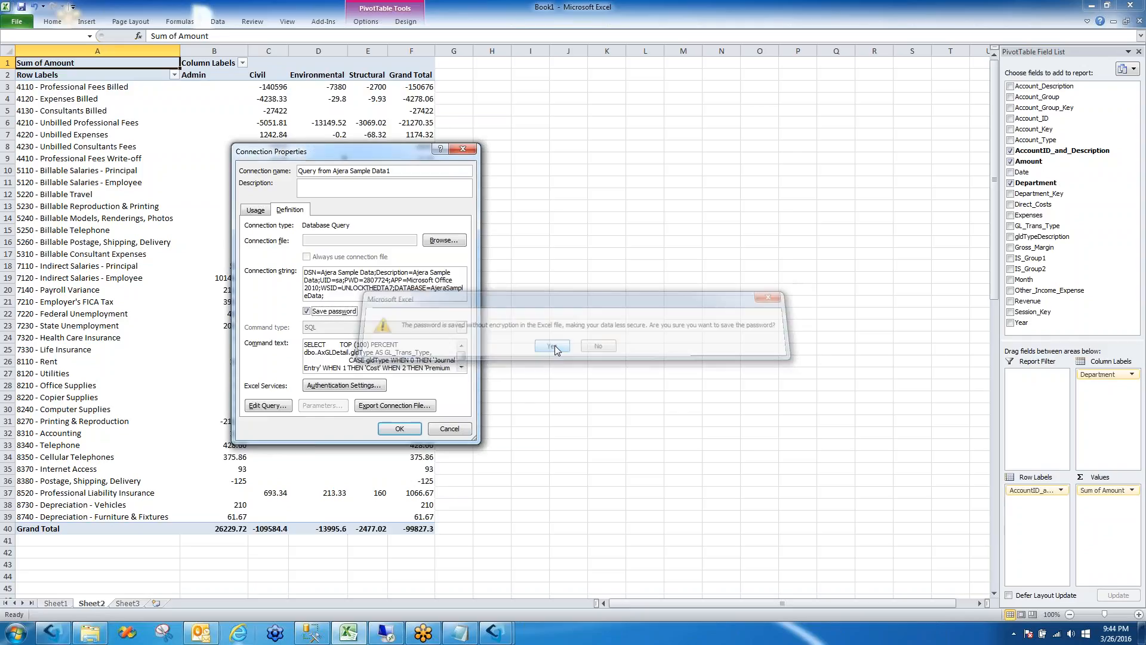
Set the connection's Excel Services authentication to None and apply the connection properties
left_click(329, 387)
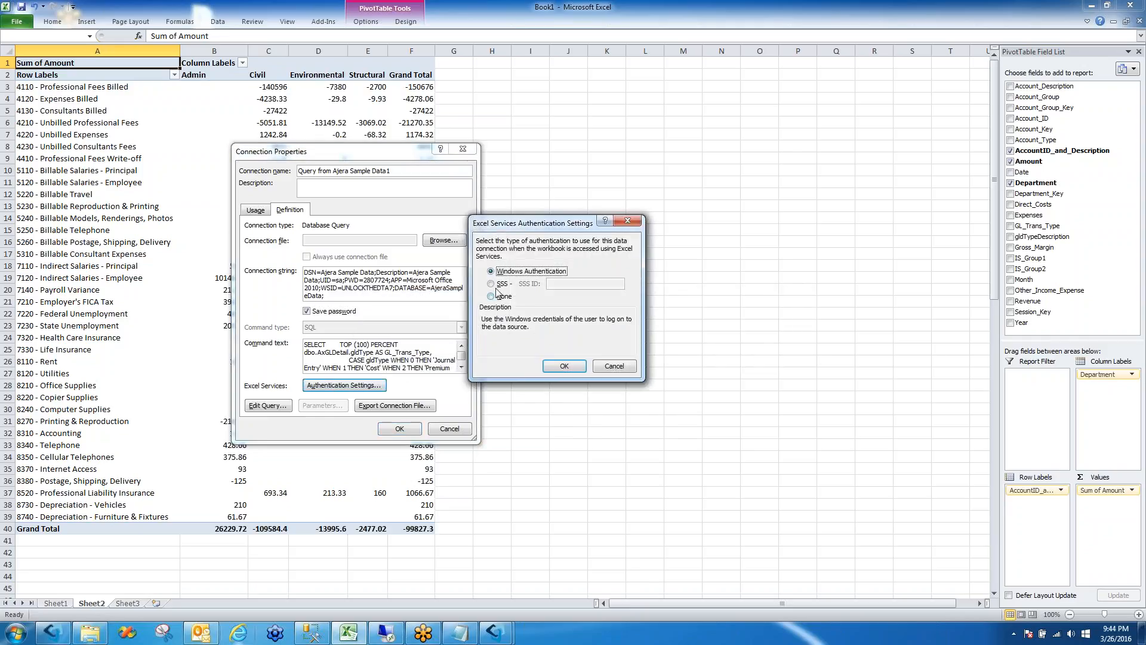
left_click(491, 296)
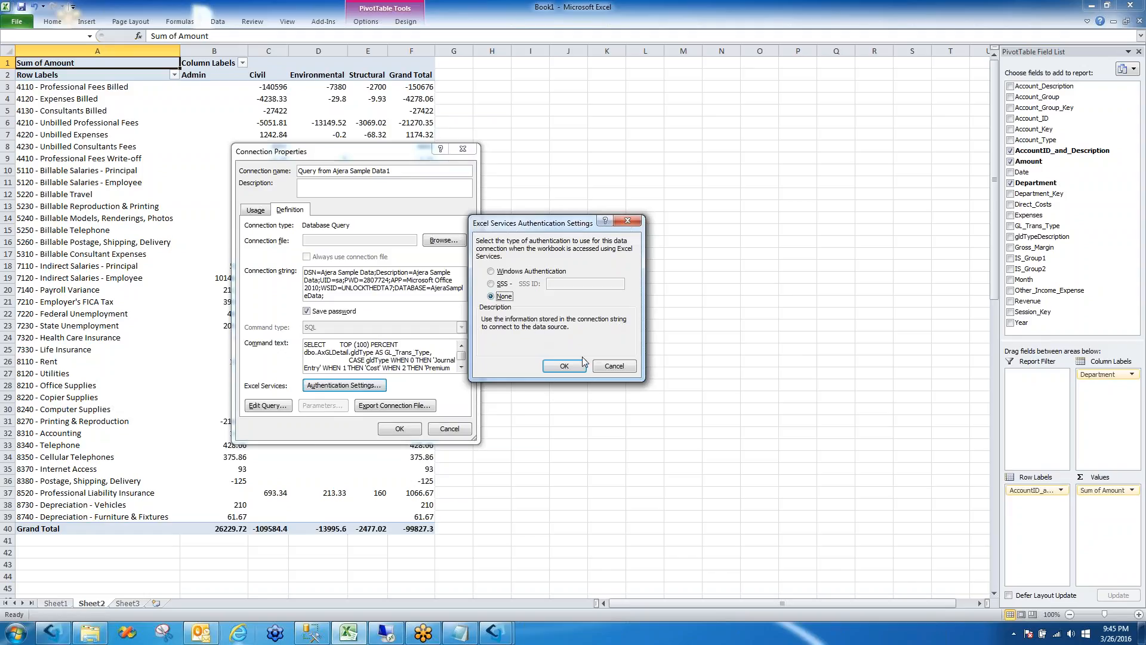
left_click(400, 430)
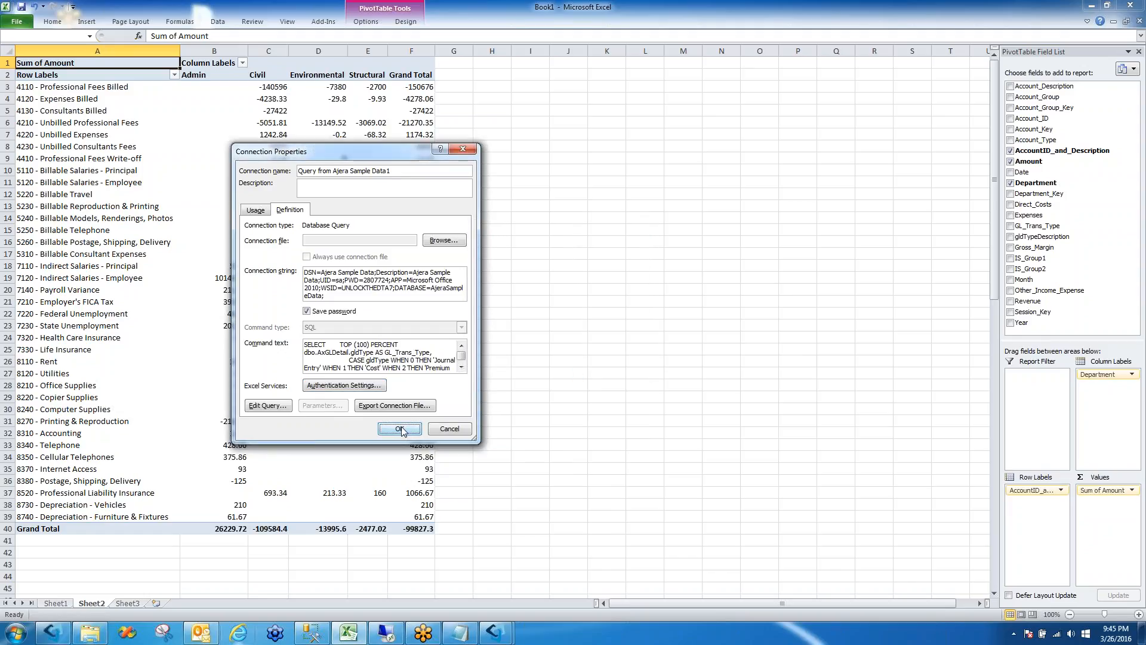
left_click(290, 239)
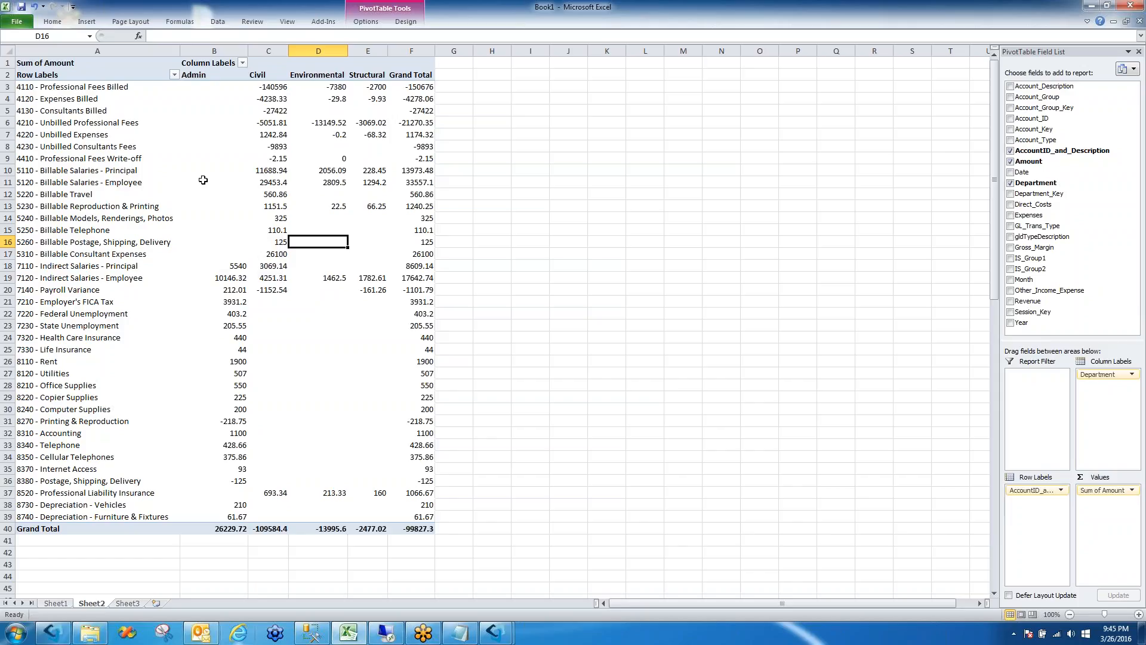
mouse_move(203, 180)
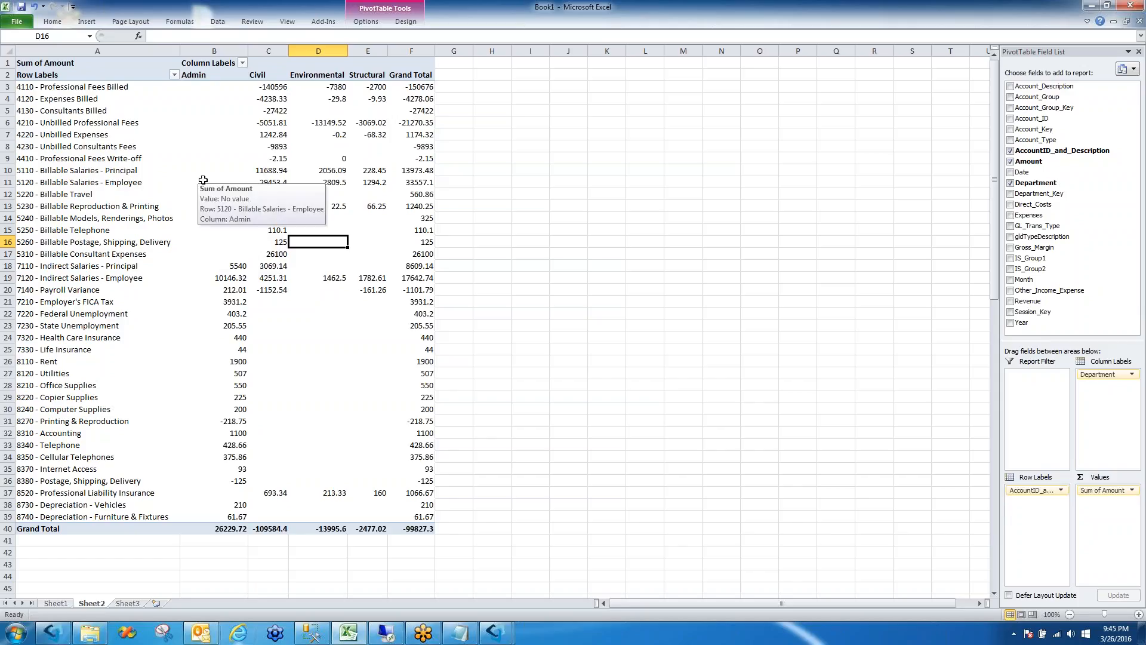